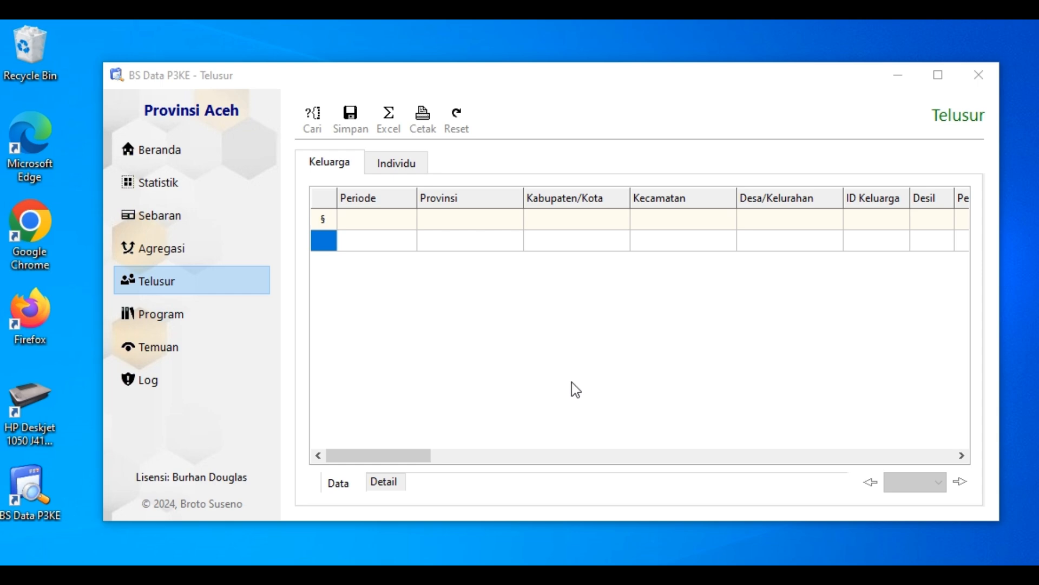
Open the Telusur page from Beranda, view its Individu section, and return to the Keluarga section
left_click(186, 155)
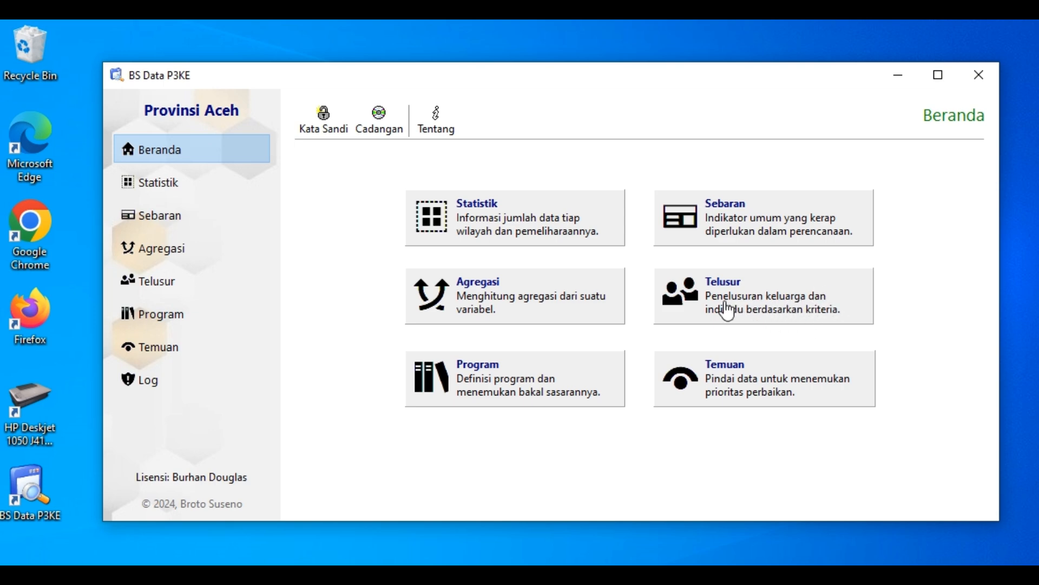
left_click(779, 306)
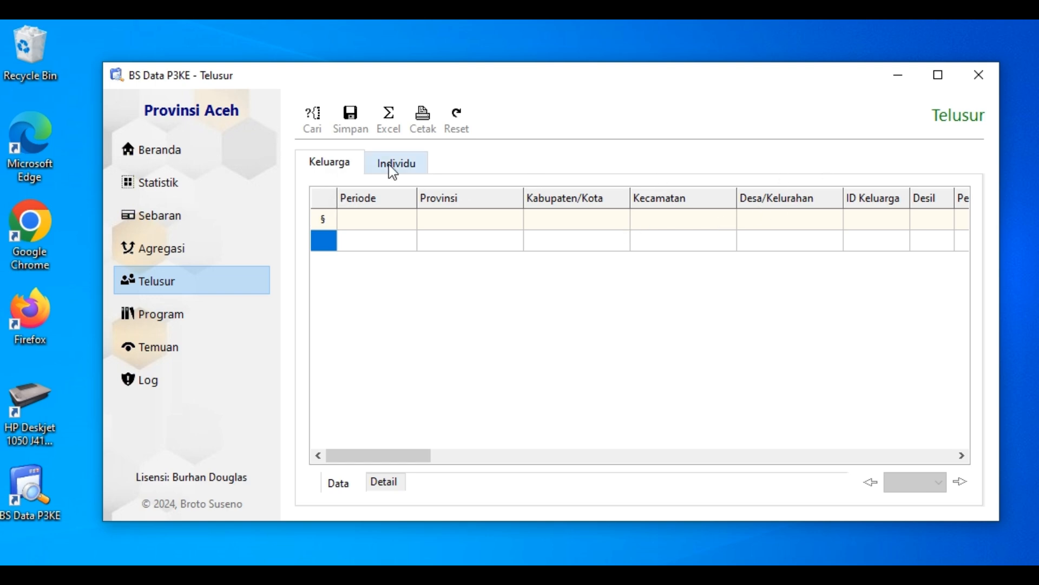
left_click(410, 165)
left_click(330, 169)
Widen the Desil column slightly in the Keluarga table and set its filter to 2
left_click_drag(955, 198, 967, 203)
left_click(961, 456)
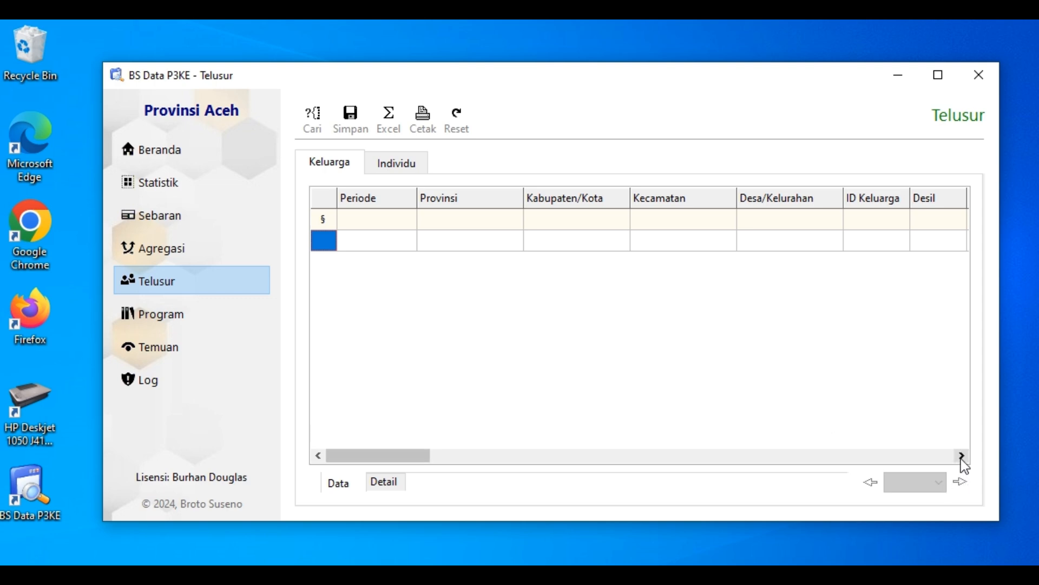
left_click(886, 200)
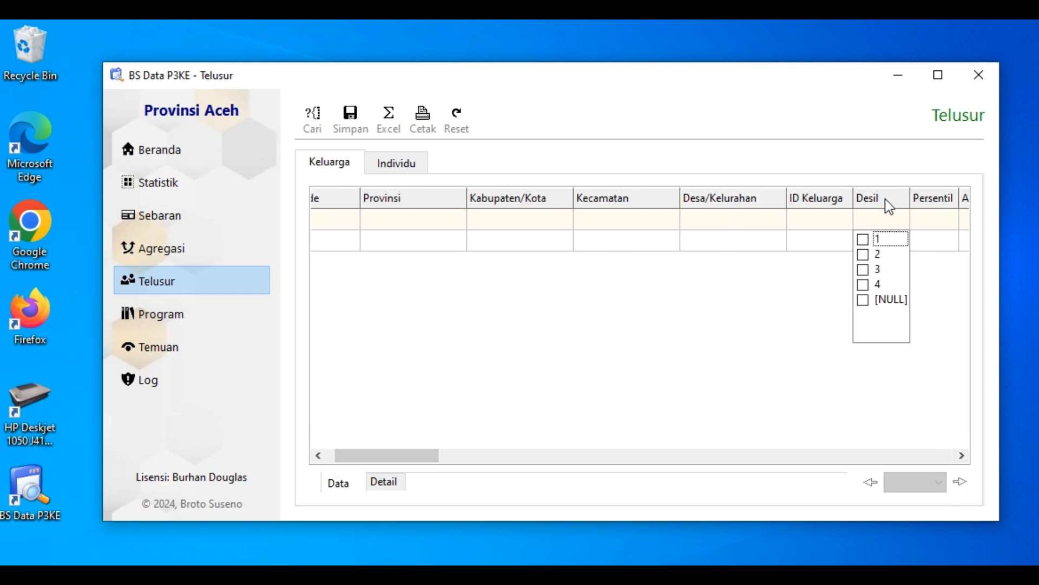
left_click(863, 255)
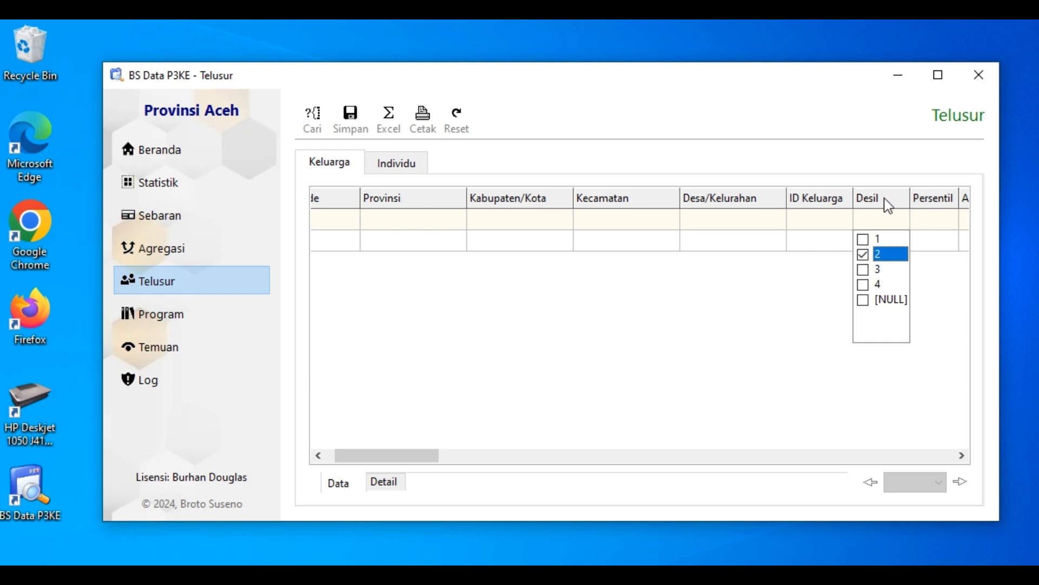
left_click(924, 259)
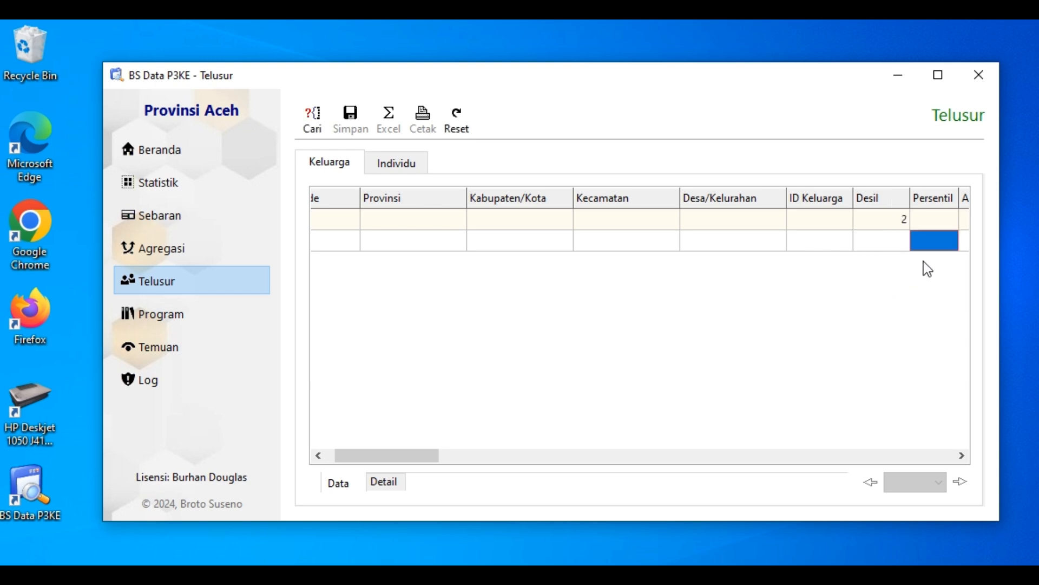
Practise clearing value 2 from the Desil filter and selecting it again
left_click(885, 201)
left_click(865, 255)
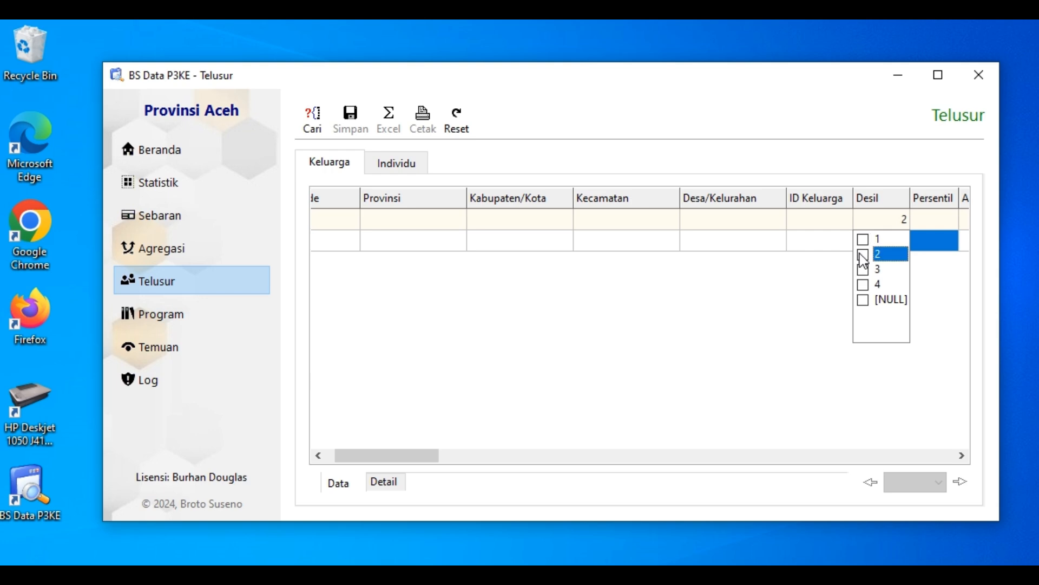
left_click(865, 255)
left_click(839, 301)
left_click(891, 212)
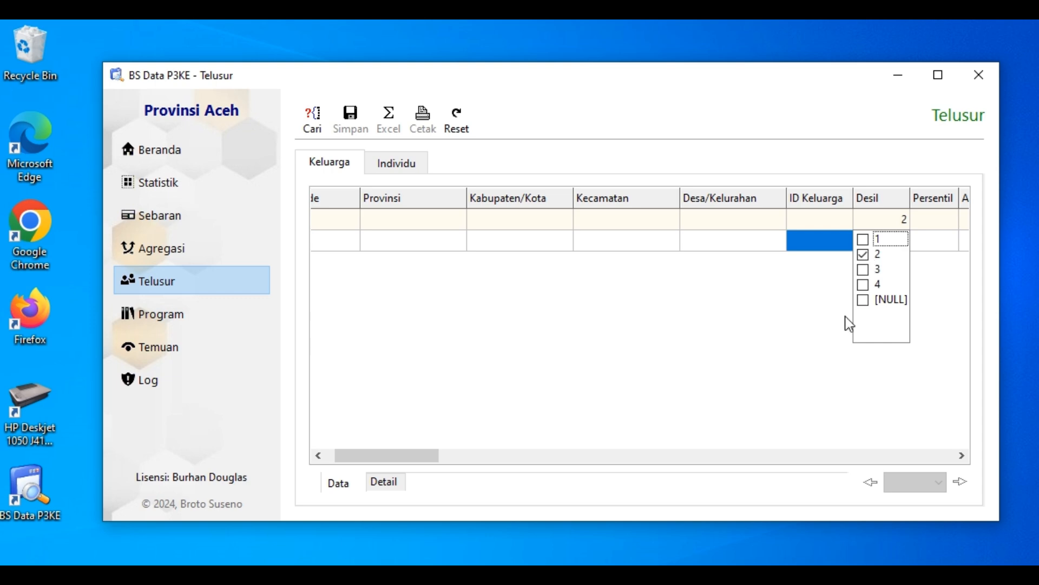
left_click(825, 291)
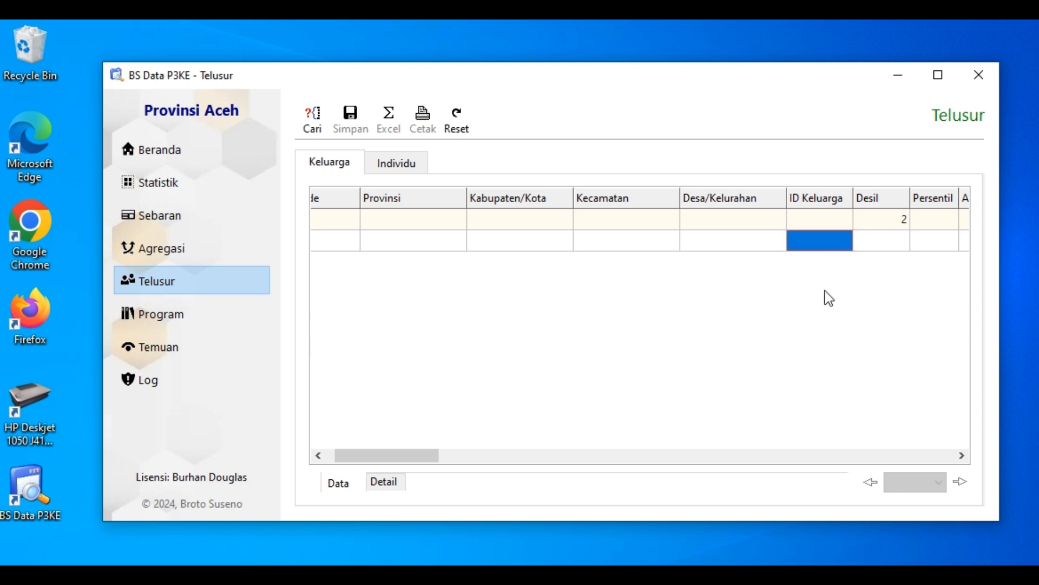
left_click(893, 217)
left_click(863, 239)
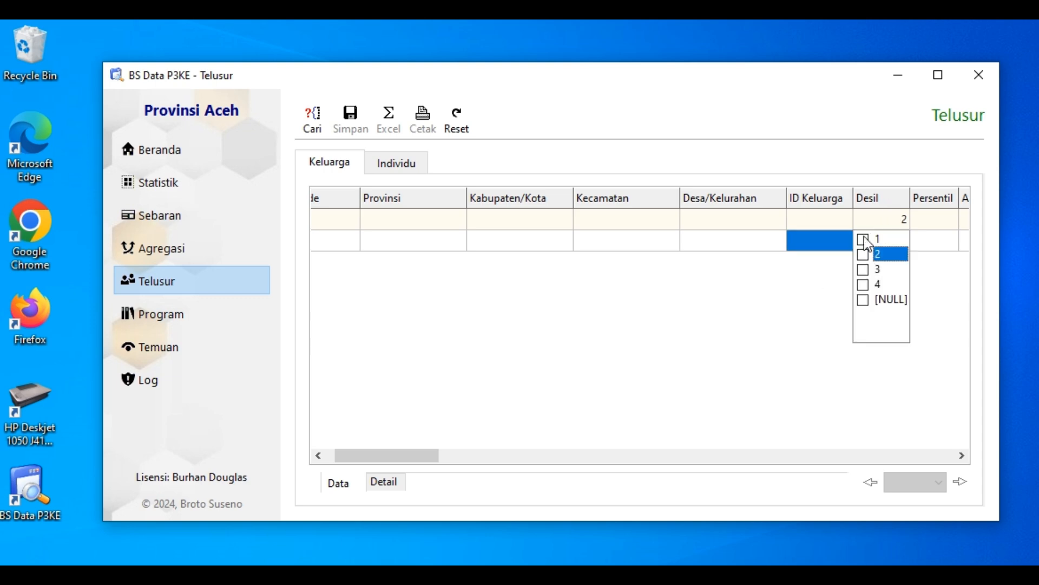
left_click(864, 238)
left_click(822, 293)
left_click(872, 216)
left_click(862, 253)
left_click(863, 254)
left_click(788, 310)
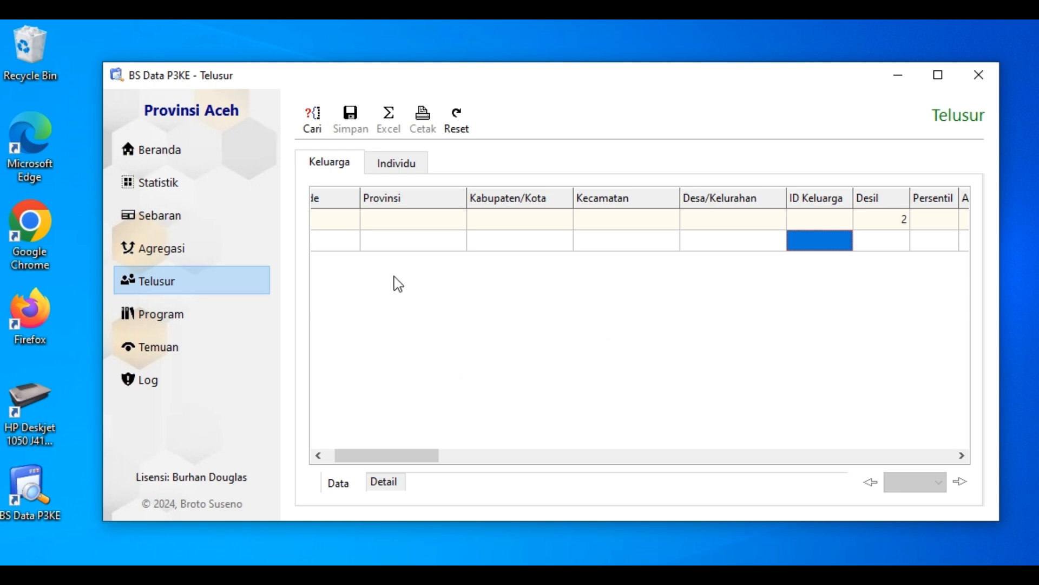
Run the family search with the Desil filter and widen the Periode column in the results
left_click(311, 132)
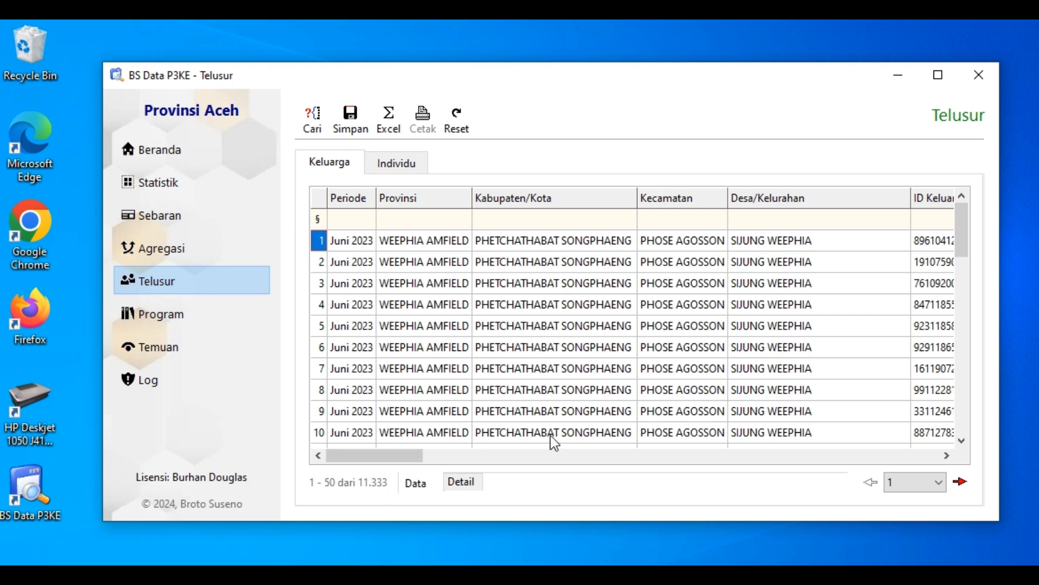
left_click(947, 456)
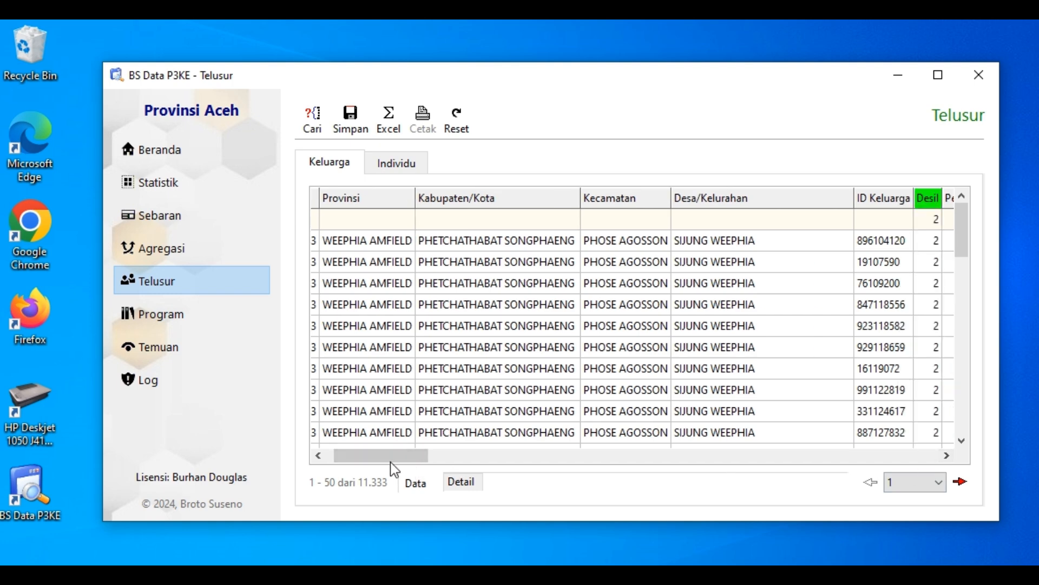
left_click_drag(390, 458, 342, 459)
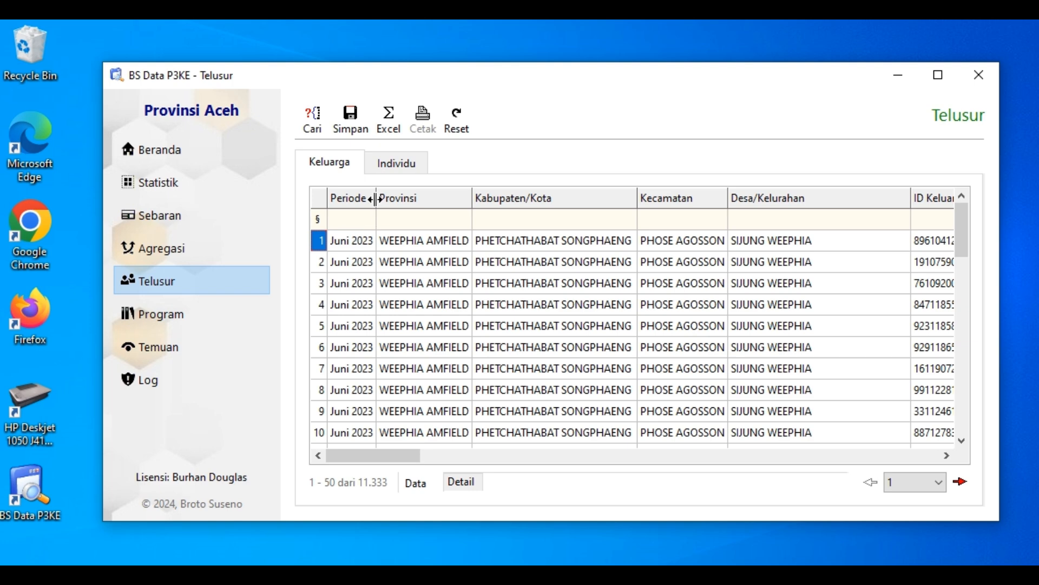
left_click_drag(375, 199, 387, 199)
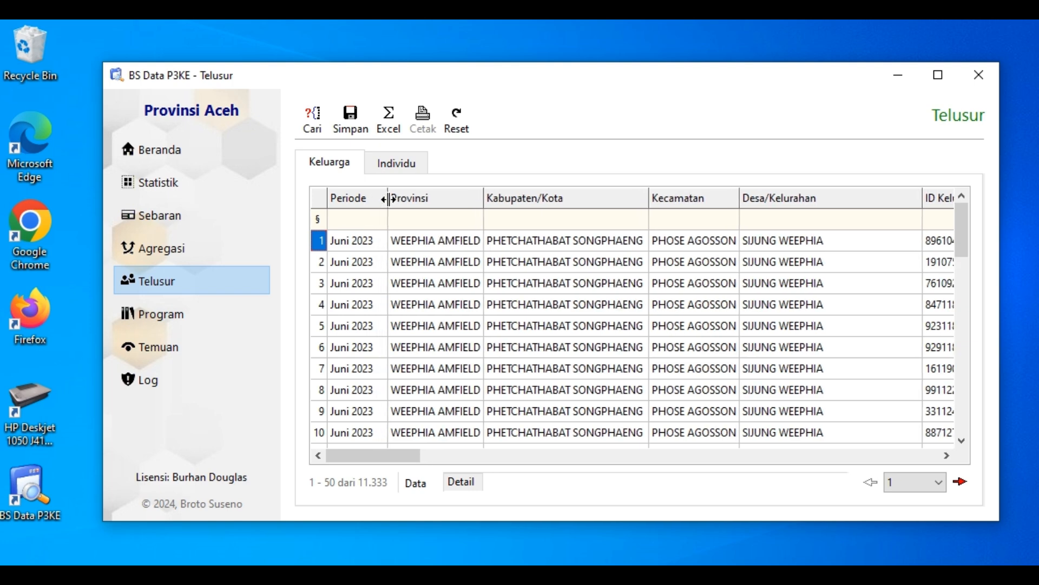
Check the available data periods in Statistik with Februari 2024 collapsed, and return to Telusur
left_click(179, 184)
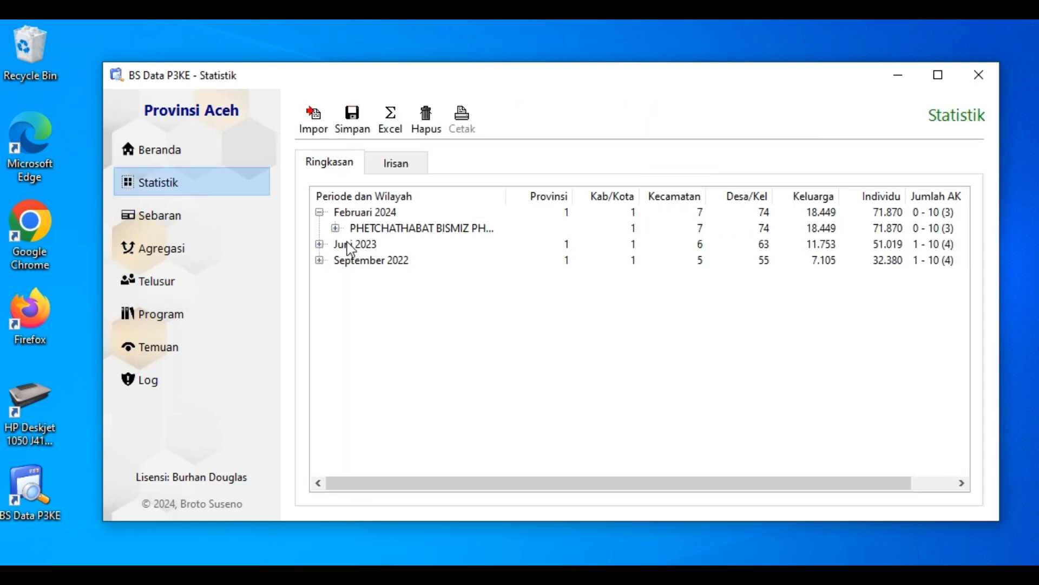
left_click(320, 212)
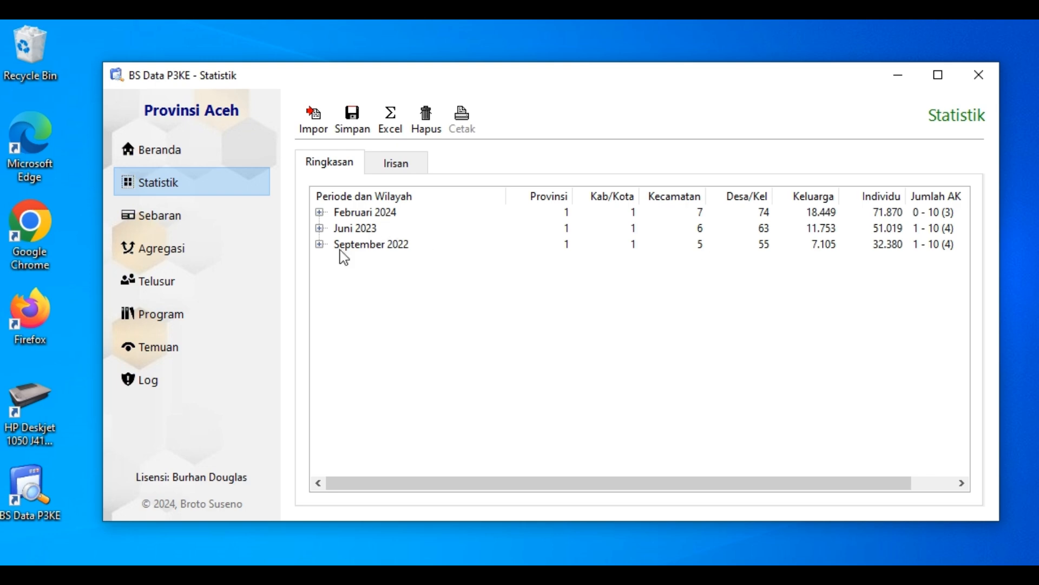
left_click(193, 286)
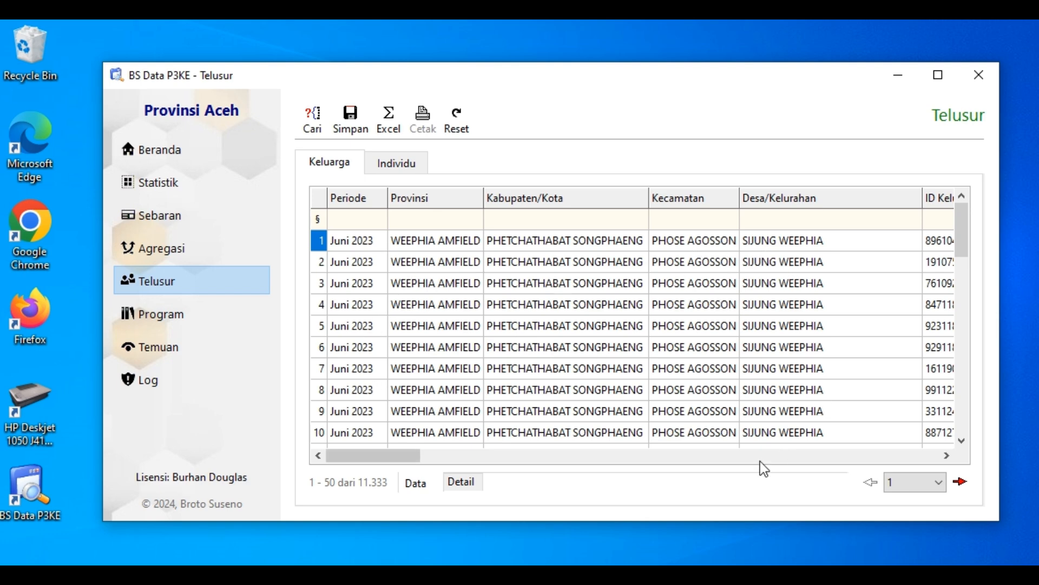
Inspect the page list of the family results, advance to page 2, and return to page 1
left_click(943, 457)
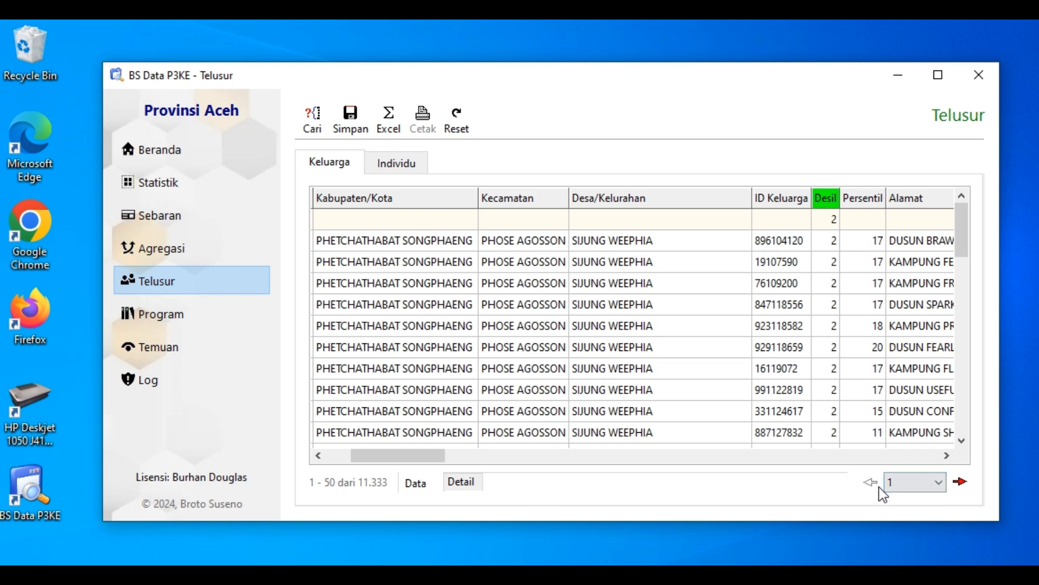
left_click(940, 481)
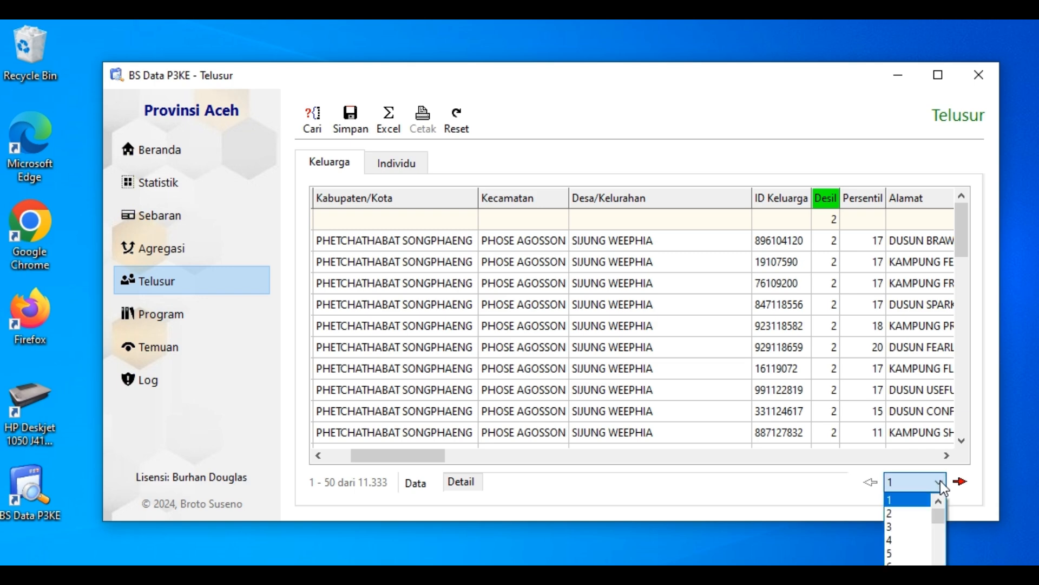
mouse_move(937, 513)
left_mouse_down()
mouse_move(938, 579)
mouse_move(940, 503)
left_mouse_up()
left_click(960, 498)
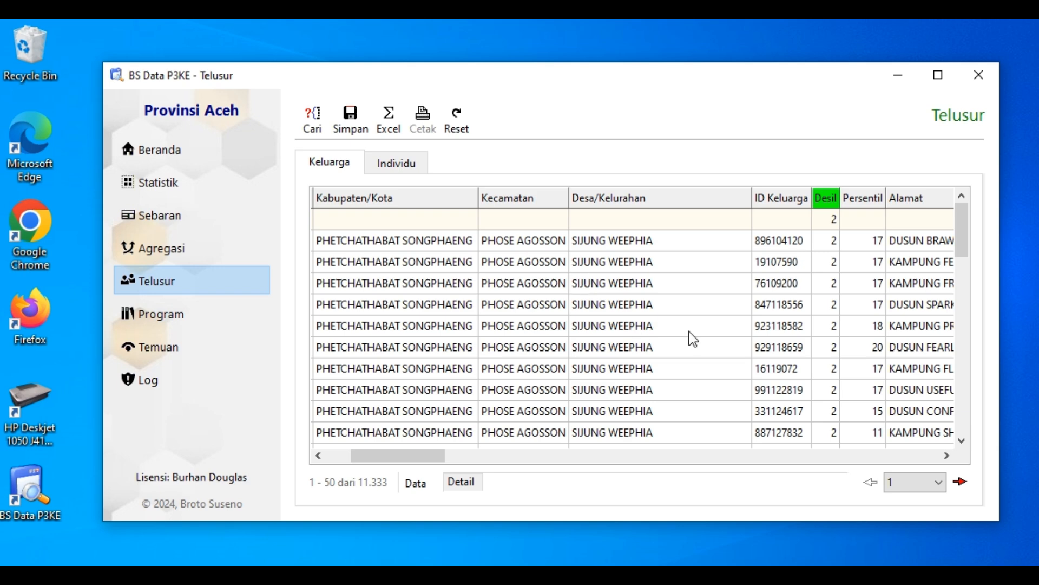
left_click(957, 487)
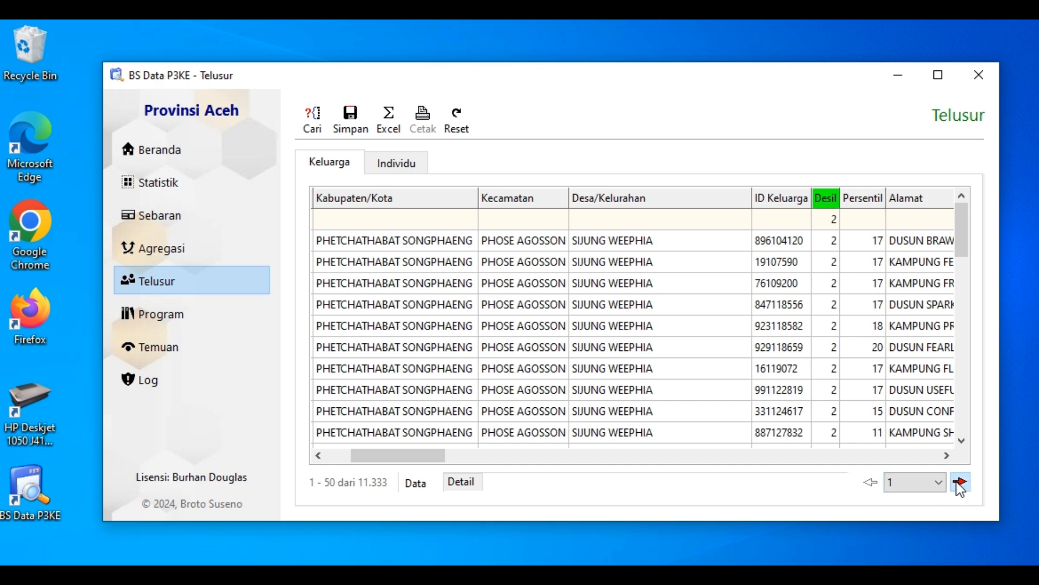
left_click(341, 455)
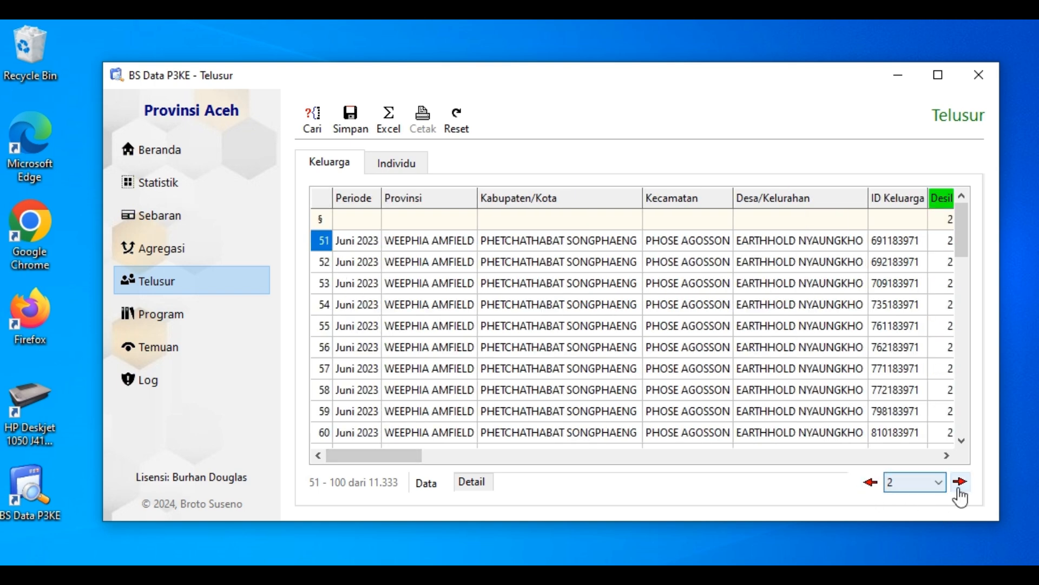
left_click(870, 482)
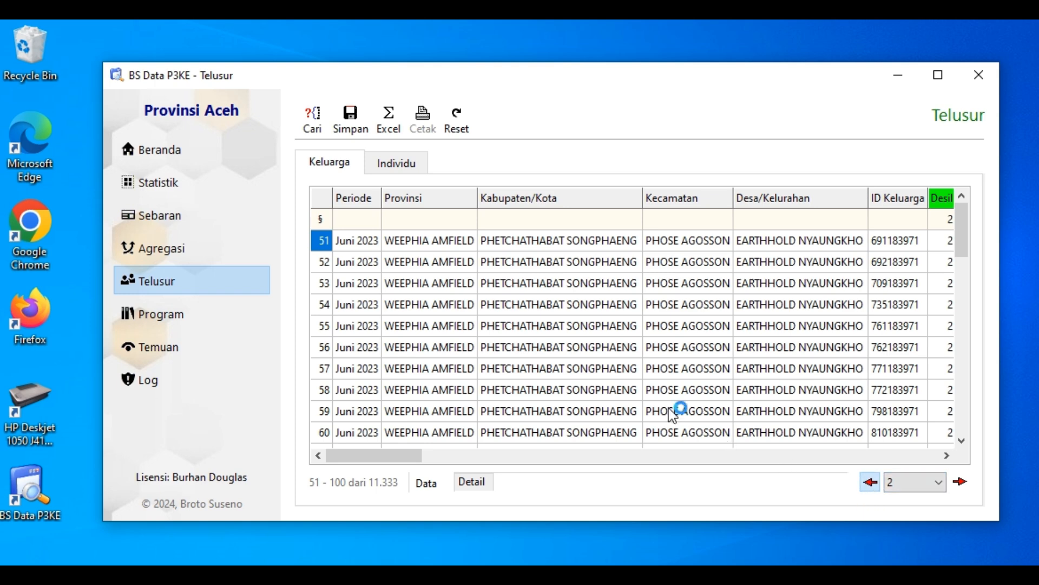
Jump directly to page 127 of the family search results
left_click(939, 482)
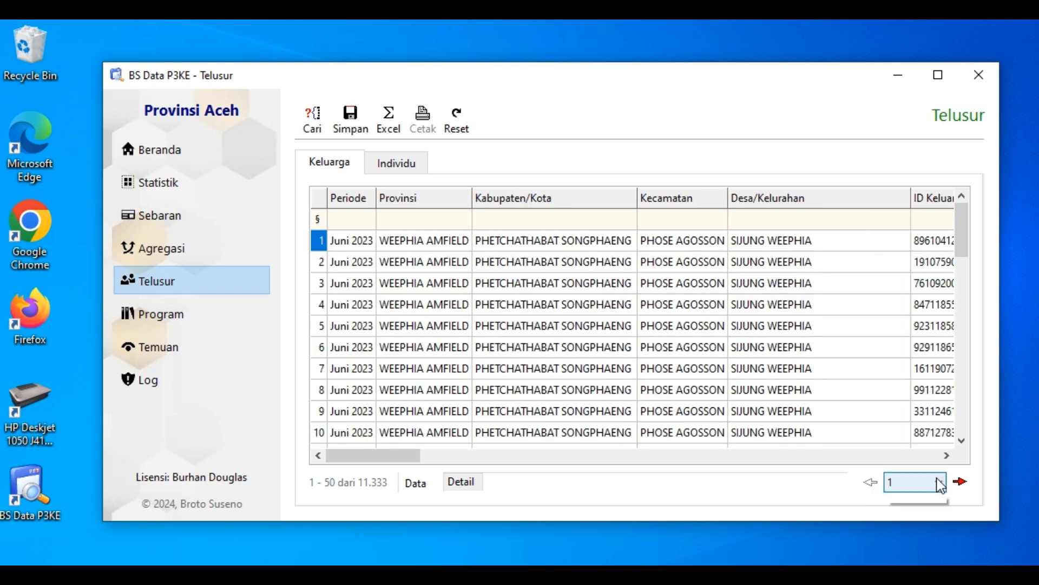
left_click_drag(940, 512, 930, 540)
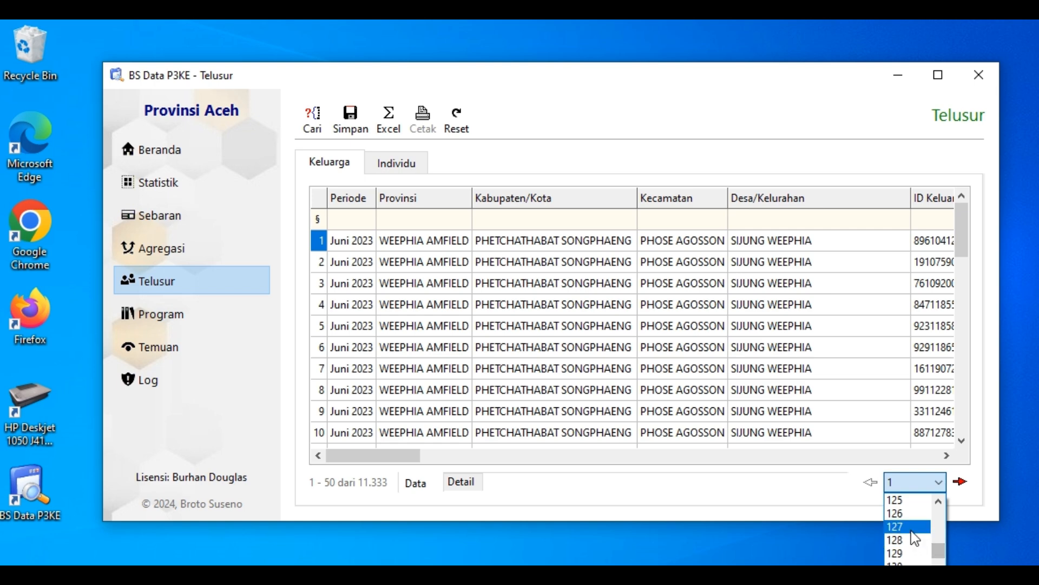
left_click(911, 527)
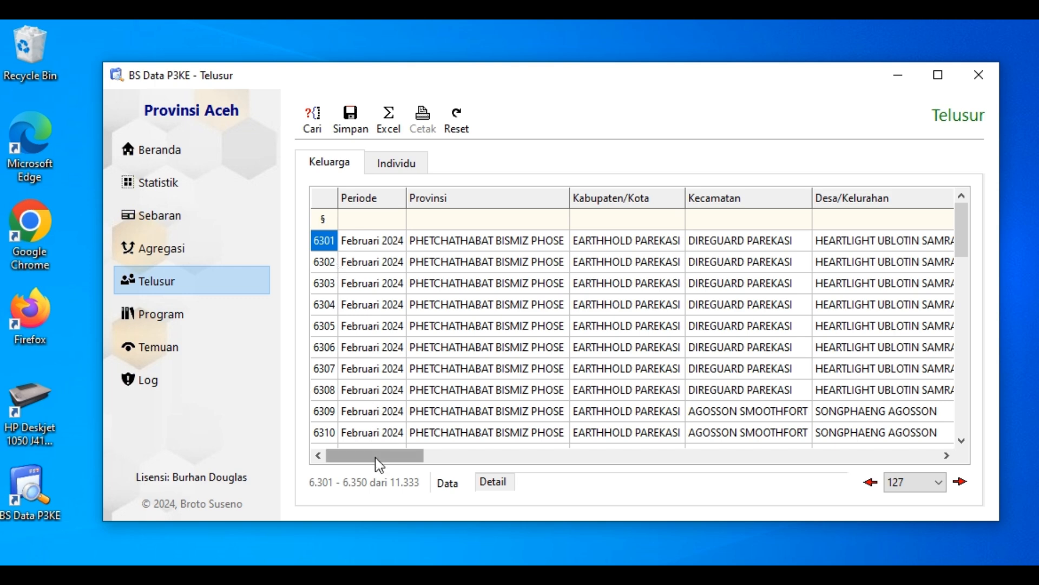
Examine all columns of the family results, from Periode through to Tahun Dimutakhirkan
left_click_drag(379, 460, 345, 457)
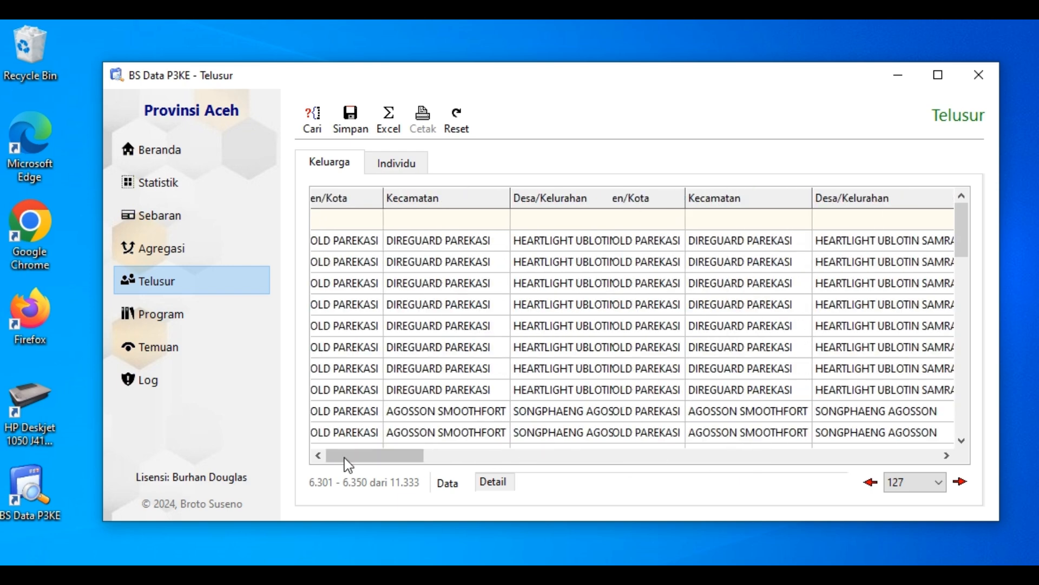
left_click(680, 458)
left_click(681, 454)
left_click(703, 454)
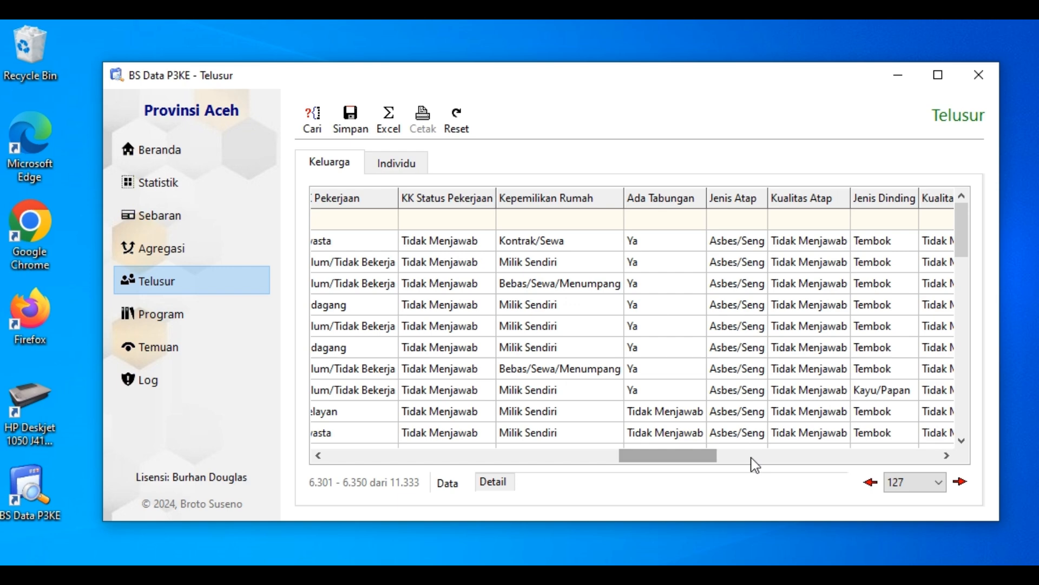
left_click(758, 457)
left_click(820, 458)
left_click(920, 460)
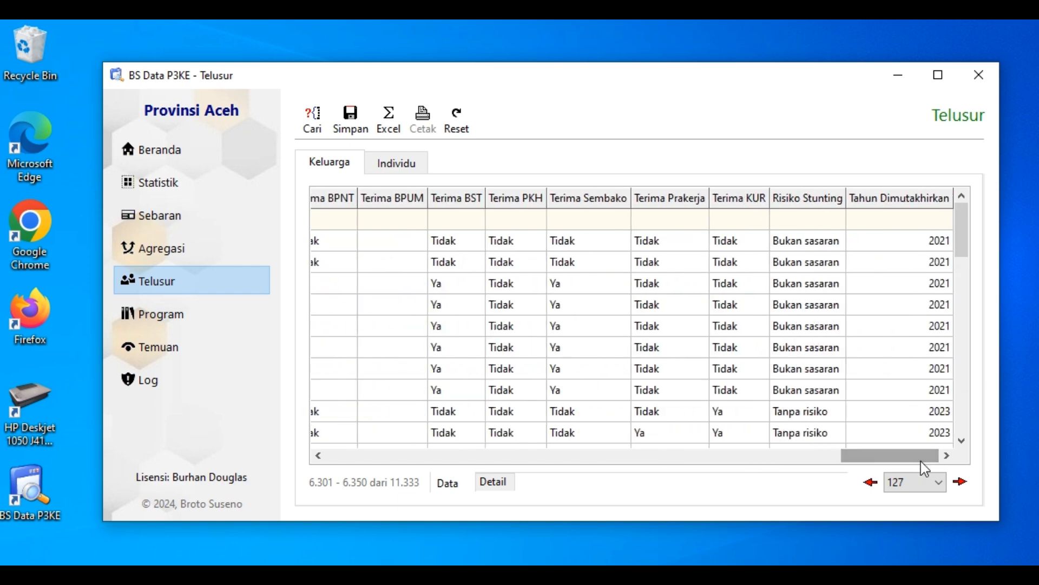
left_click_drag(786, 461, 342, 460)
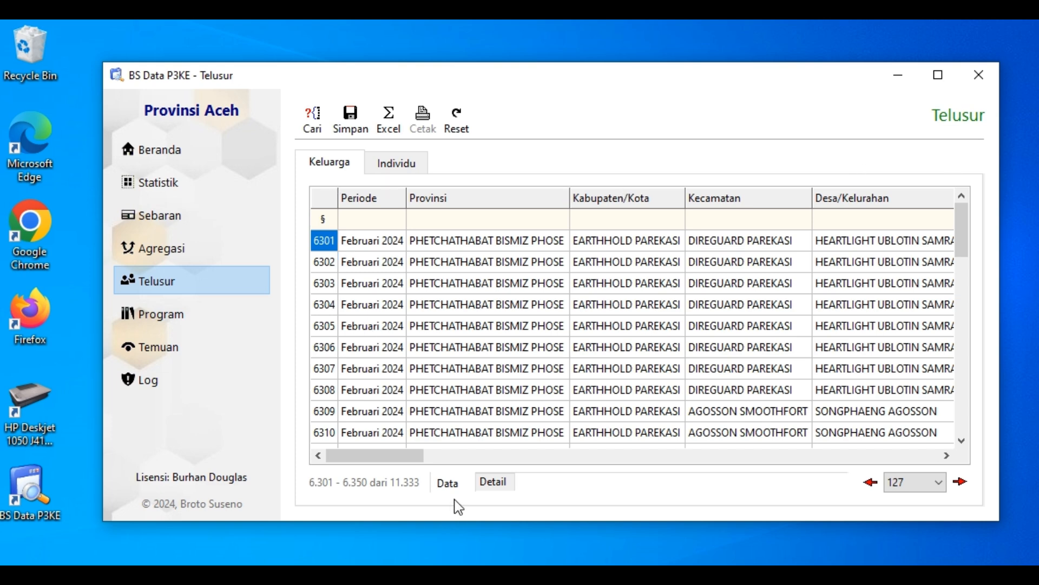
Compare the Detail and Data views of the family results, and read the first family's record in Detail
left_click(493, 484)
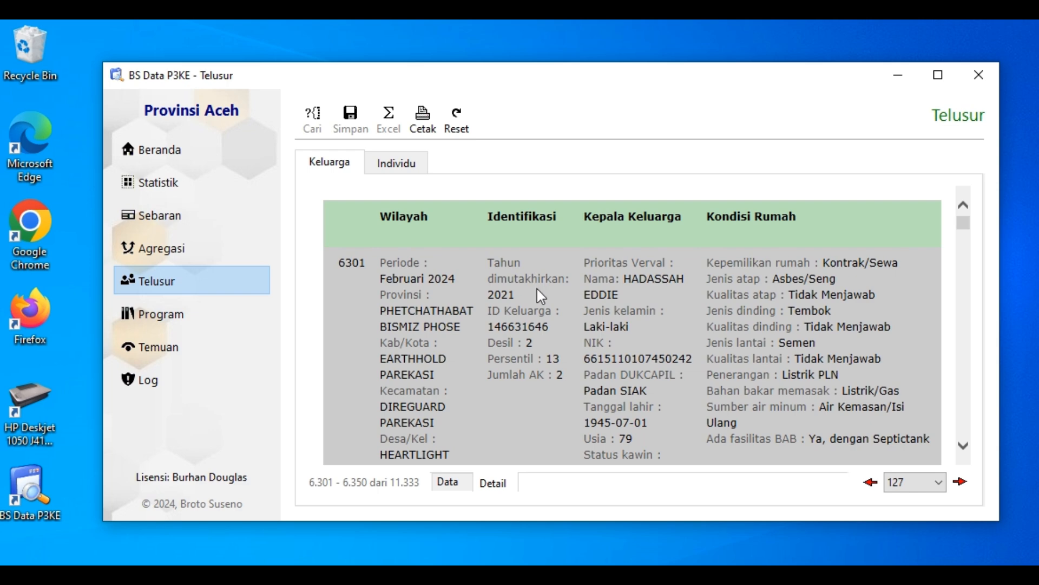
left_click(445, 482)
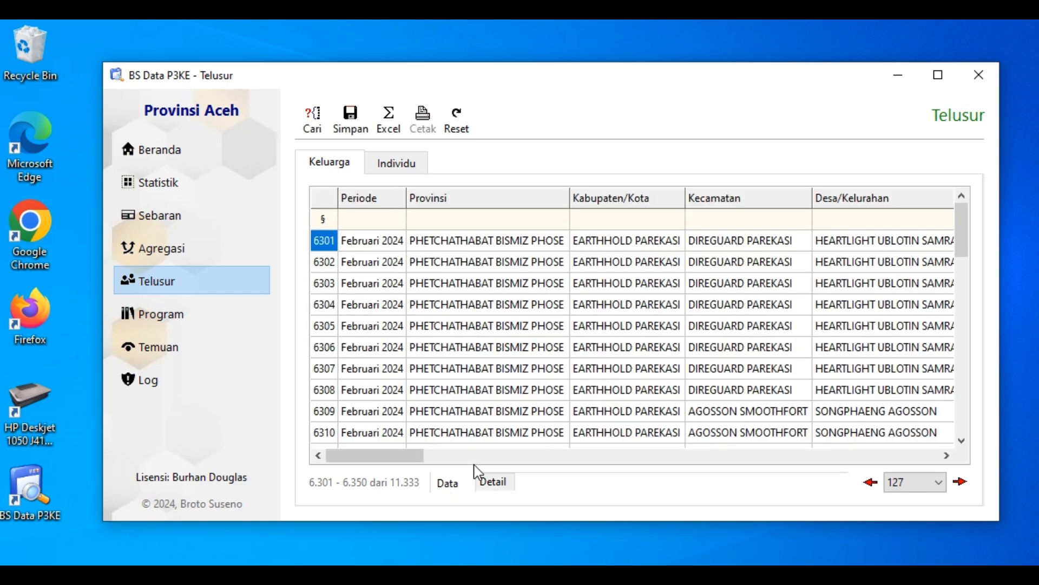
left_click(491, 483)
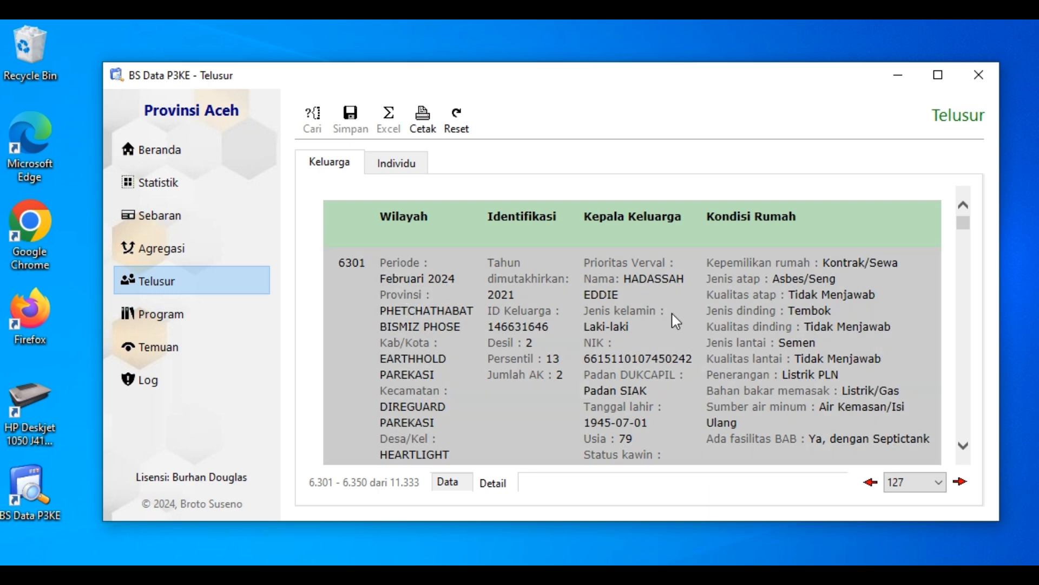
left_click(963, 445)
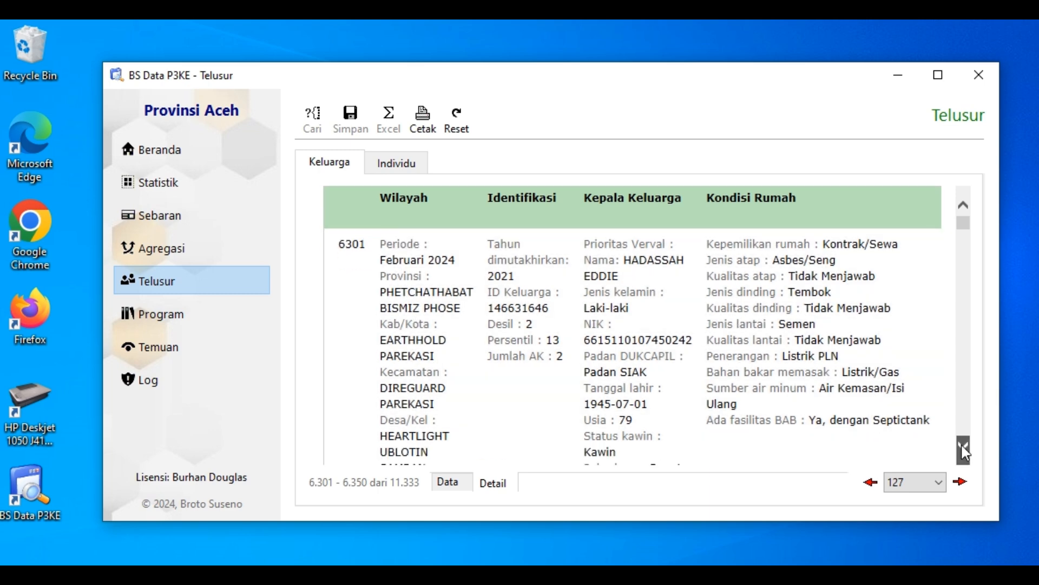
Read the Wilayah, Identifikasi, Kepala Keluarga and Kondisi Rumah details of family record 6301 and skim the records below it
left_click(963, 446)
left_click(963, 205)
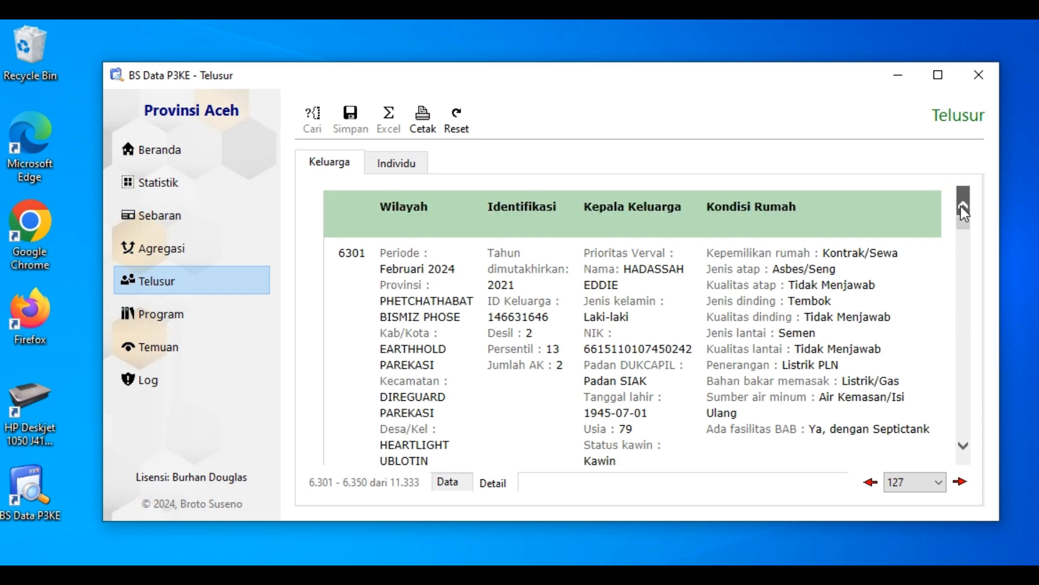
left_click(963, 205)
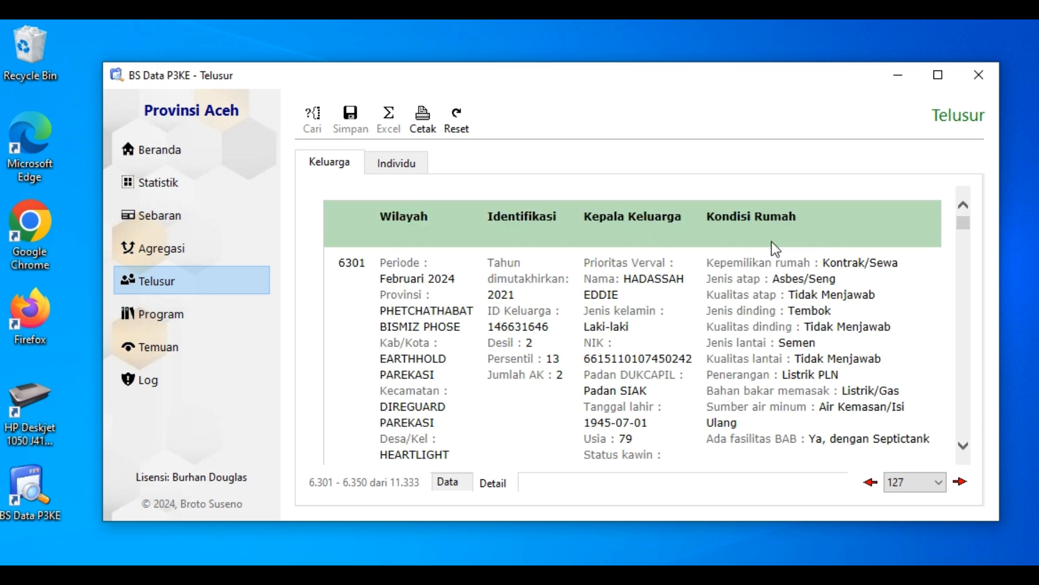
left_click(415, 264)
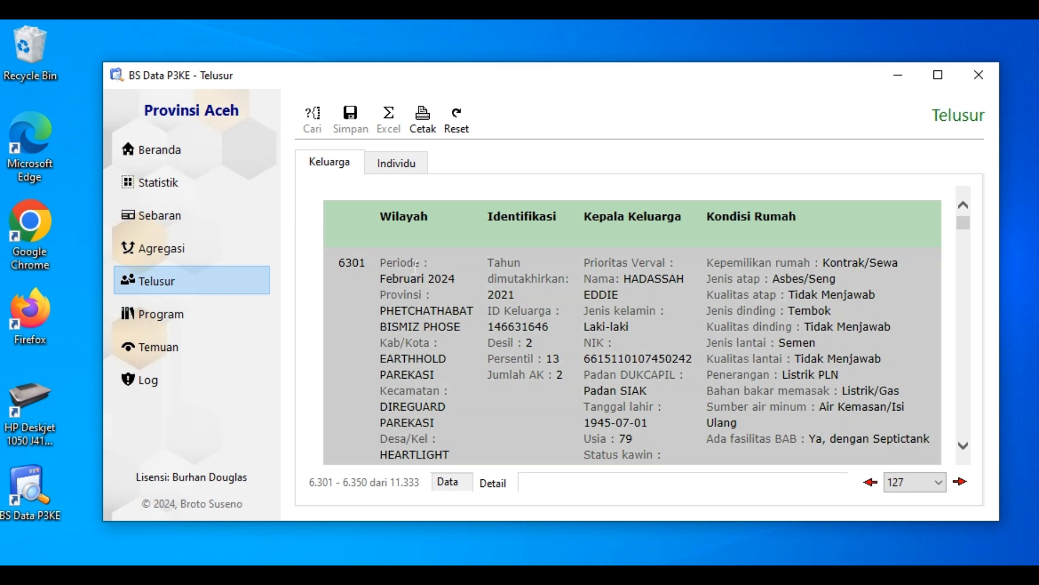
scroll(426, 344, "down", 3)
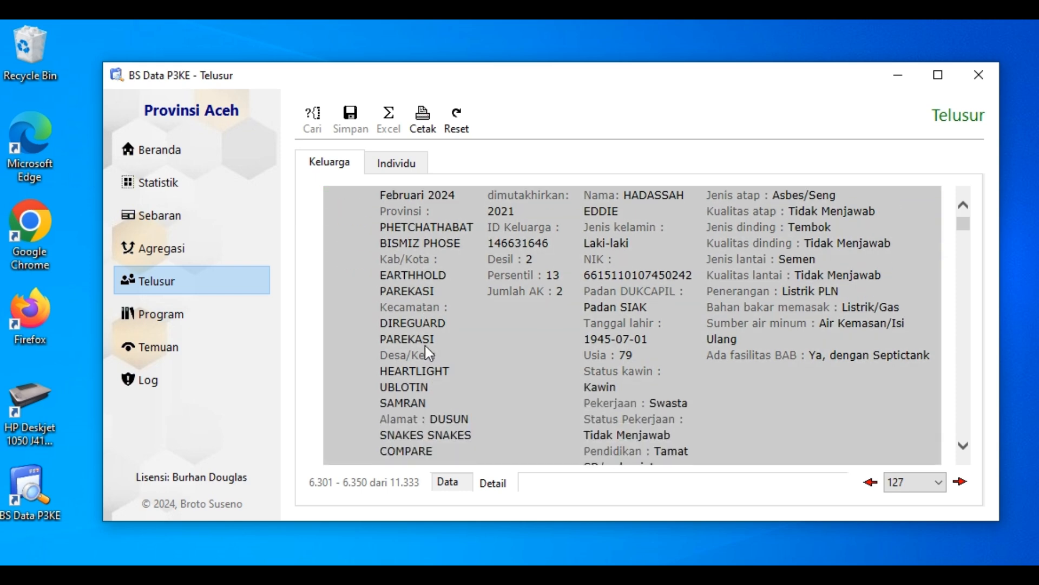
scroll(444, 349, "up", 3)
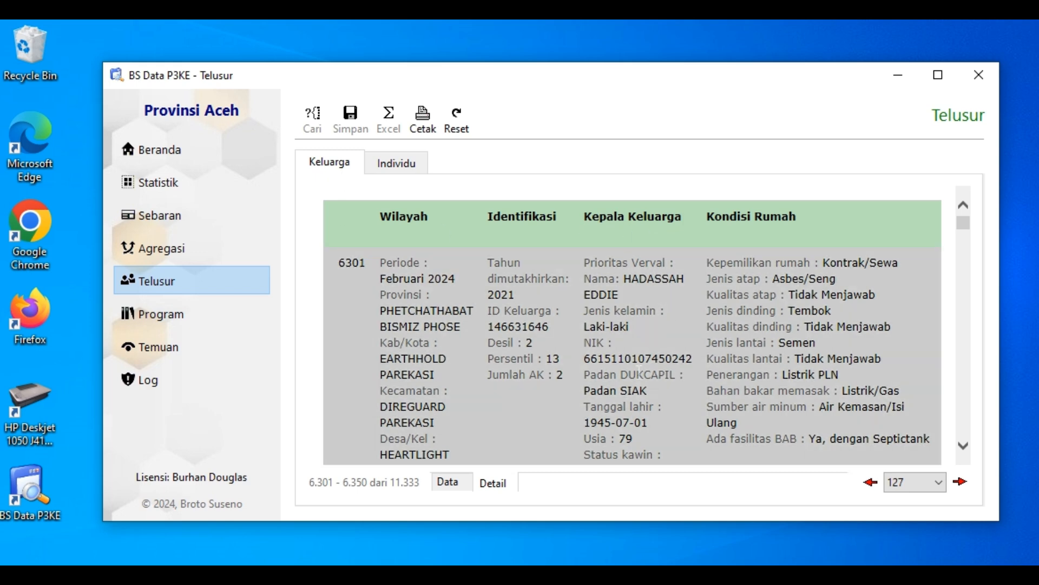
scroll(639, 371, "down", 1)
scroll(652, 382, "down", 2)
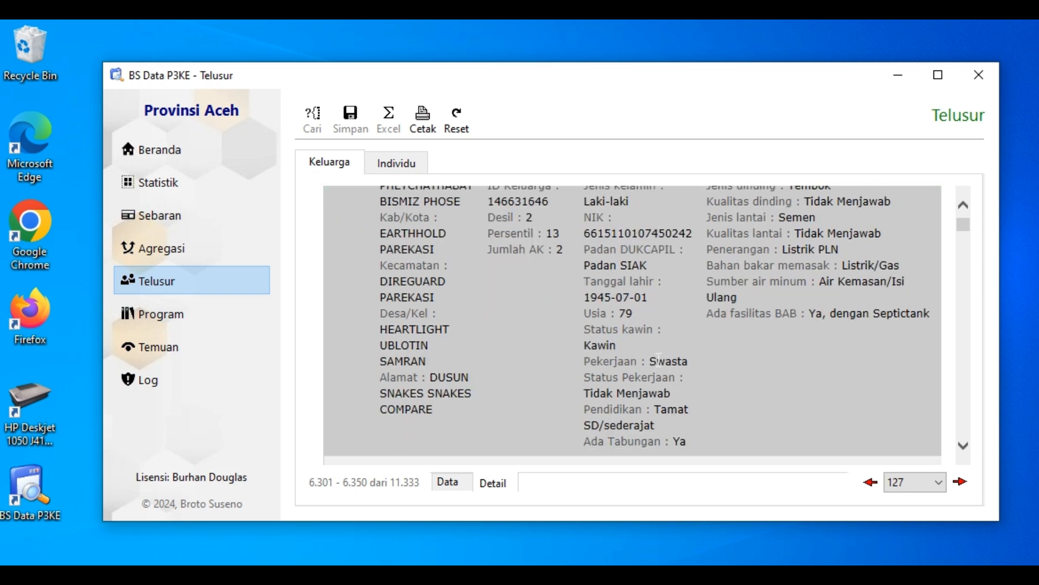
scroll(659, 359, "up", 3)
scroll(659, 360, "up", 1)
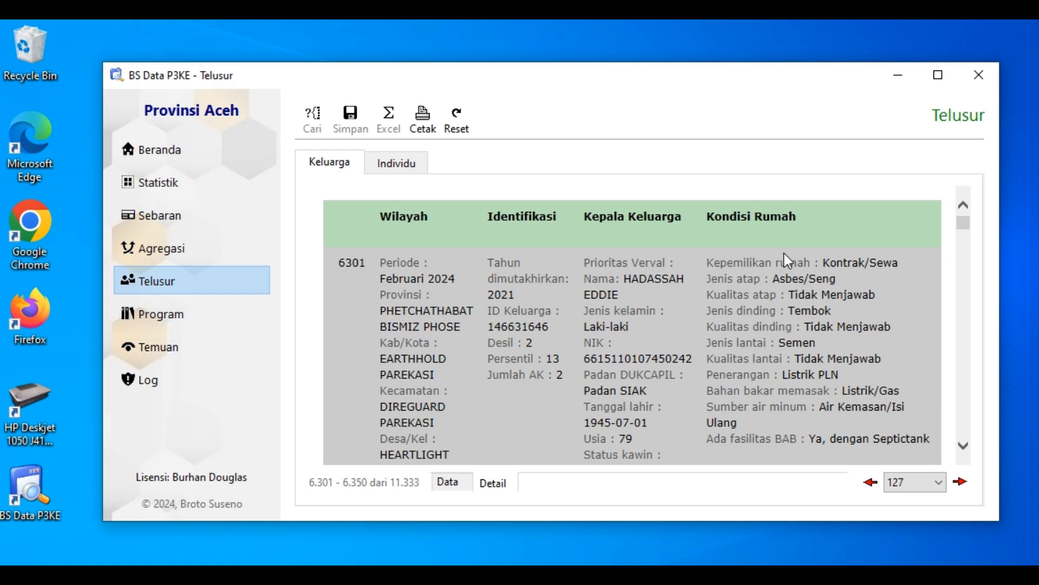
scroll(965, 417, "down", 10)
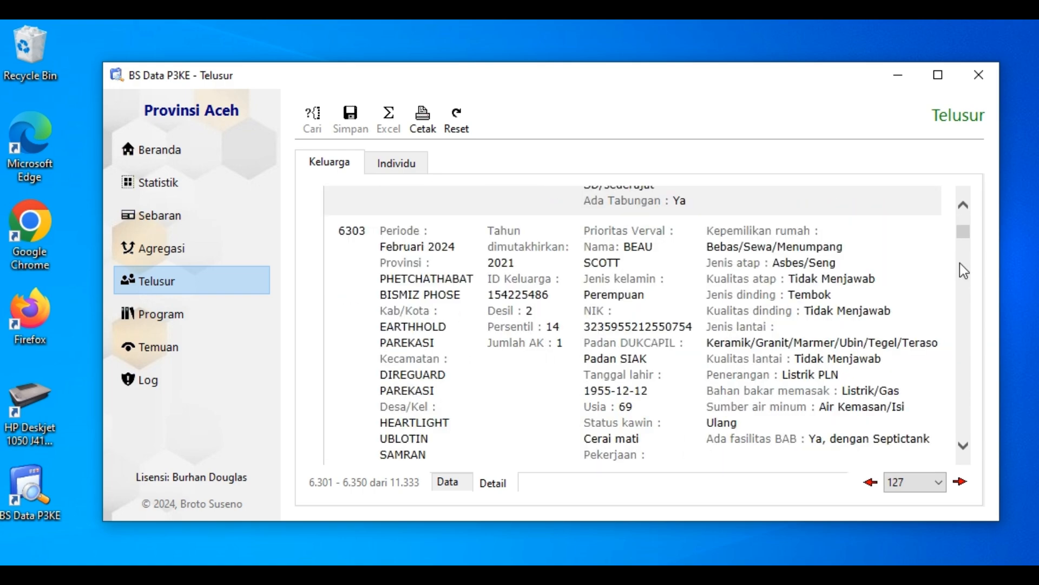
mouse_move(967, 237)
left_mouse_down()
mouse_move(954, 322)
mouse_move(964, 433)
mouse_move(963, 217)
left_mouse_up()
Return to the Data view and look over the household-head (KK) columns before going back to the Periode column
left_click(448, 481)
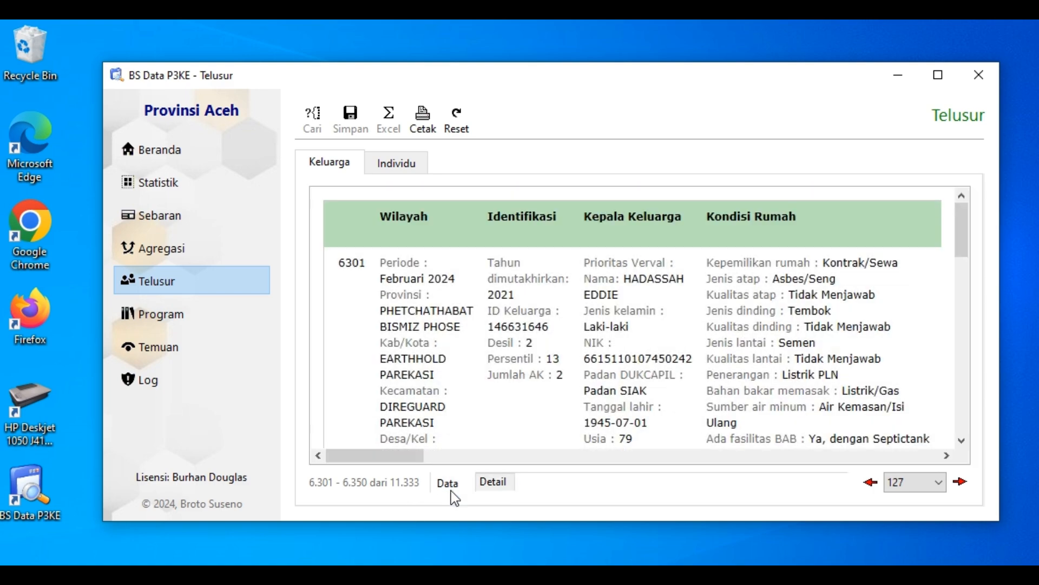
left_click(580, 463)
left_click(581, 463)
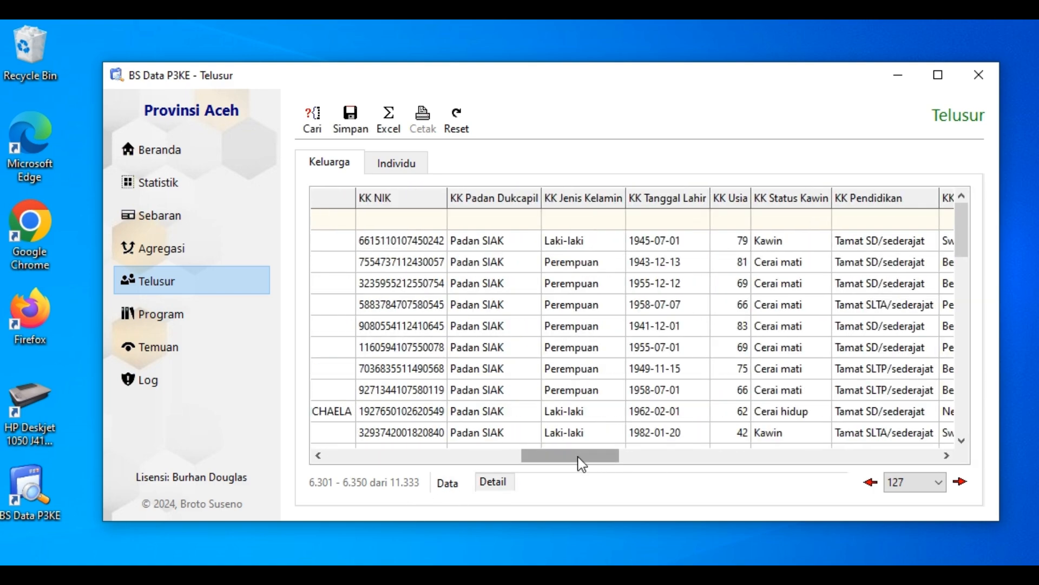
left_click_drag(579, 464, 344, 463)
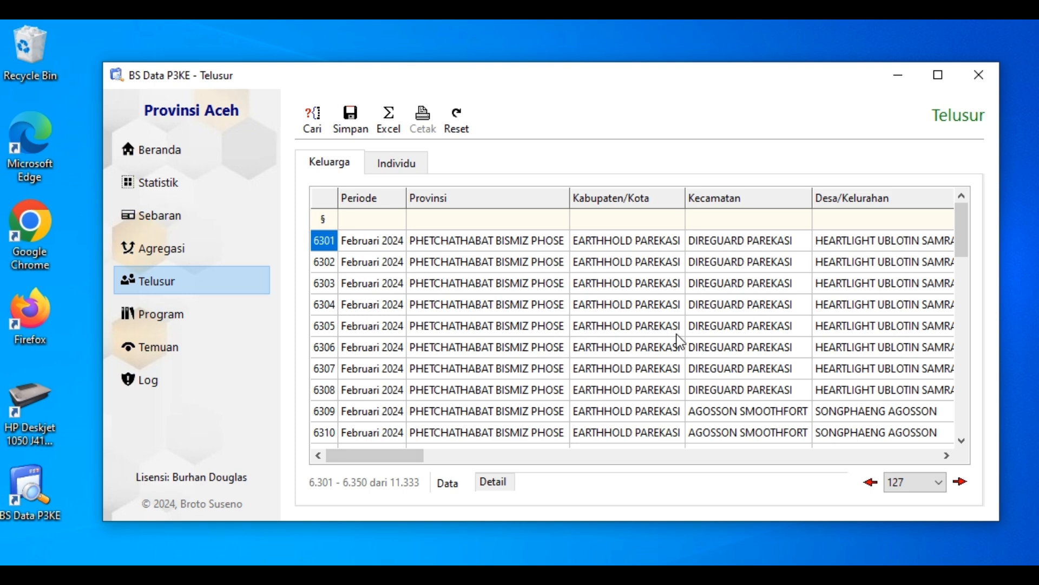
Examine the Simpan dialog for saving the family results as a CSV file in the Demo folder, cancelling without saving
right_click(450, 282)
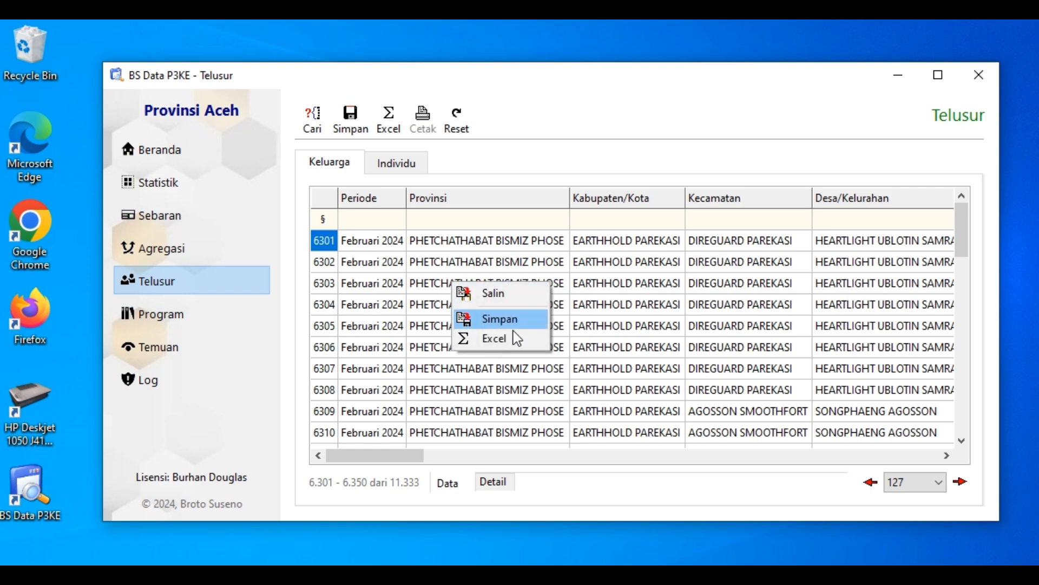
left_click(499, 318)
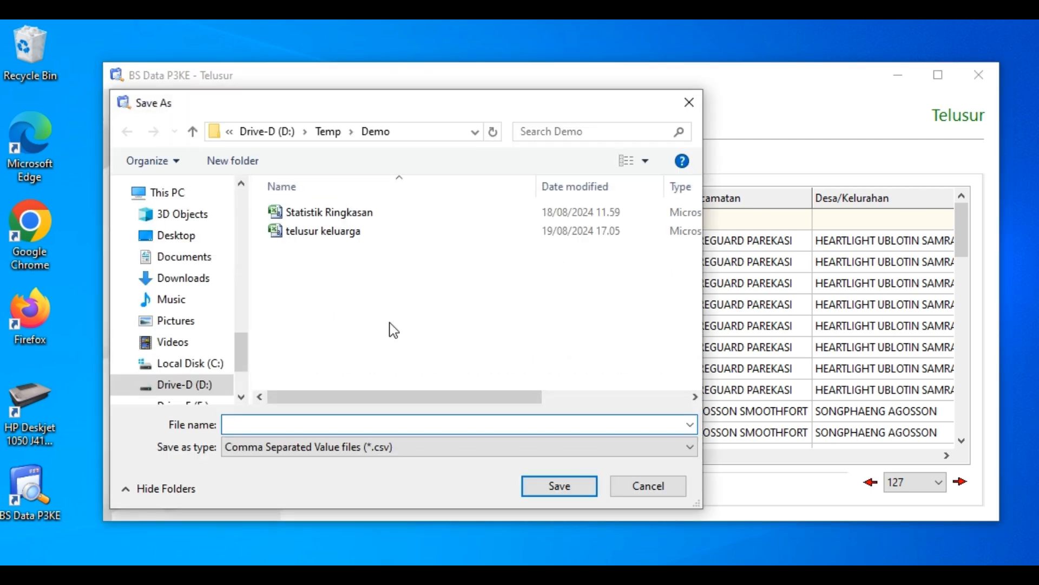
left_click_drag(424, 115, 734, 138)
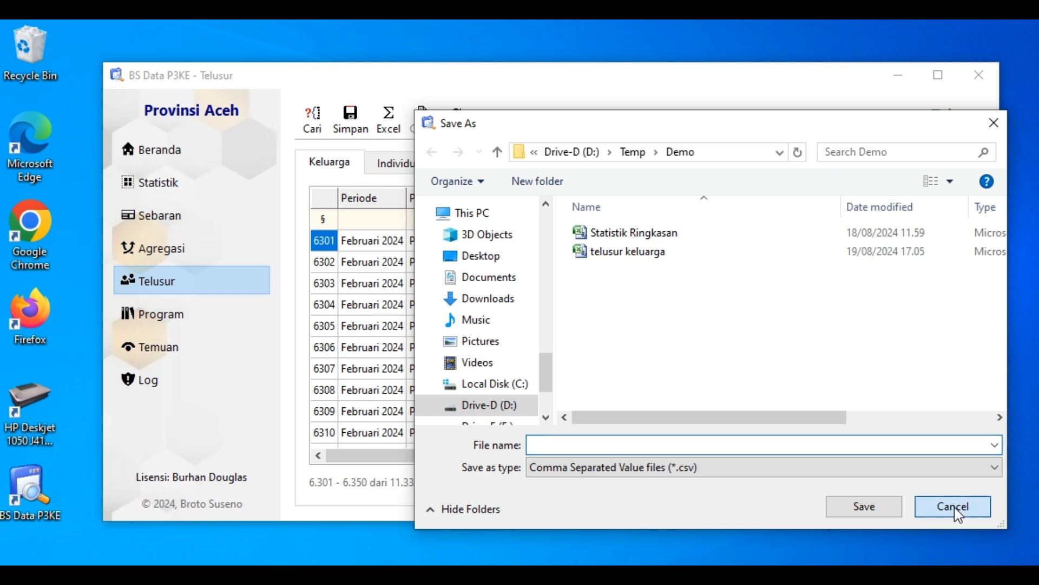
left_click(935, 507)
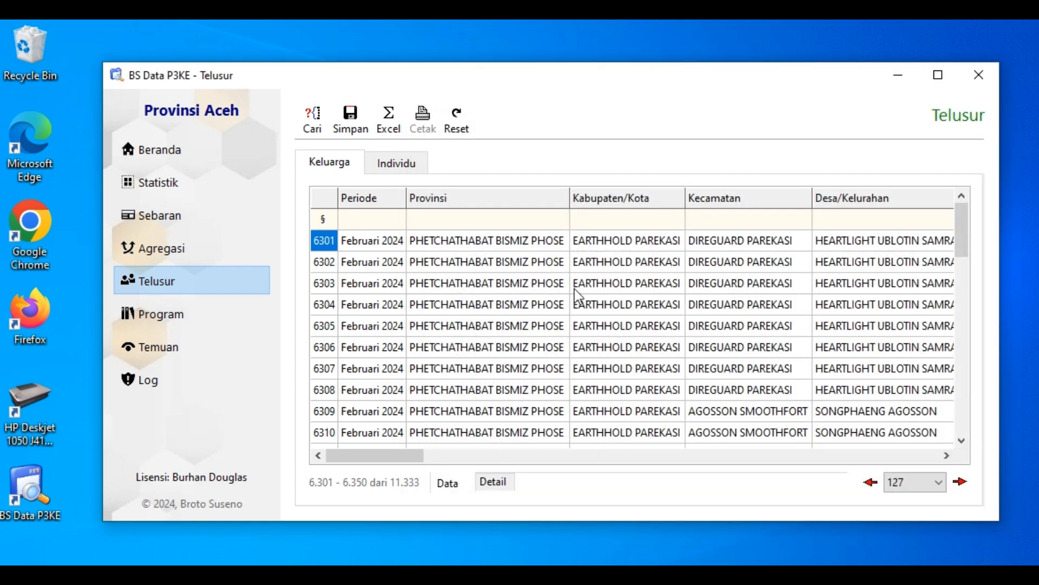
left_click(347, 126)
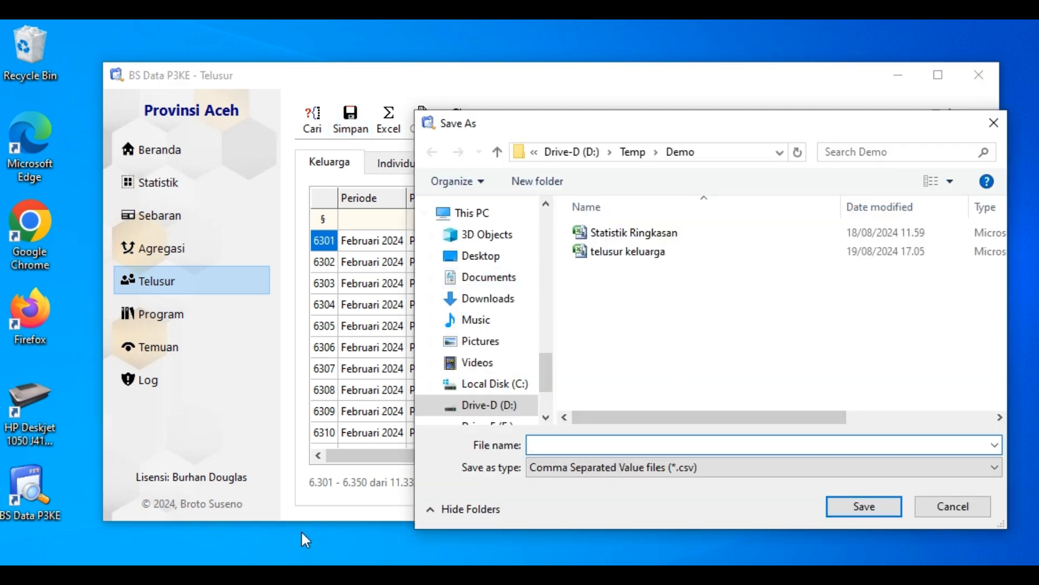
left_click_drag(547, 123, 592, 127)
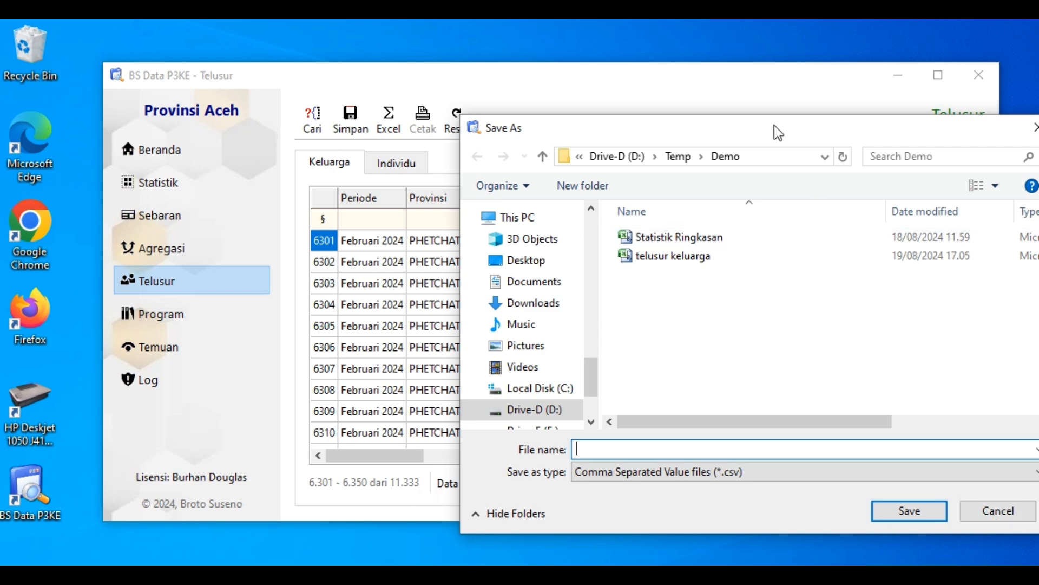
left_click_drag(774, 125, 648, 116)
left_click(845, 497)
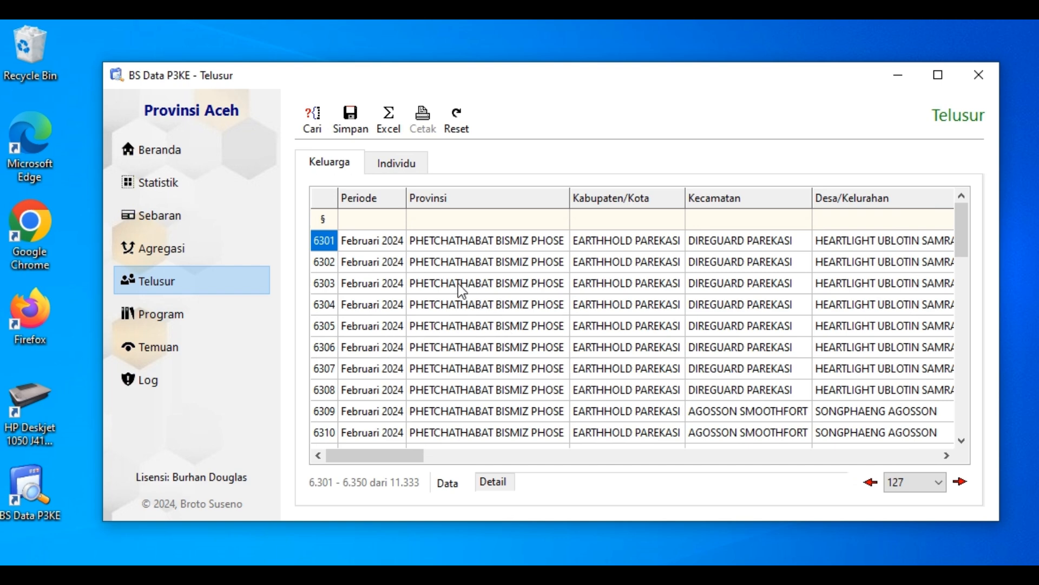
right_click(431, 307)
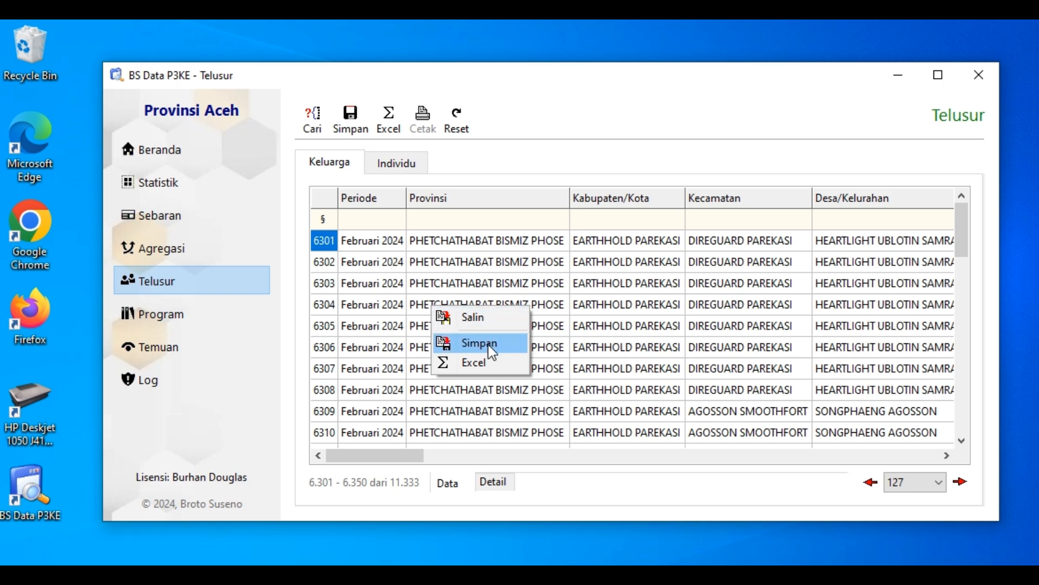
left_click(489, 345)
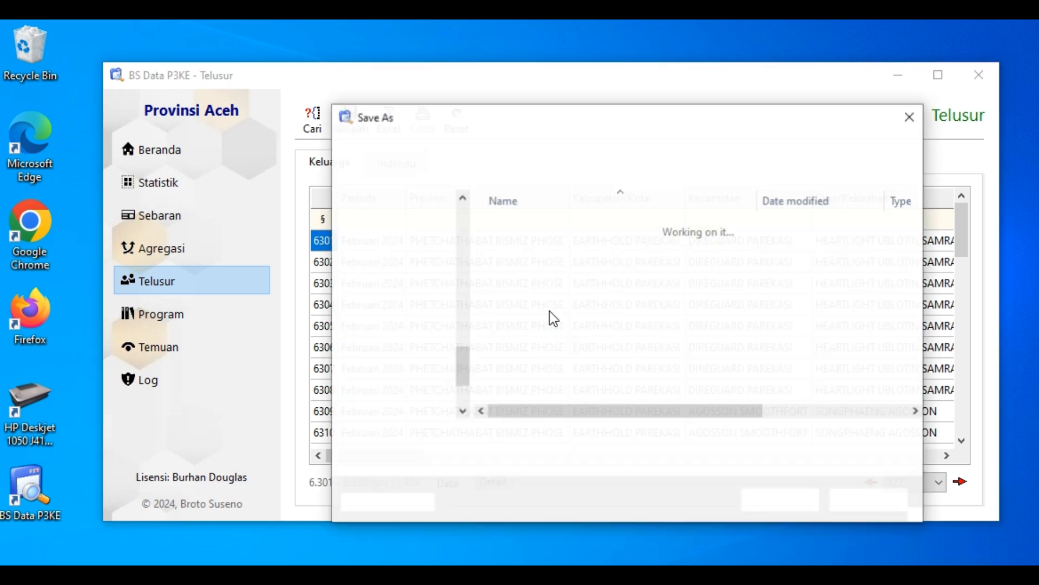
left_click_drag(518, 125, 599, 86)
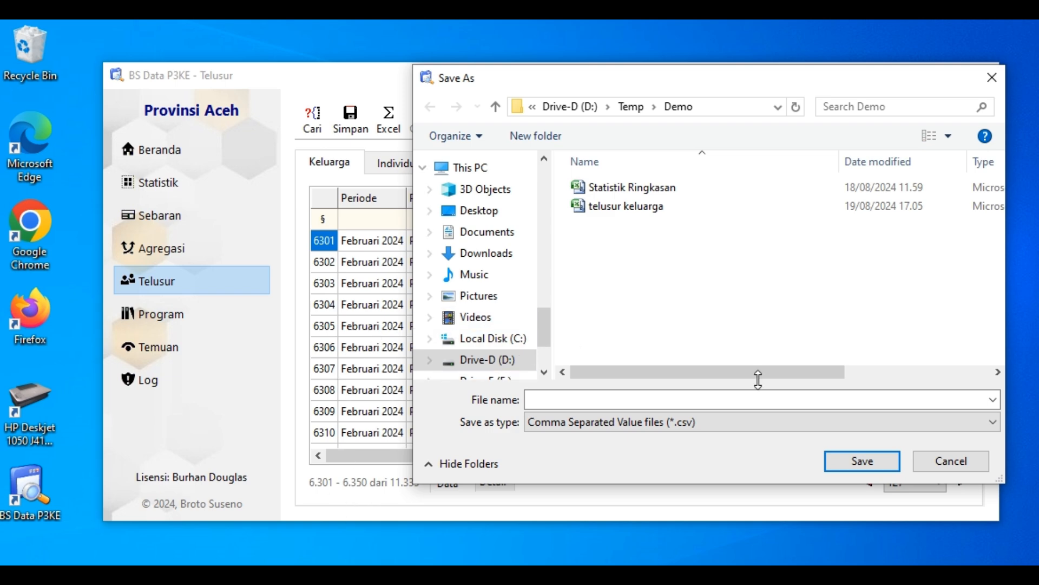
left_click(962, 465)
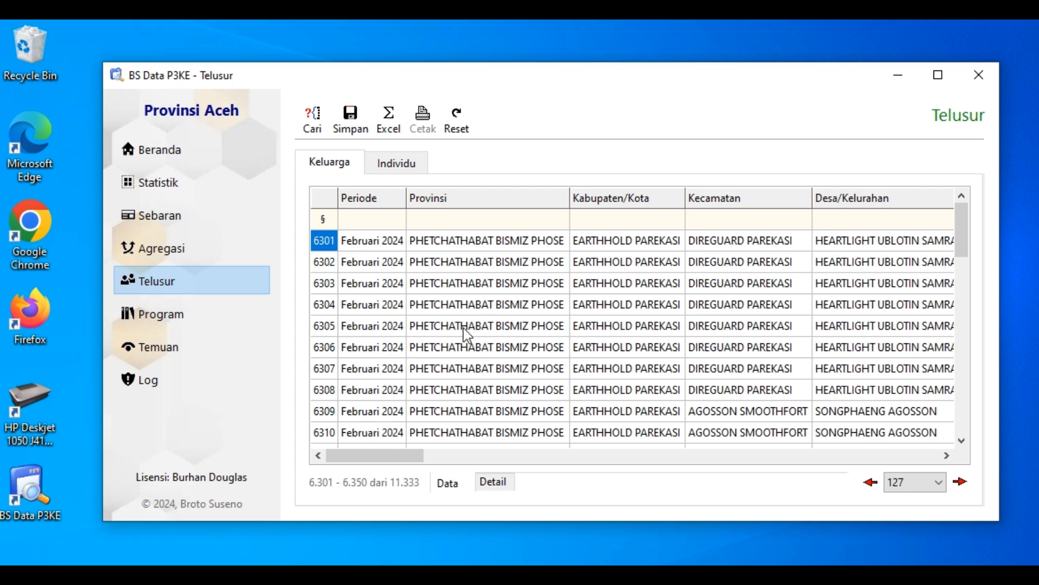
Export the family results on page 127 to Excel and bring the resulting workbook to the front
right_click(444, 268)
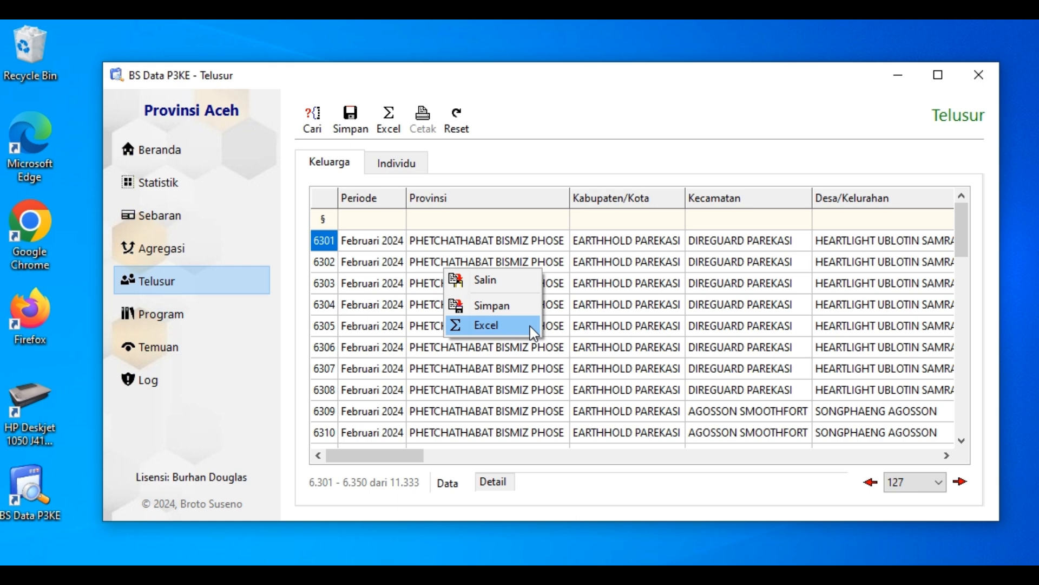
left_click(431, 394)
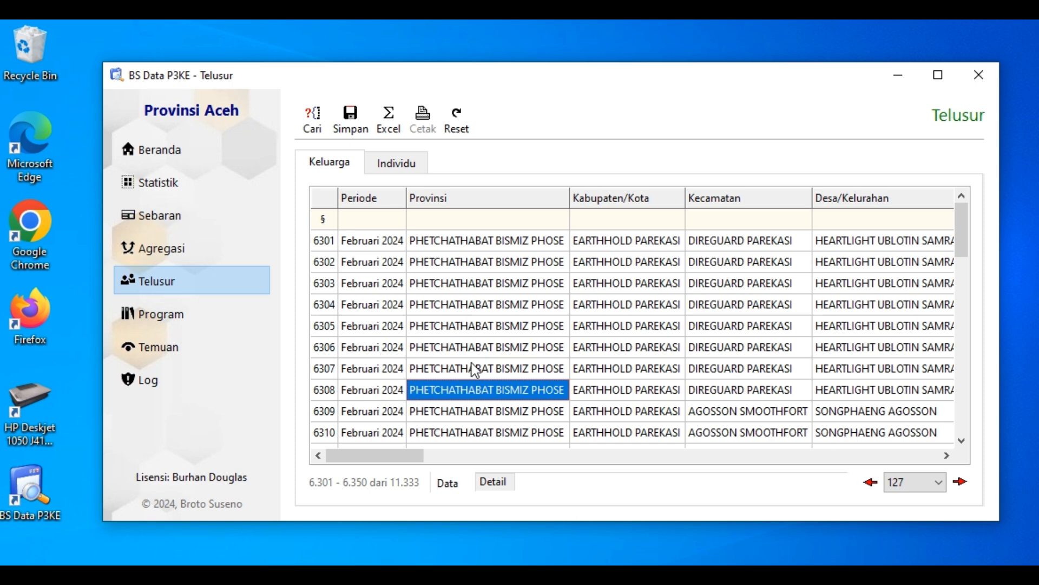
right_click(413, 284)
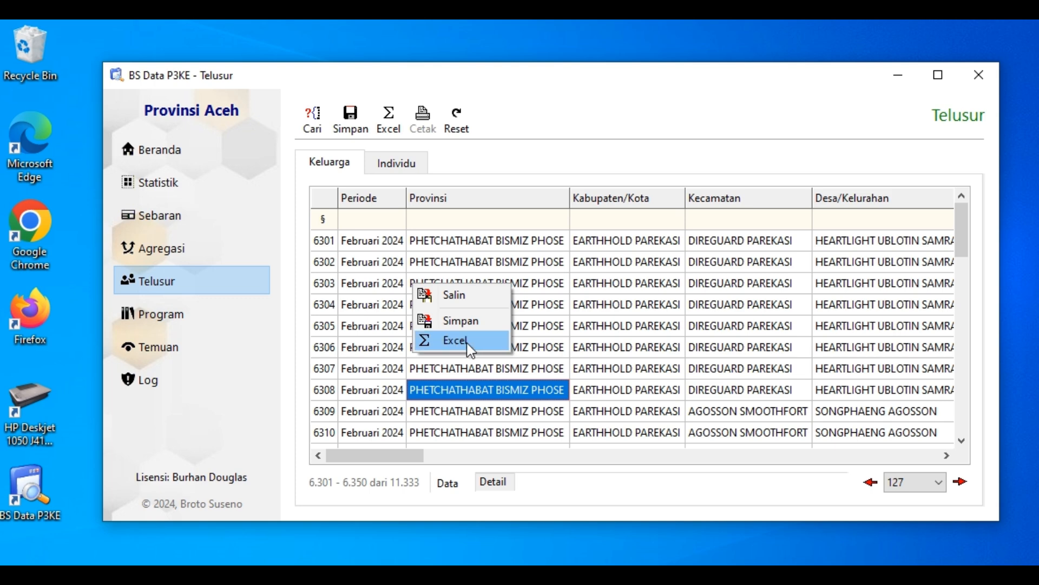
left_click(463, 155)
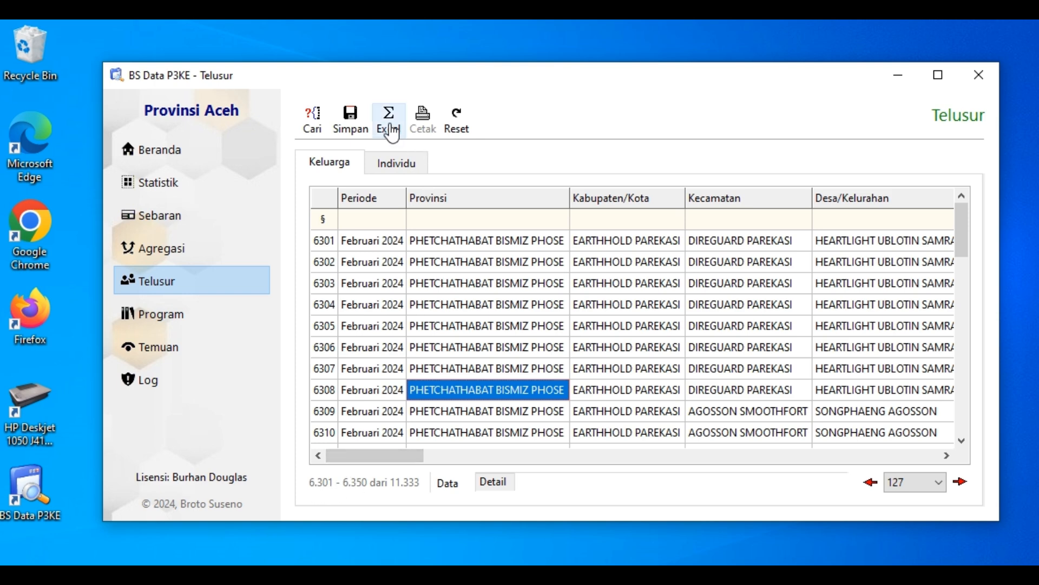
right_click(444, 341)
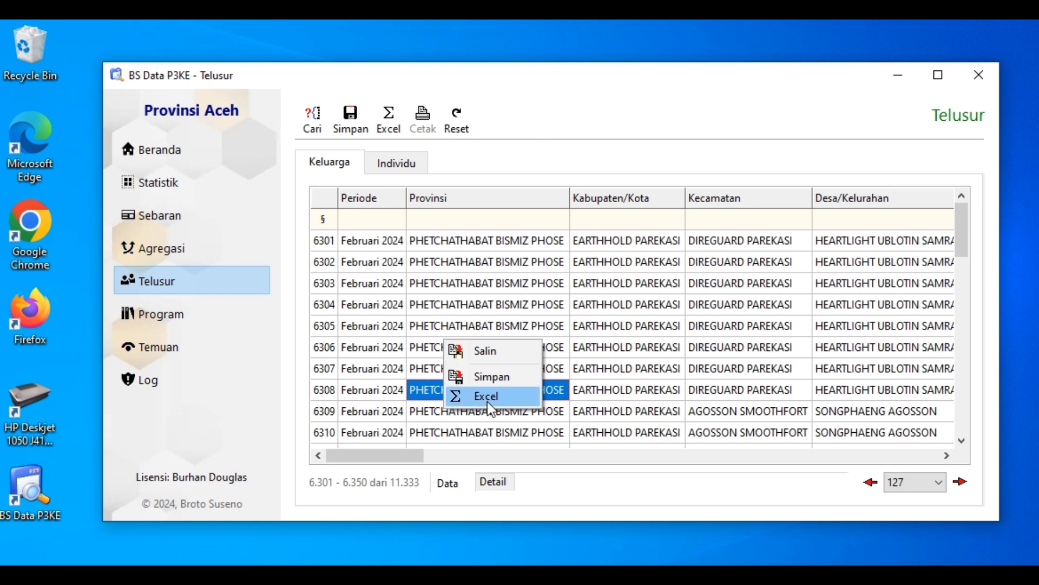
left_click(519, 119)
left_click(386, 116)
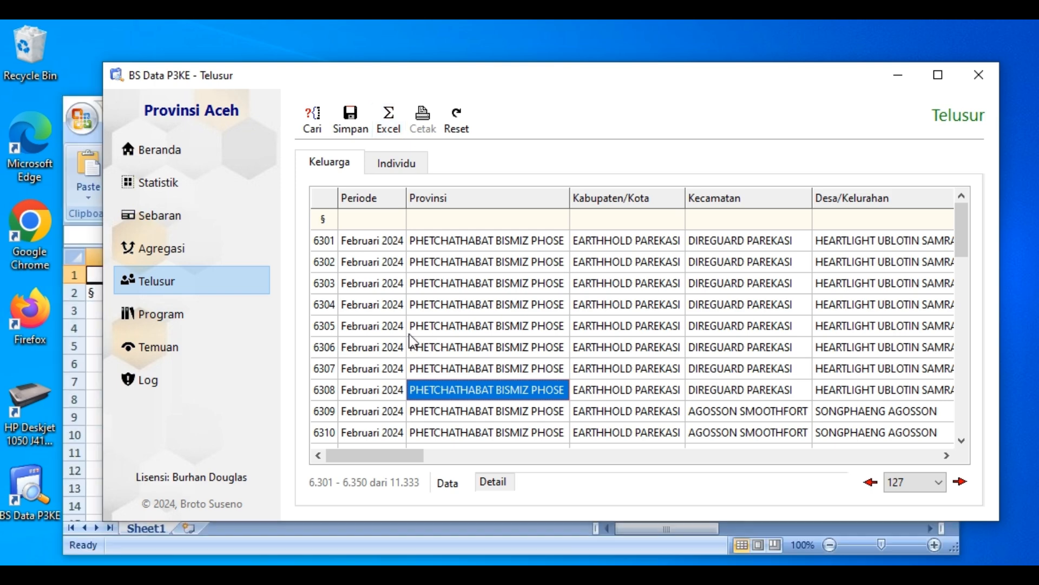
left_click(460, 548)
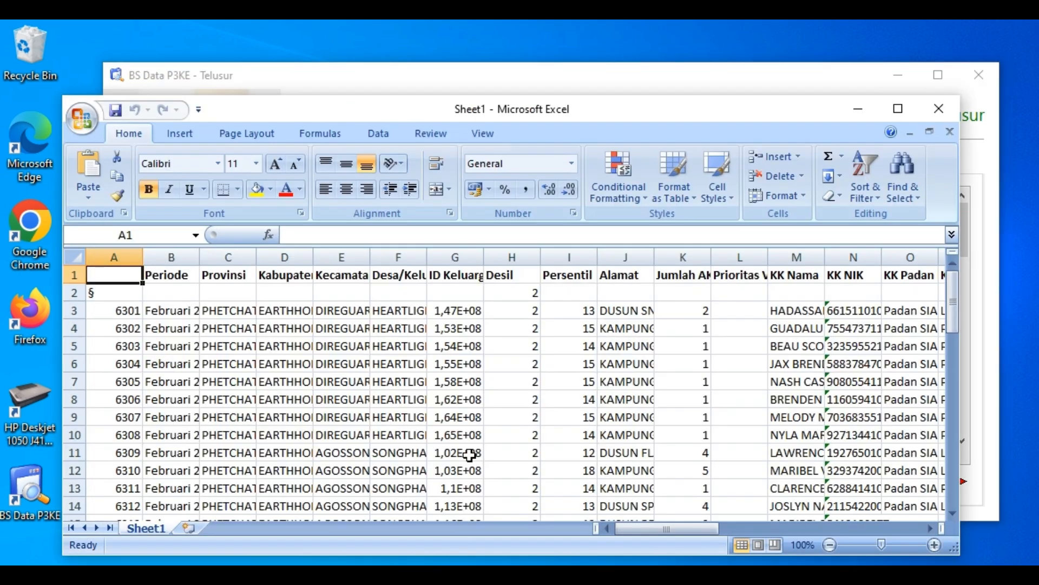
Widen the ID Keluarga column in the exported Excel sheet to fit its full numbers, comparing with the Telusur results
left_click(251, 310)
left_click(560, 306)
left_click(739, 309)
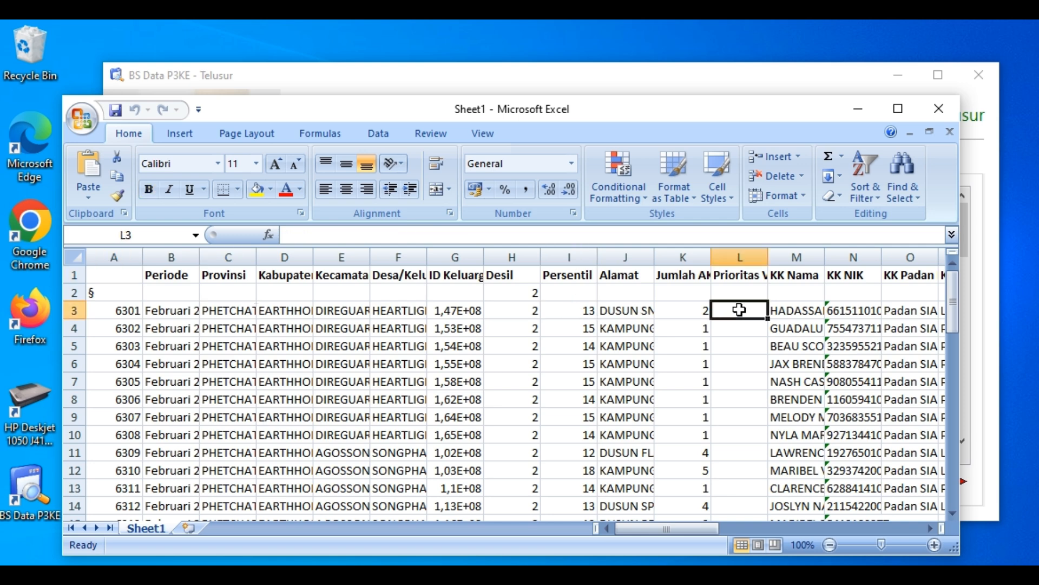
left_click_drag(484, 260, 498, 260)
left_click(560, 79)
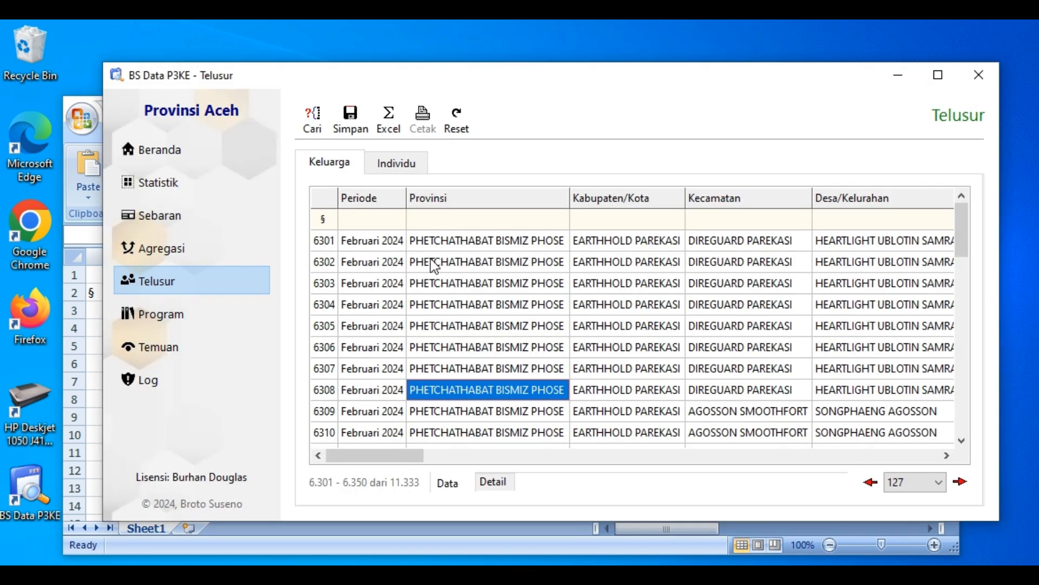
left_click(443, 555)
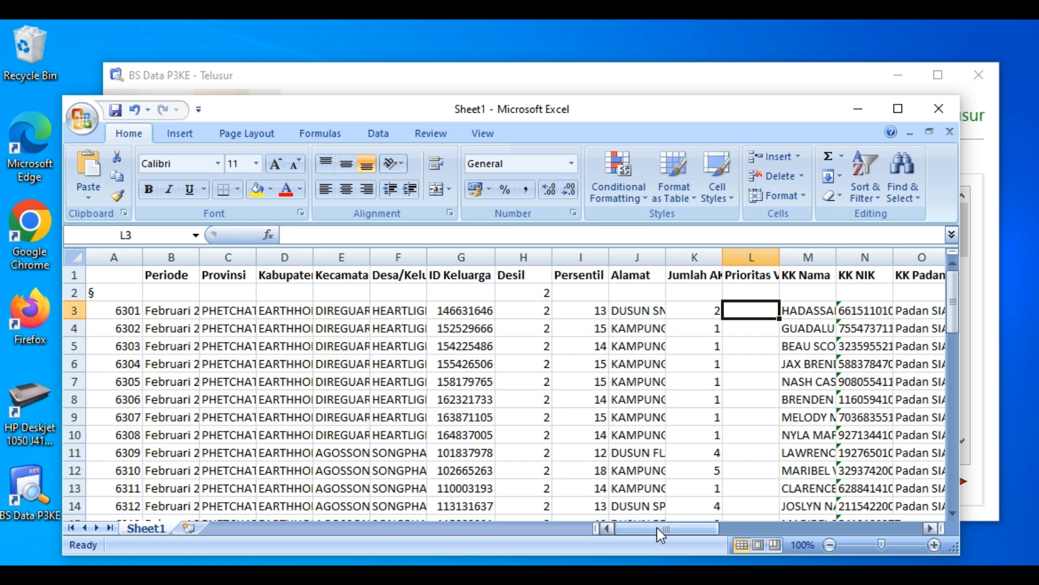
Fit the KK NIK column width to its contents, check its first value, and switch back to BS Data P3KE
left_click_drag(661, 534, 720, 528)
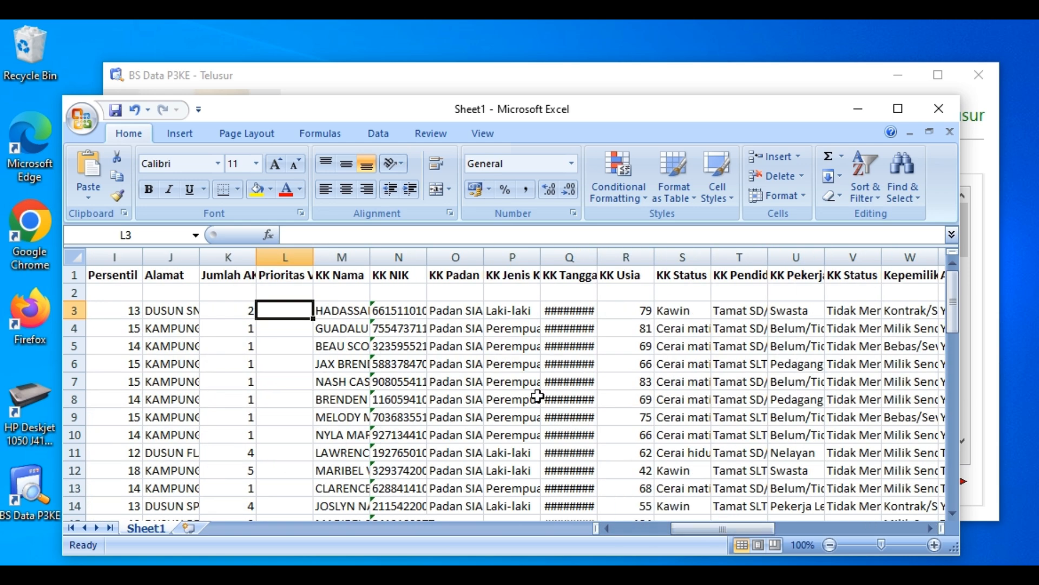
double_click(431, 259)
left_click(417, 313)
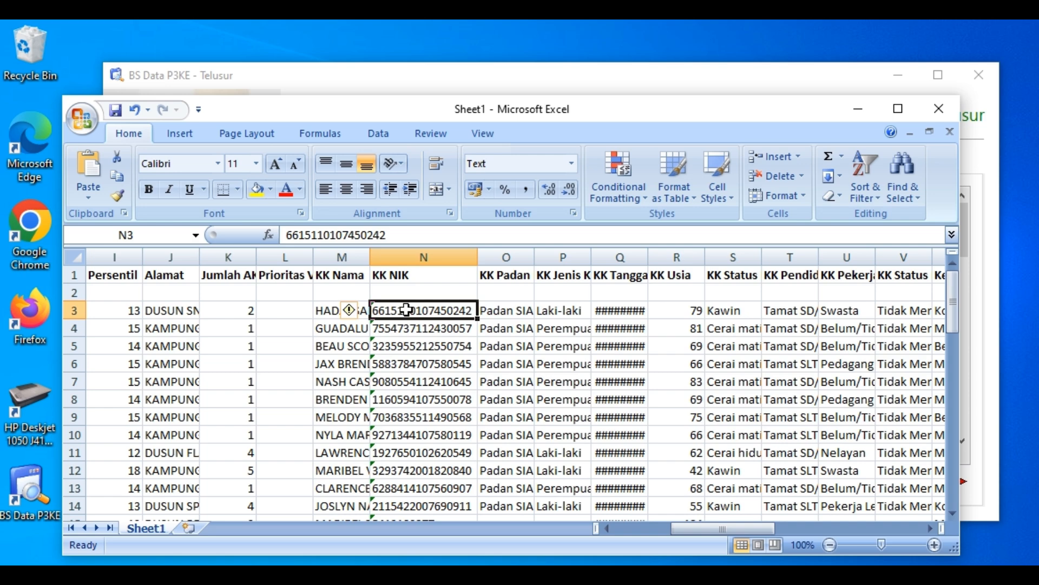
left_click(539, 79)
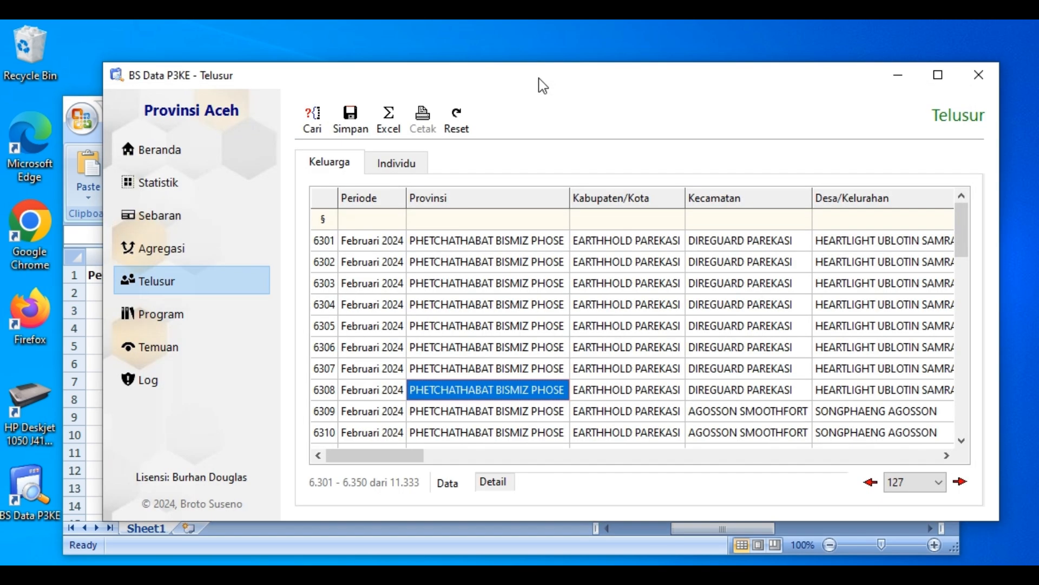
Return to the exported Excel sheet and fit the KK Tanggal Lahir column to show the full dates
left_click_drag(532, 83, 534, 79)
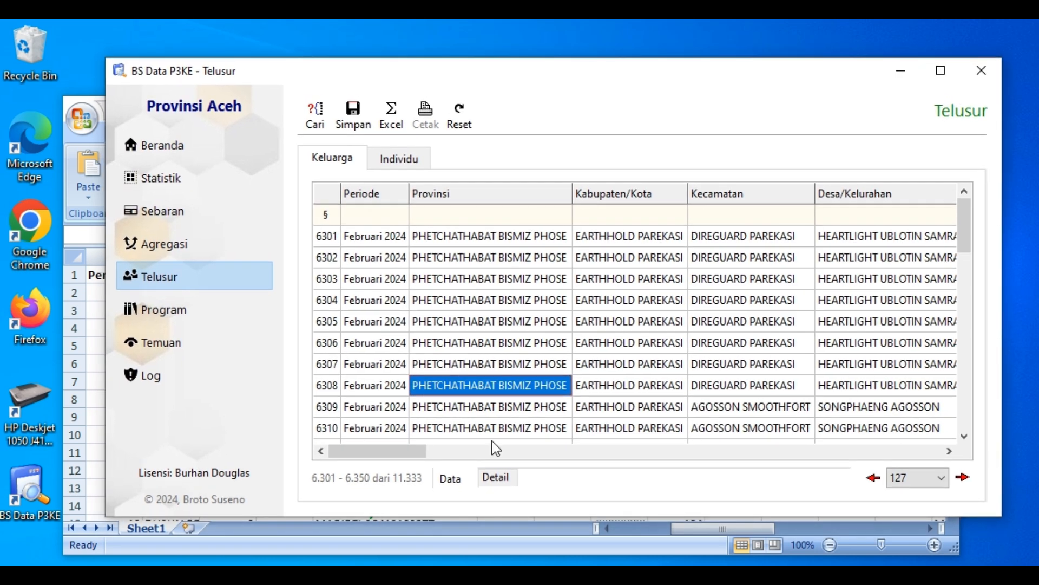
left_click(477, 538)
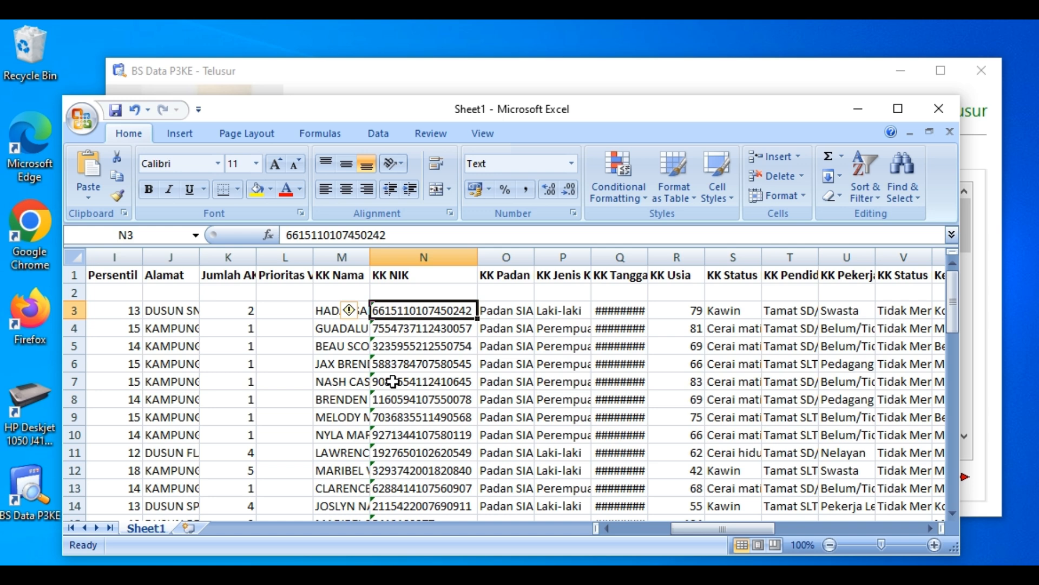
double_click(648, 252)
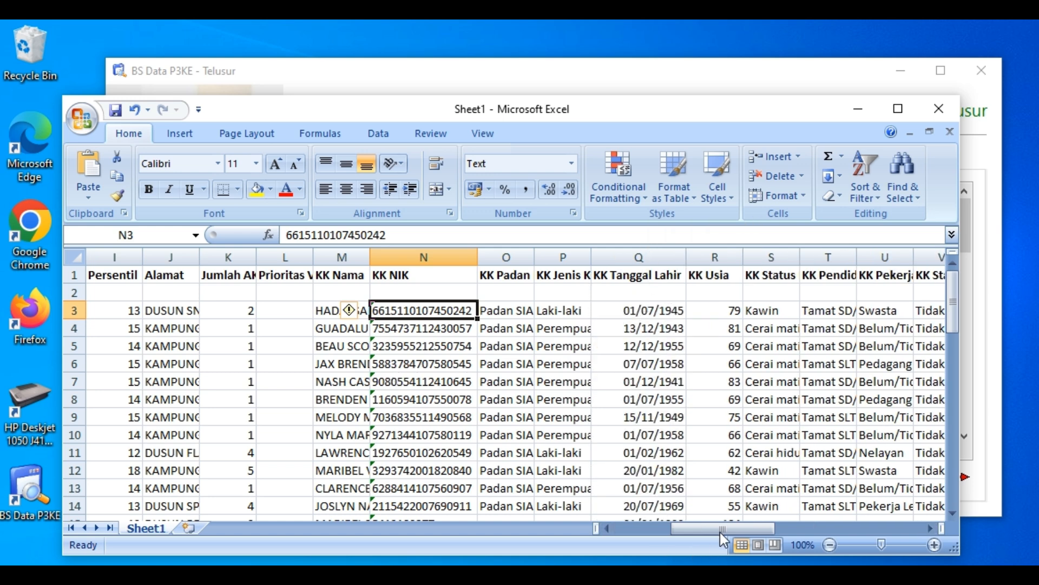
Examine the first rows of the exported sheet, from the row number column across to Kabupaten/Kota
left_click_drag(721, 533, 574, 517)
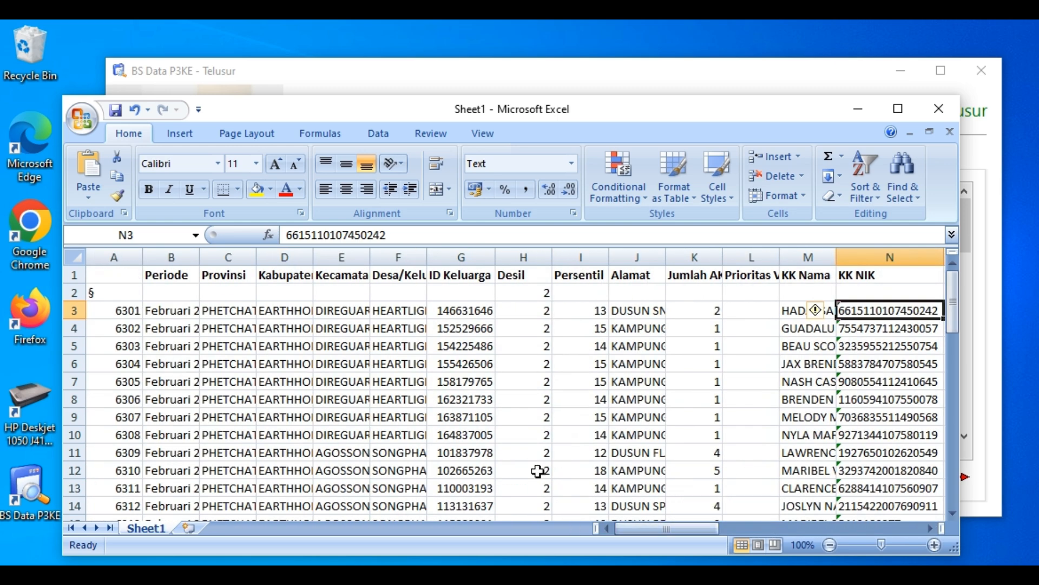
left_click(115, 315)
left_click(124, 327)
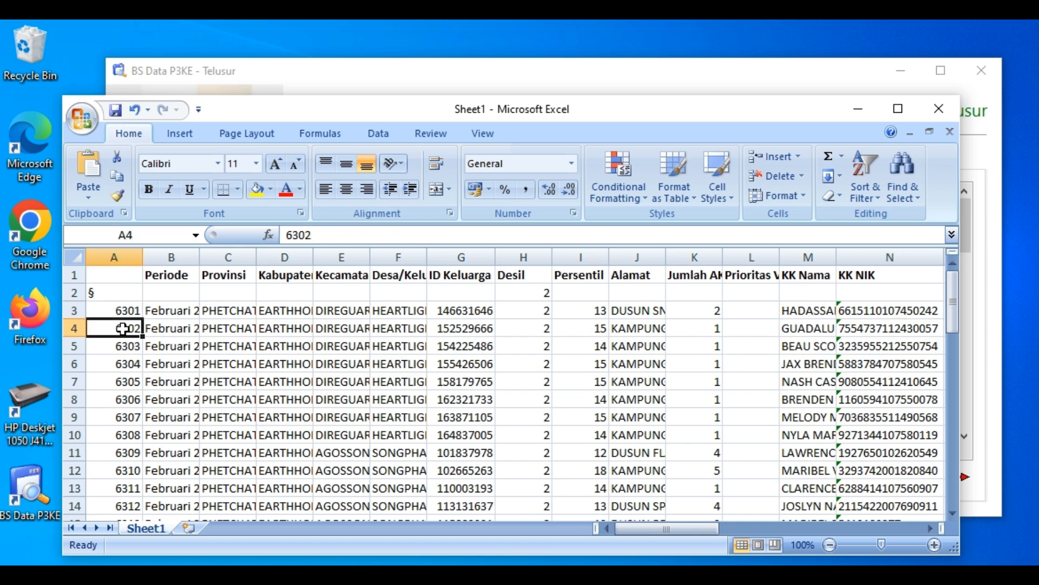
left_click(186, 357)
left_click(265, 414)
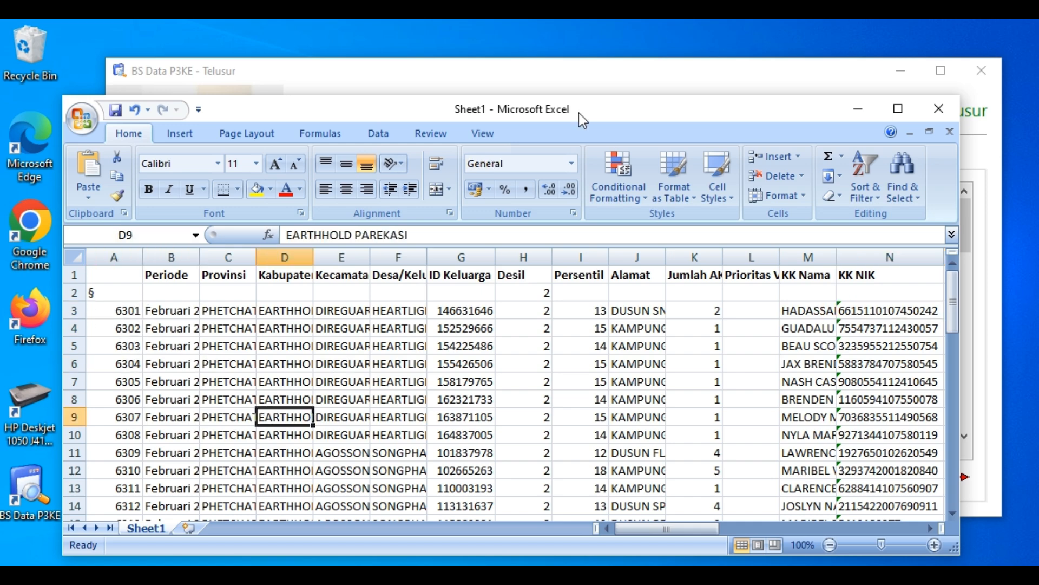
Recheck the exported sheet against the Telusur results in BS Data P3KE and close the workbook without saving
left_click(595, 76)
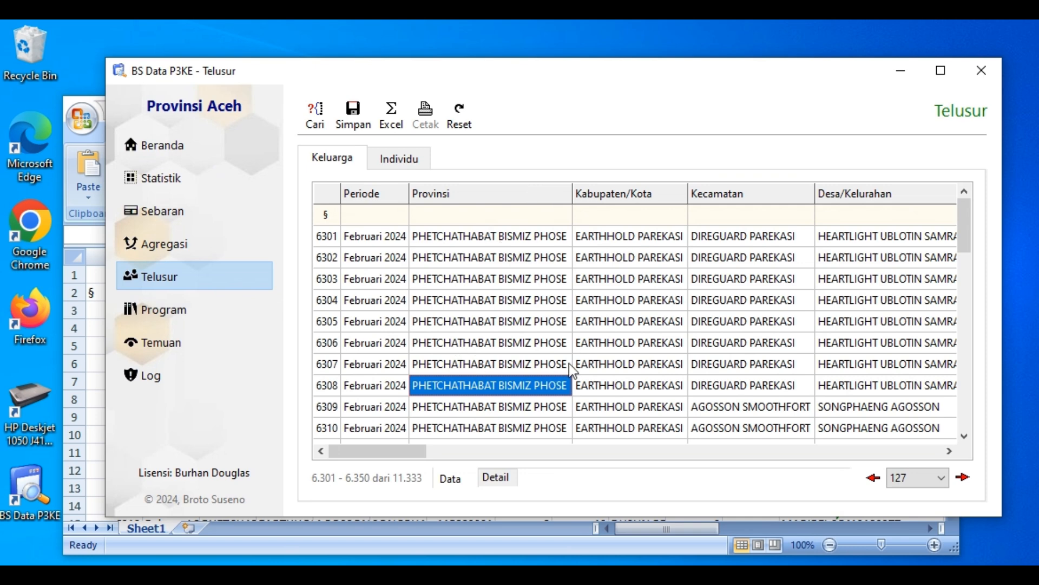
left_click(404, 548)
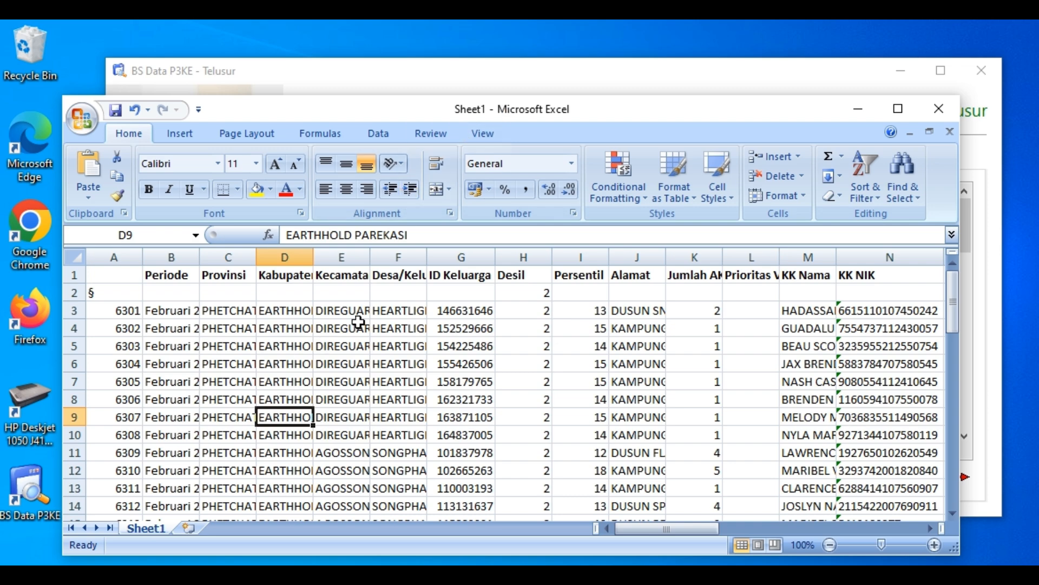
left_click(456, 72)
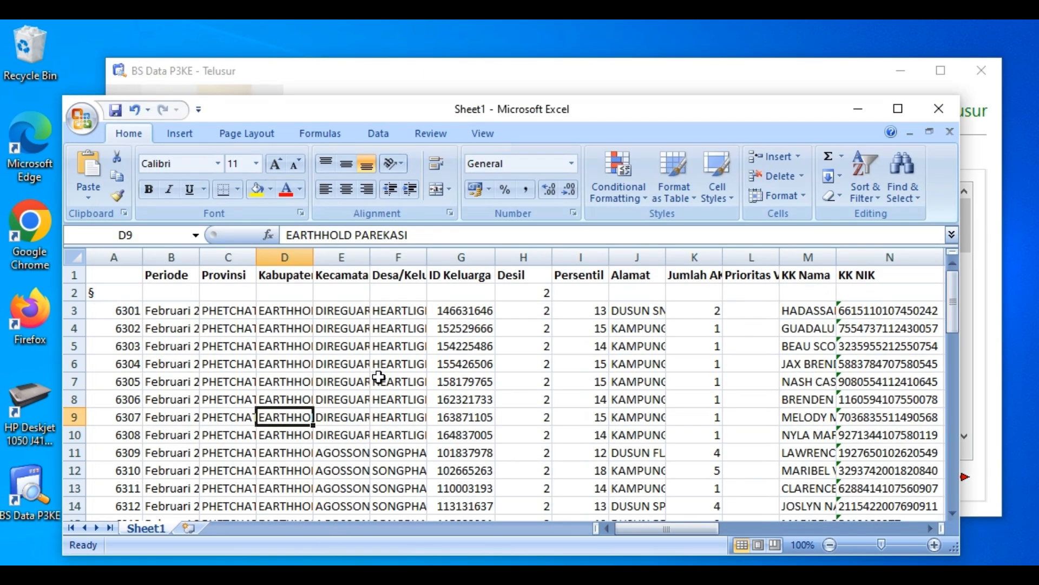
left_click(328, 556)
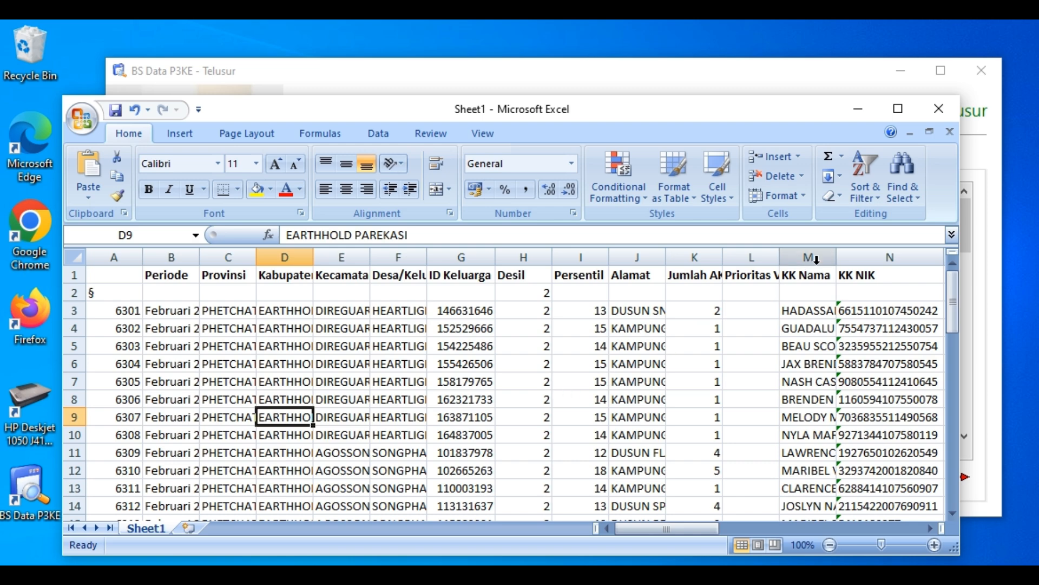
left_click(938, 109)
left_click(607, 396)
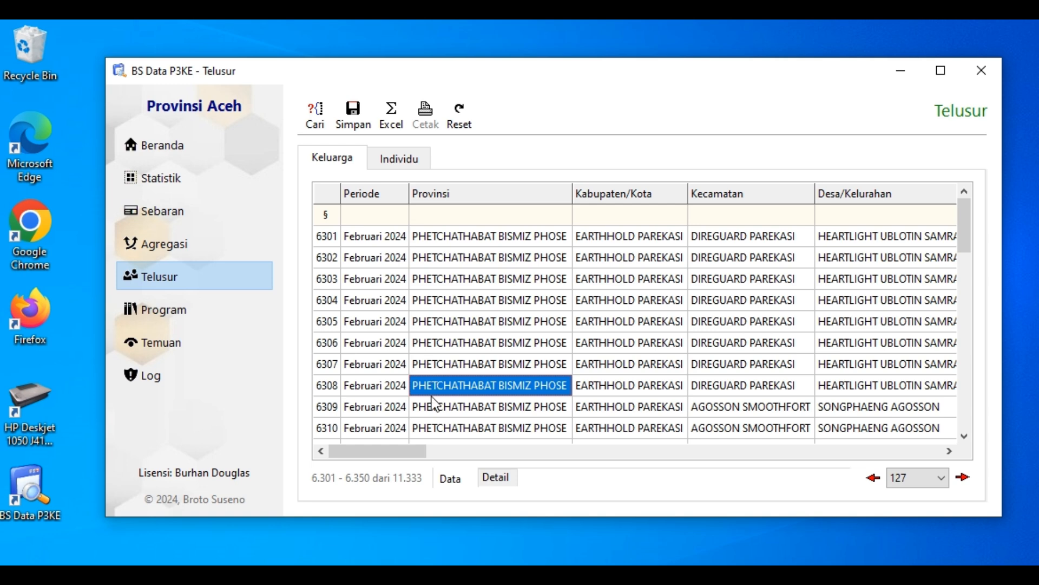
Check the Cetak print options for the family details on page 127, cancelling without printing, and return to the data view
left_click(494, 477)
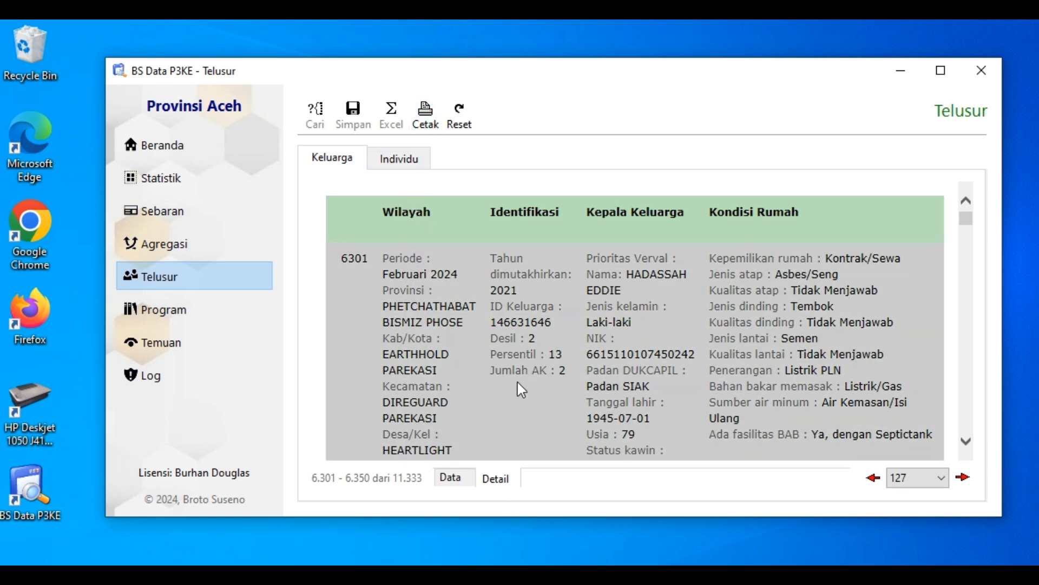
left_click(450, 477)
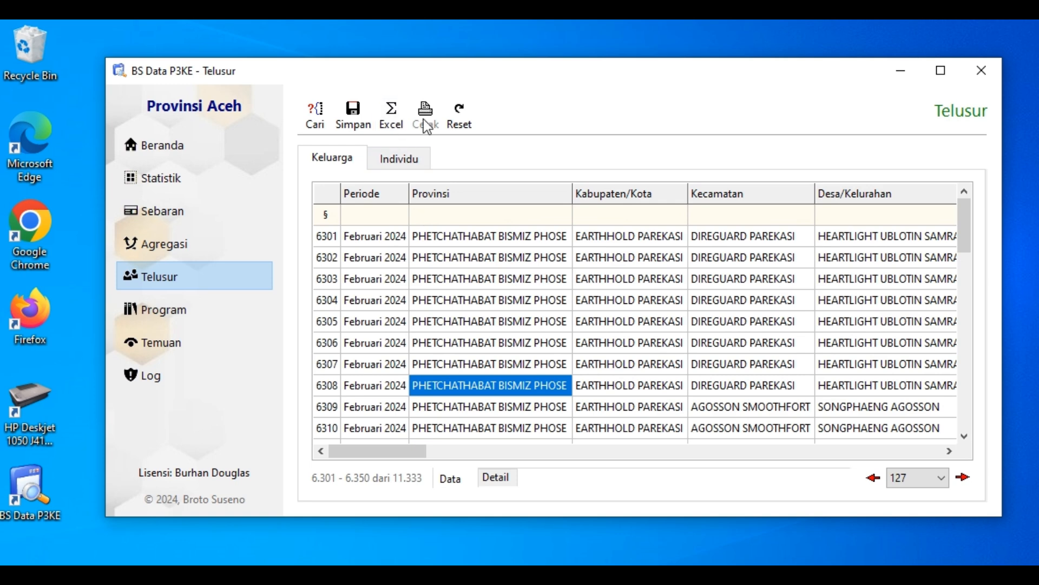
left_click(496, 478)
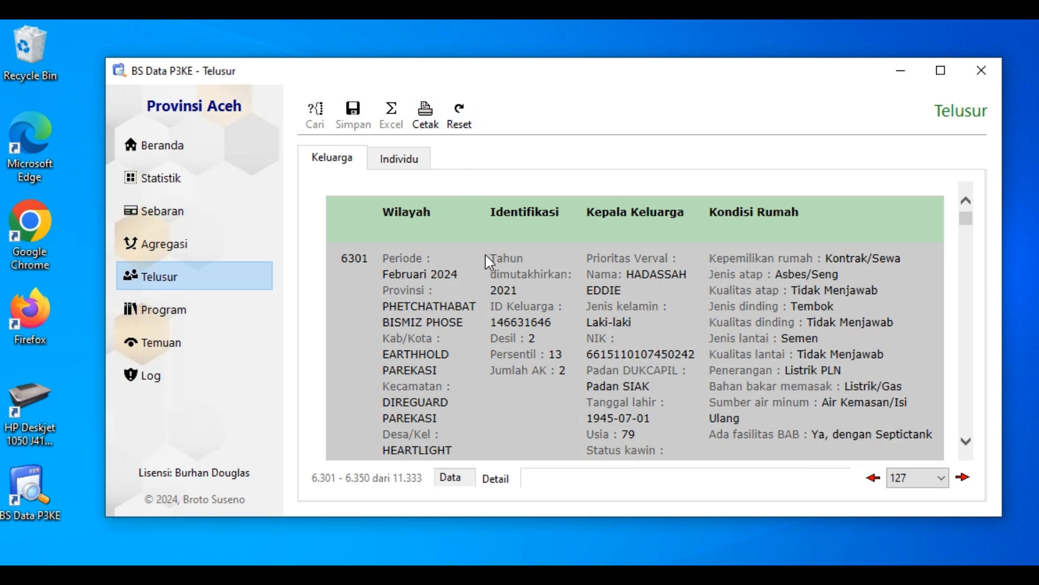
left_click(425, 115)
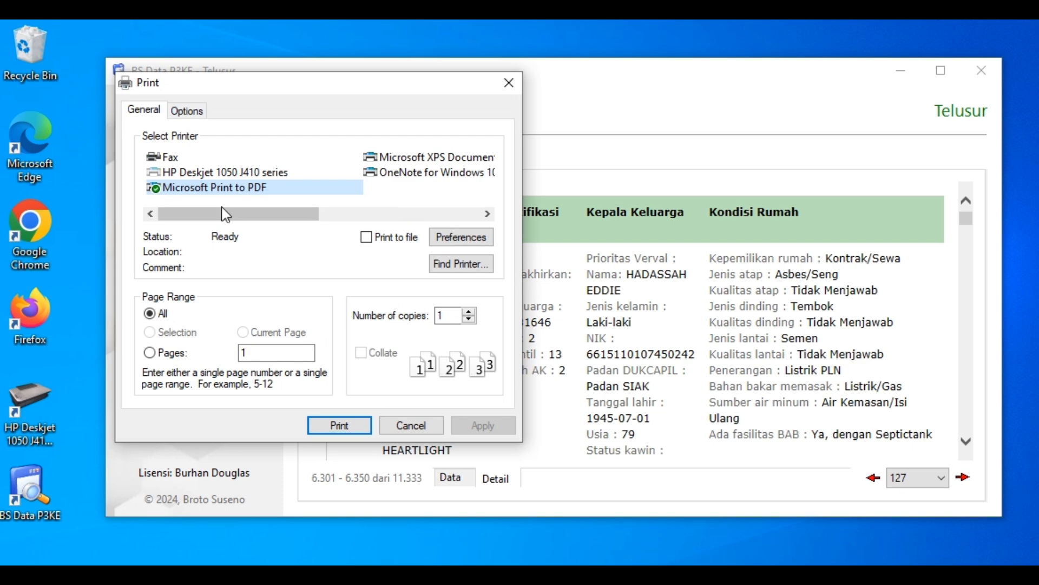
left_click(410, 431)
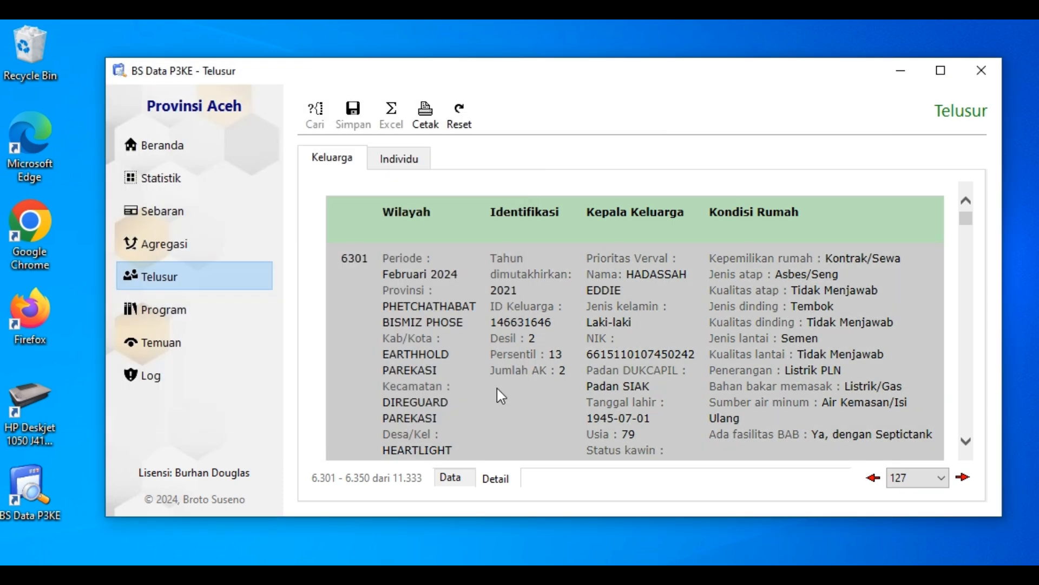
left_click(449, 477)
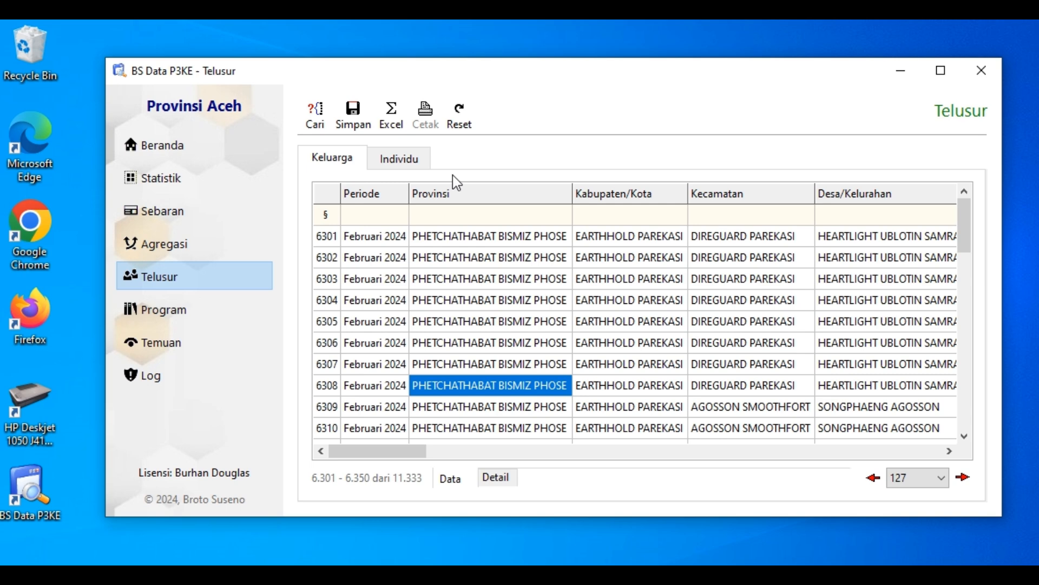
Reset the family search, confirming the reset, and slightly widen the Periode column
left_click(472, 453)
left_click_drag(460, 454, 348, 462)
left_click(459, 115)
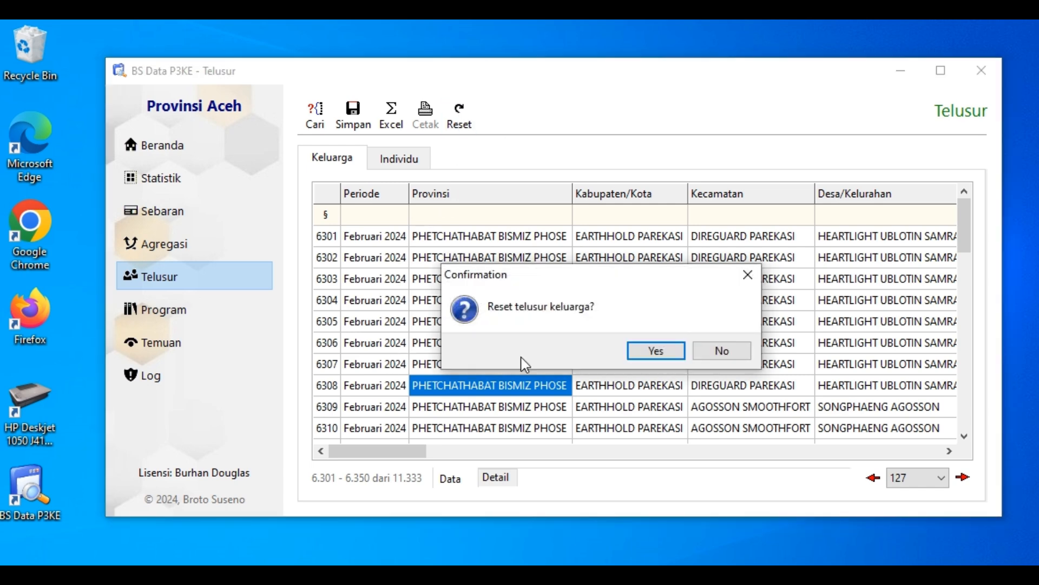
left_click(648, 348)
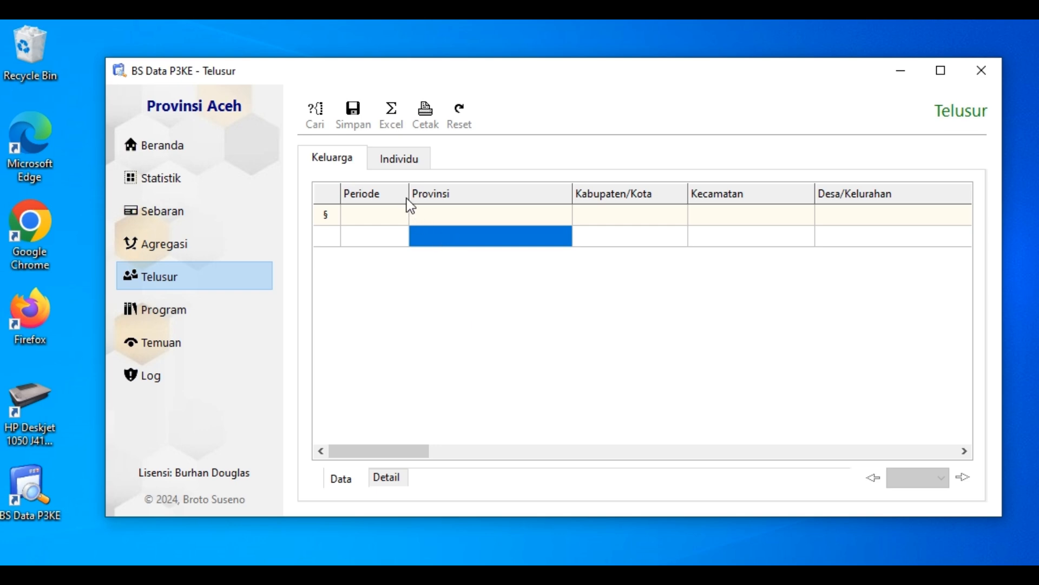
left_click_drag(409, 195, 415, 193)
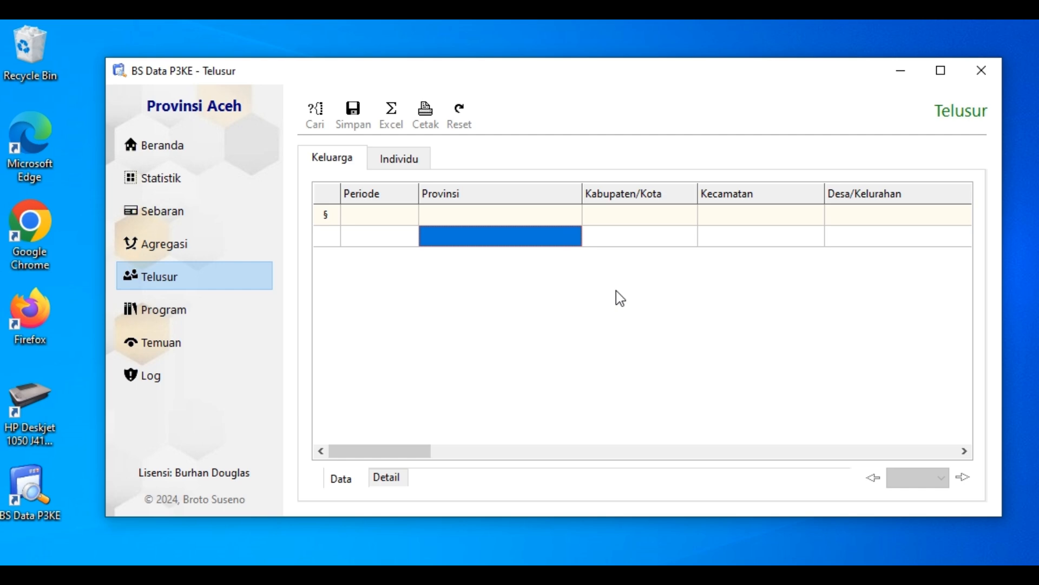
Try the Periode filter with Februari 2024 and Juni 2023, and clear it back to blank
left_click(382, 206)
left_click(413, 217)
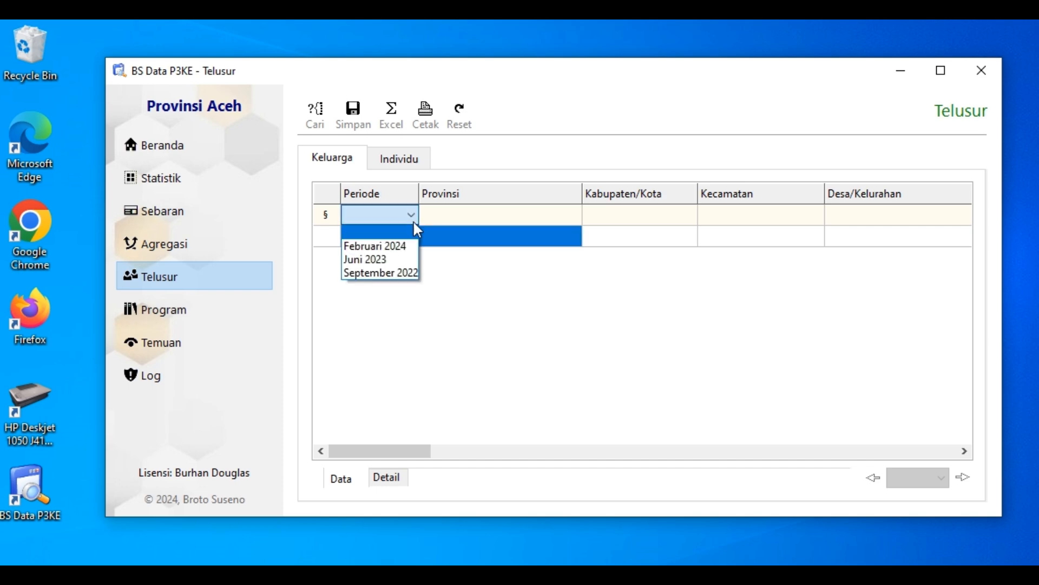
left_click(377, 250)
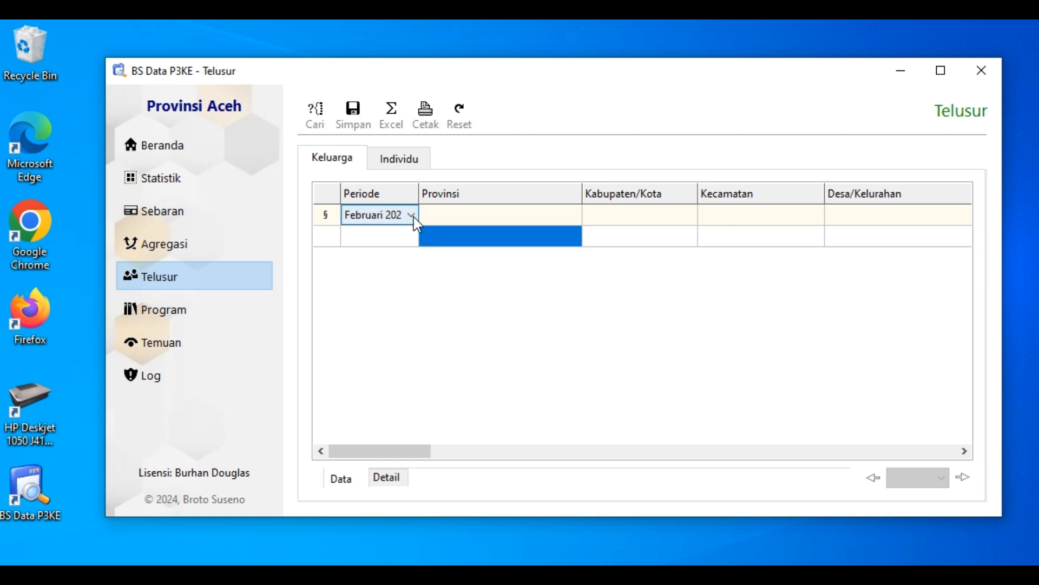
left_click(414, 216)
left_click(394, 260)
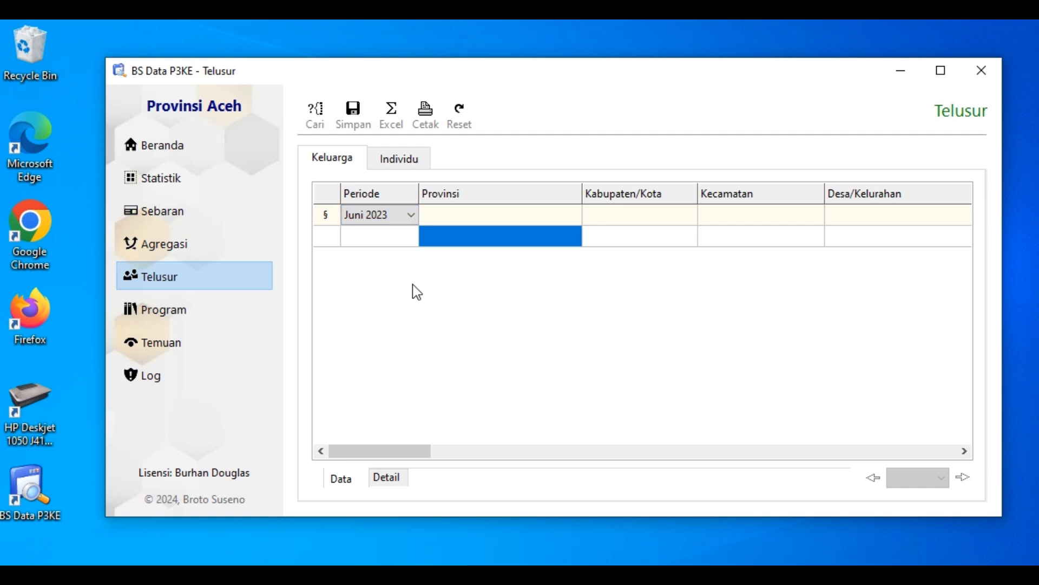
left_click(401, 215)
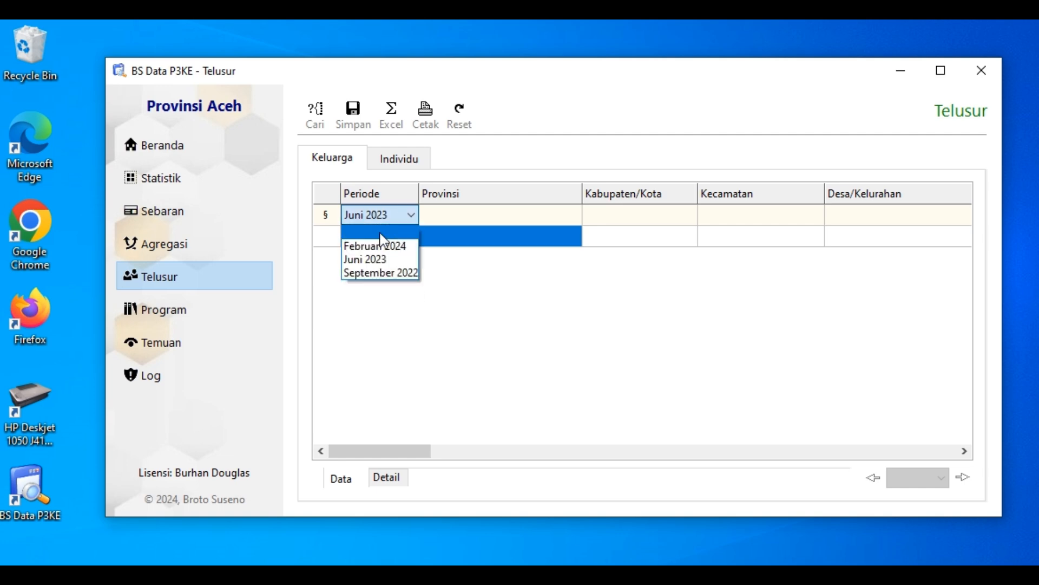
left_click(392, 234)
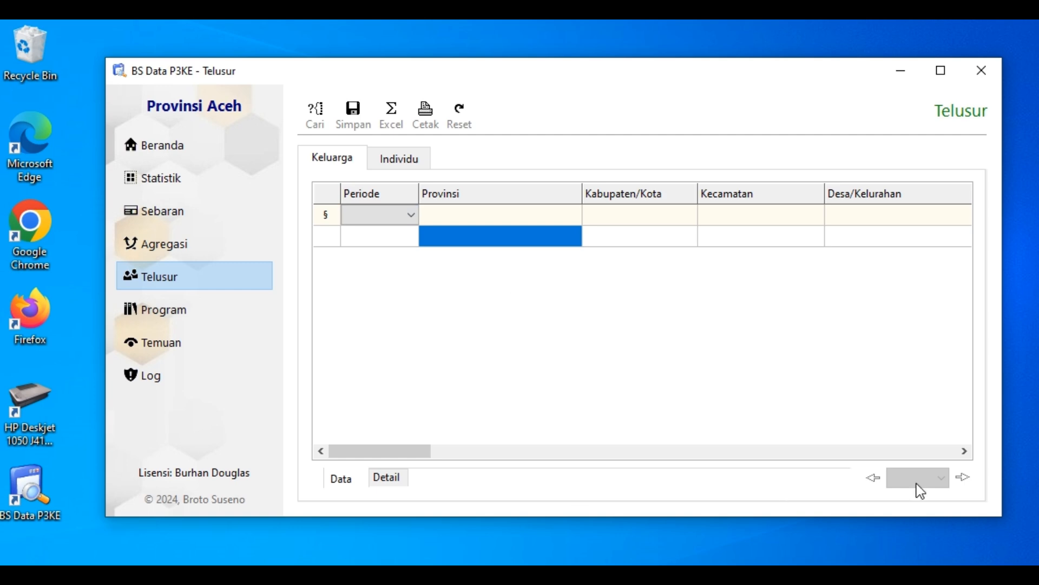
Try to set the Kabupaten/Kota, Kecamatan and Desa/Kelurahan filters without choosing a province
left_click(964, 452)
key("Right")
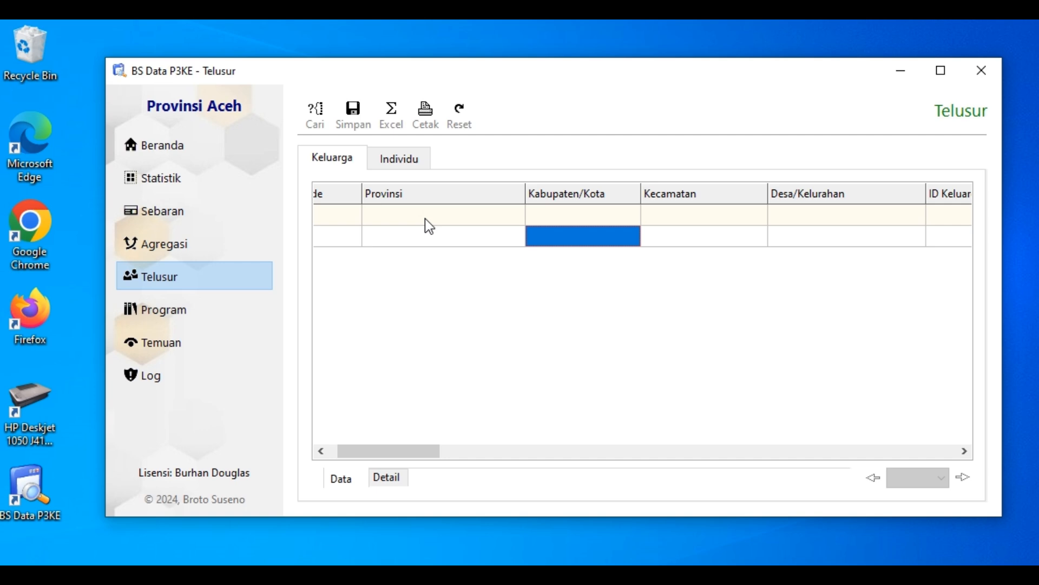
left_click(580, 198)
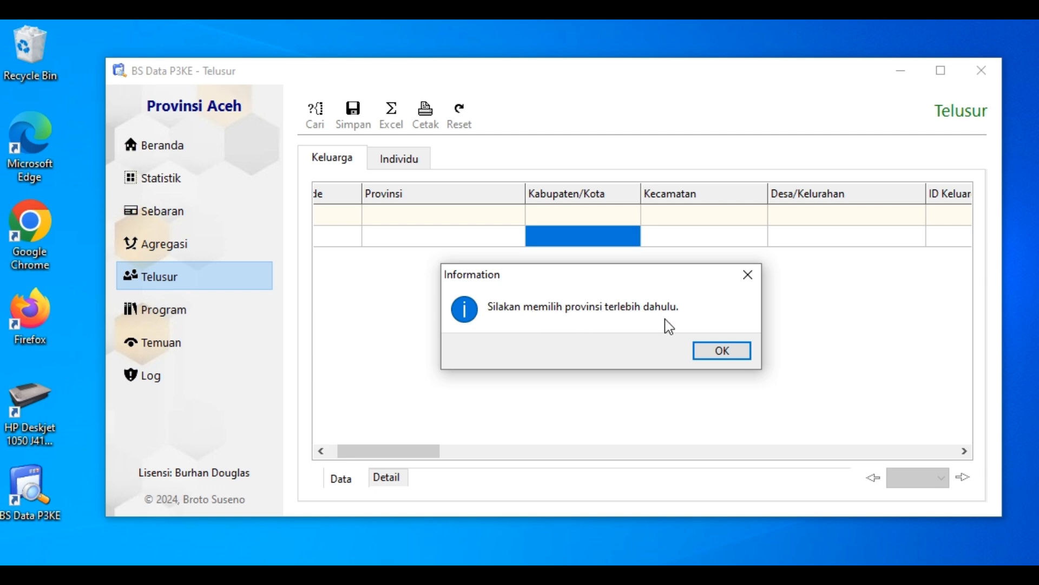
left_click(746, 355)
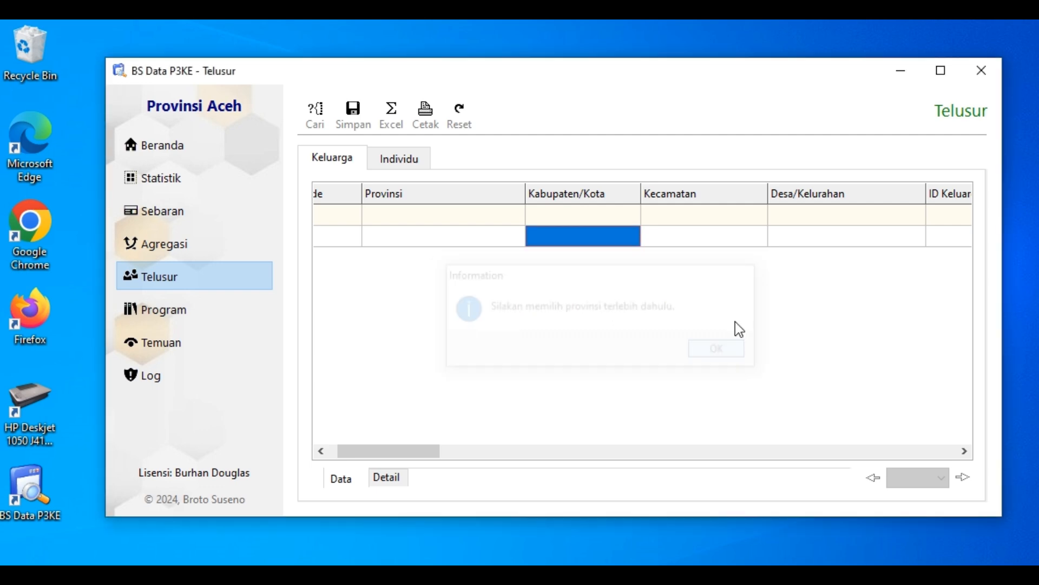
left_click(707, 197)
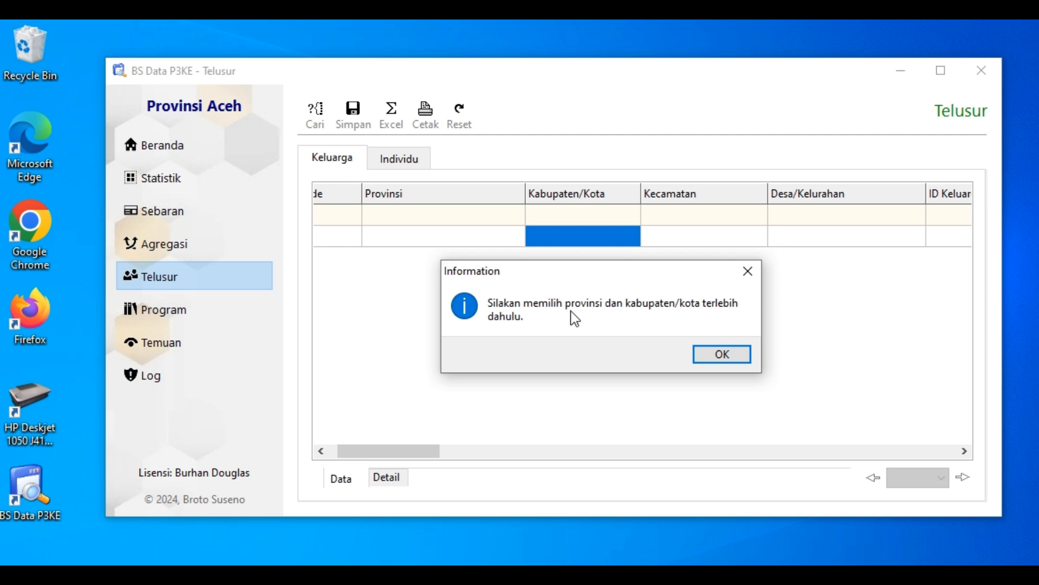
left_click(726, 355)
left_click(807, 219)
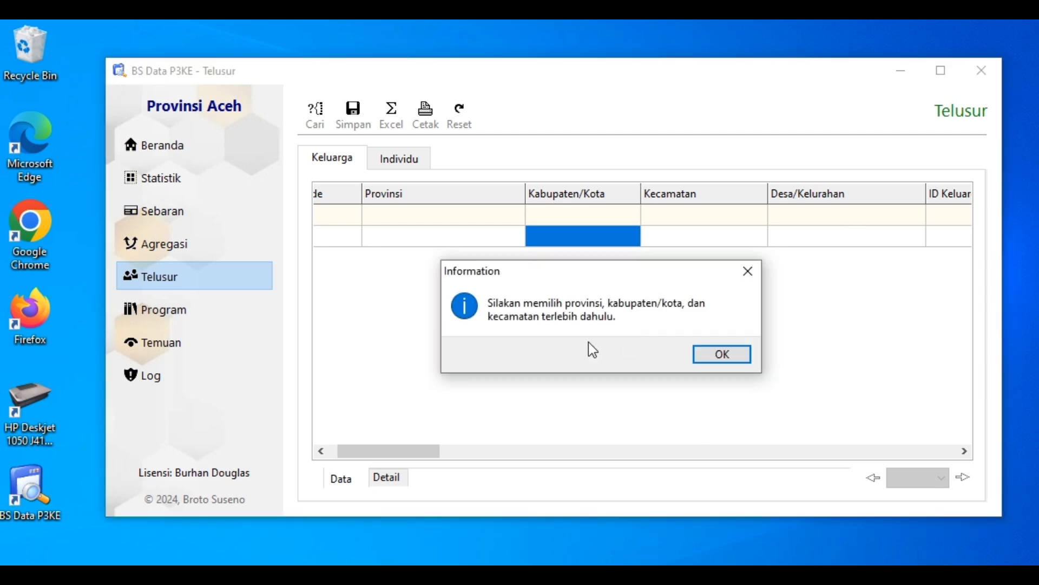
left_click(736, 355)
Look over the Keluarga filter columns up to Alamat and retry the Kecamatan filter with no province chosen
left_click(965, 451)
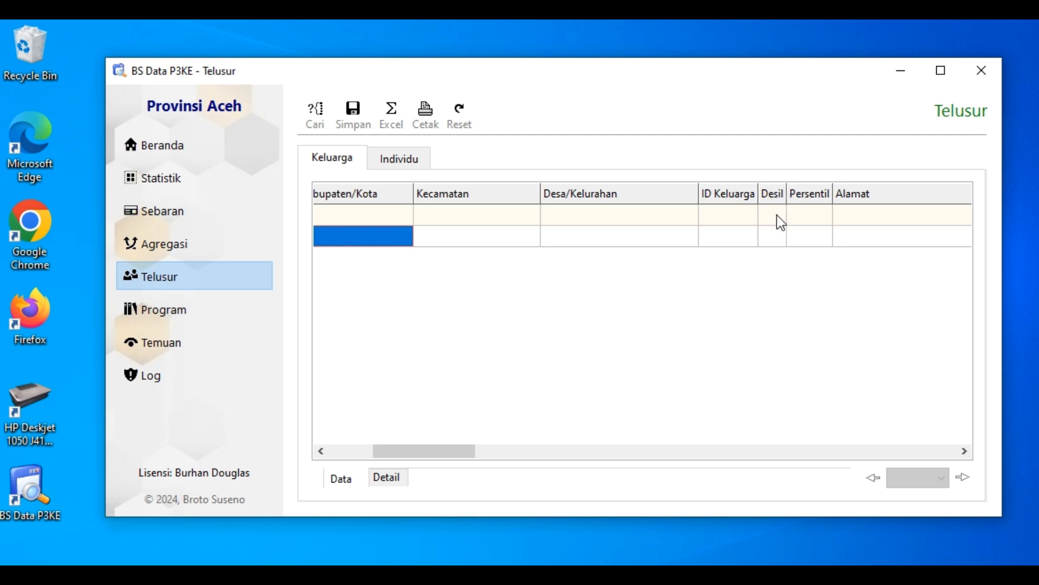
left_click(511, 241)
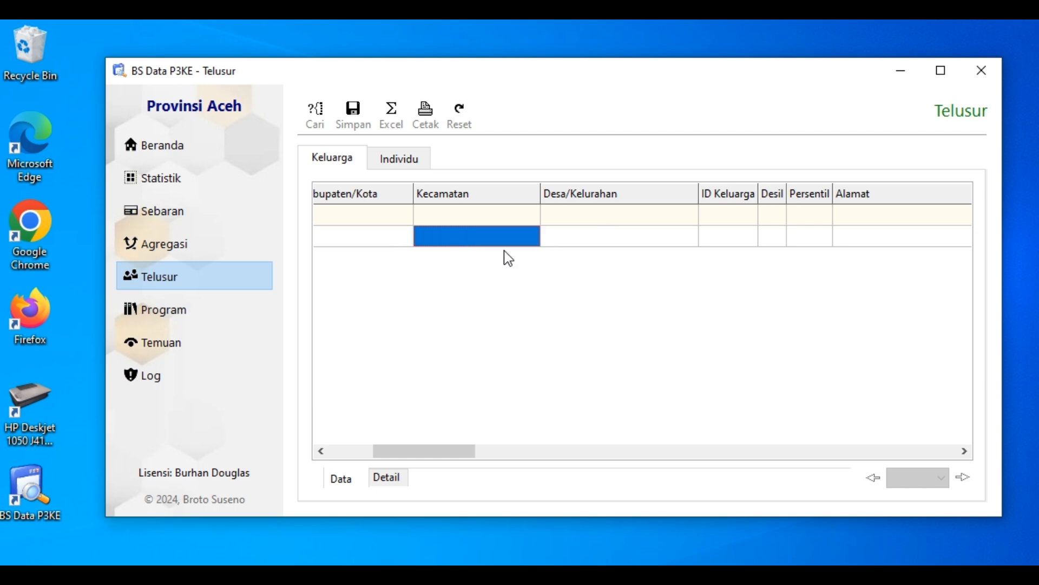
left_click(398, 165)
left_click(332, 158)
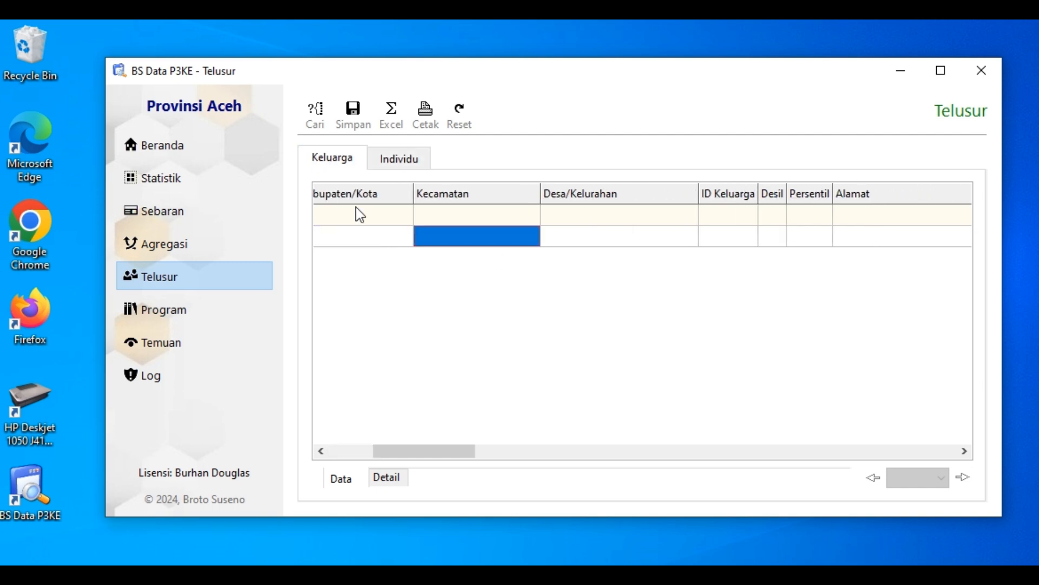
left_click(382, 232)
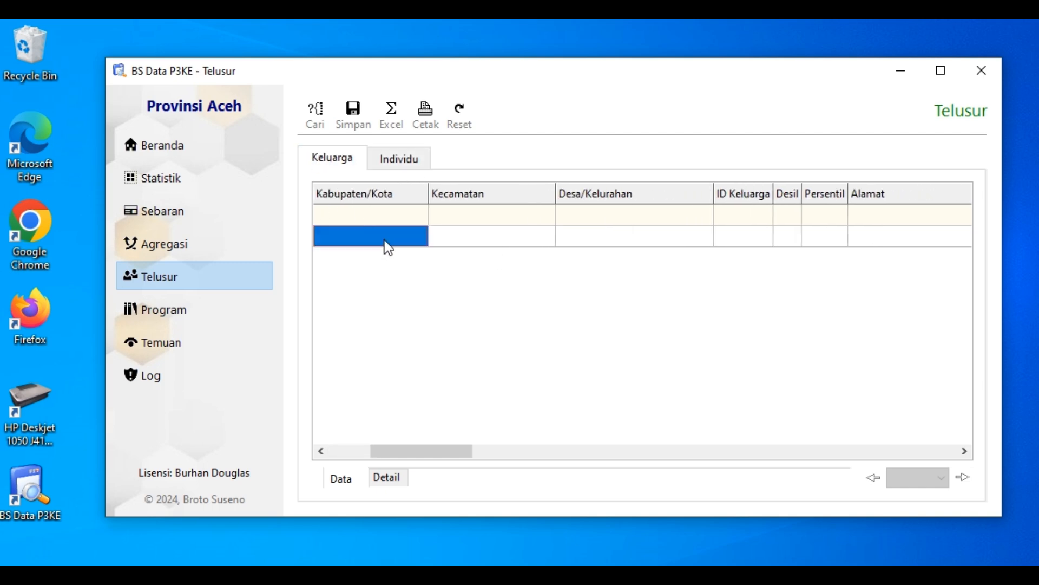
left_click(484, 212)
left_click(720, 357)
Widen the Desil column and filter the families by desil 1 and 2
left_click(787, 211)
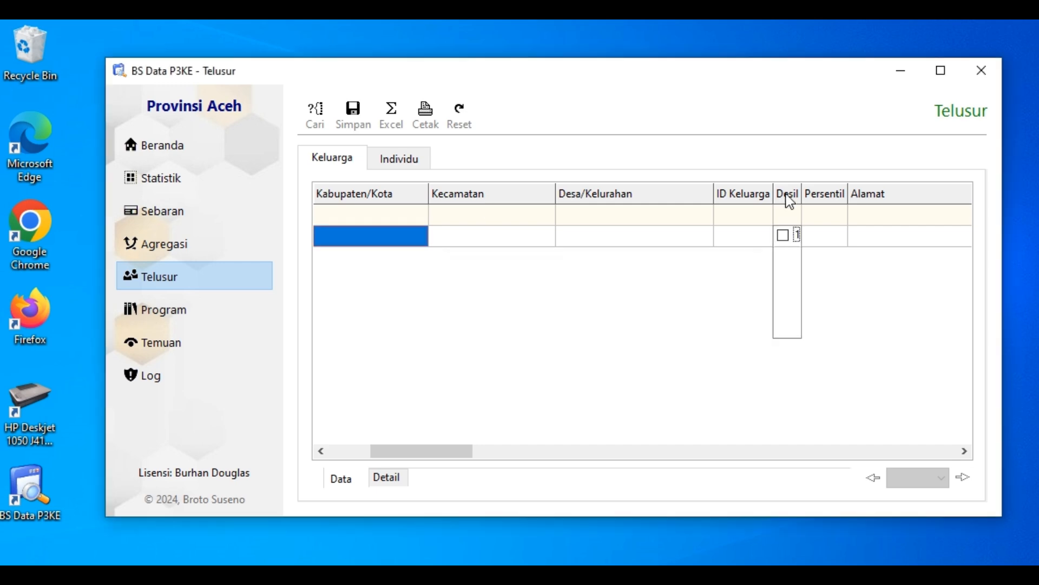
left_click_drag(806, 194, 824, 194)
left_click(799, 211)
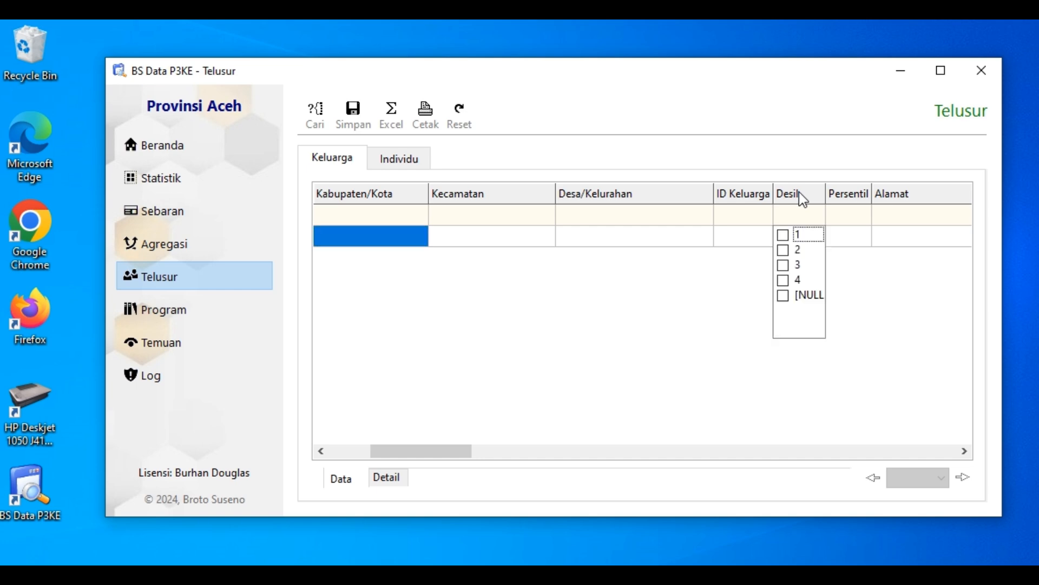
left_click(784, 250)
left_click(783, 235)
left_click(847, 274)
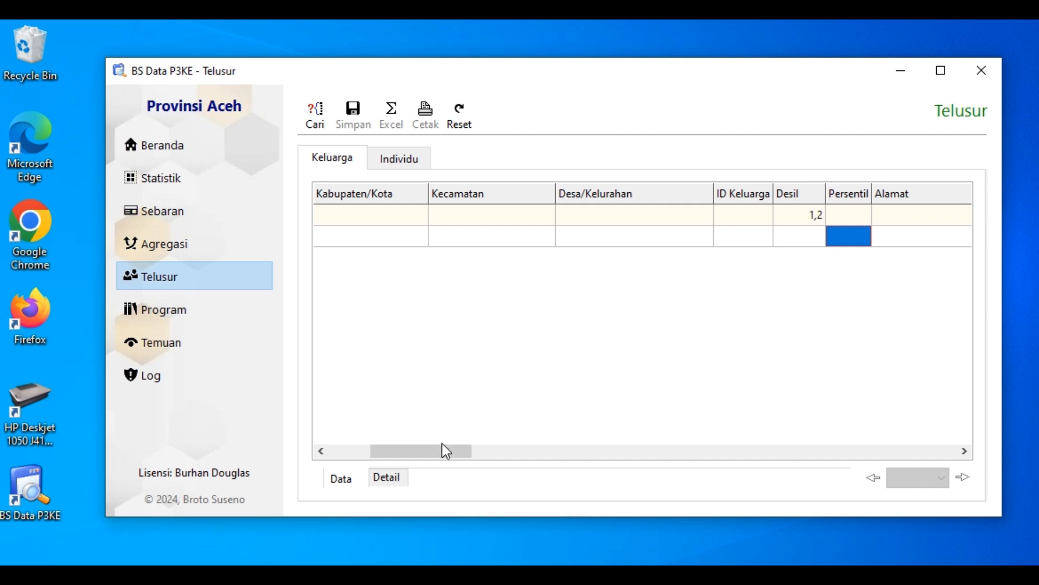
Recheck the options ticked in the Desil filter and widen the ID Keluarga column
left_click_drag(445, 450, 475, 451)
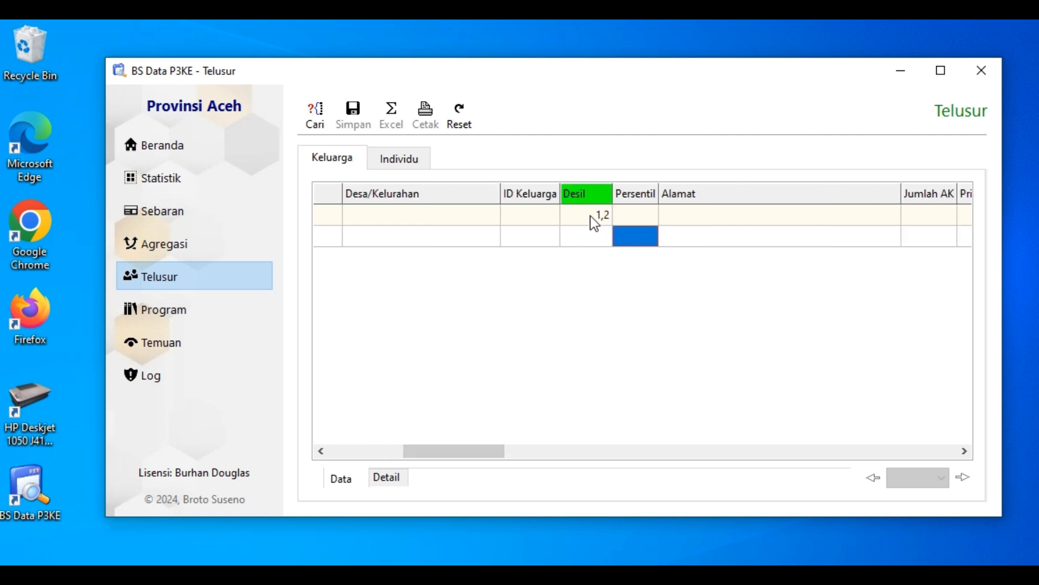
left_click(598, 214)
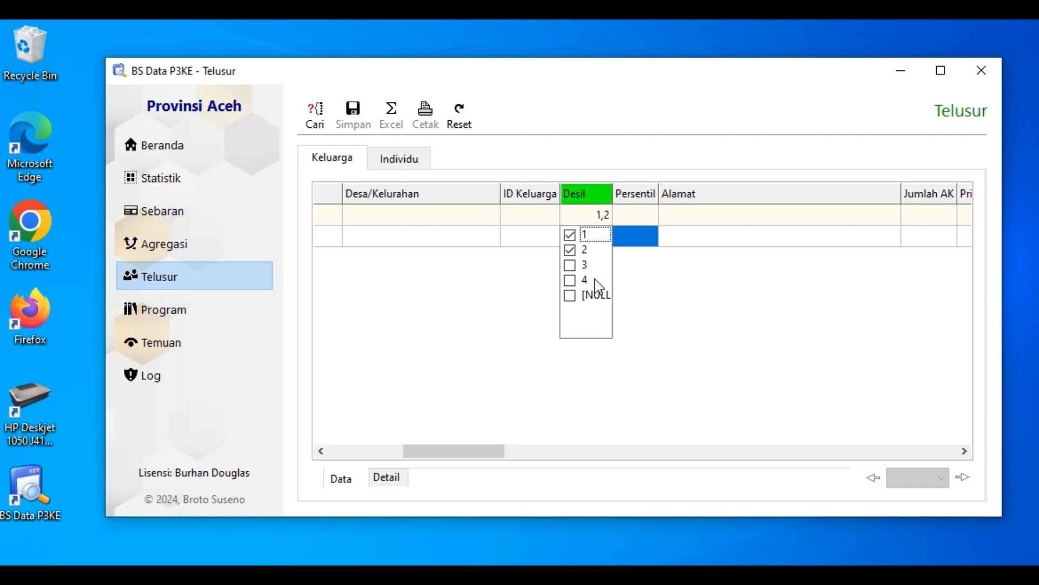
left_click(641, 307)
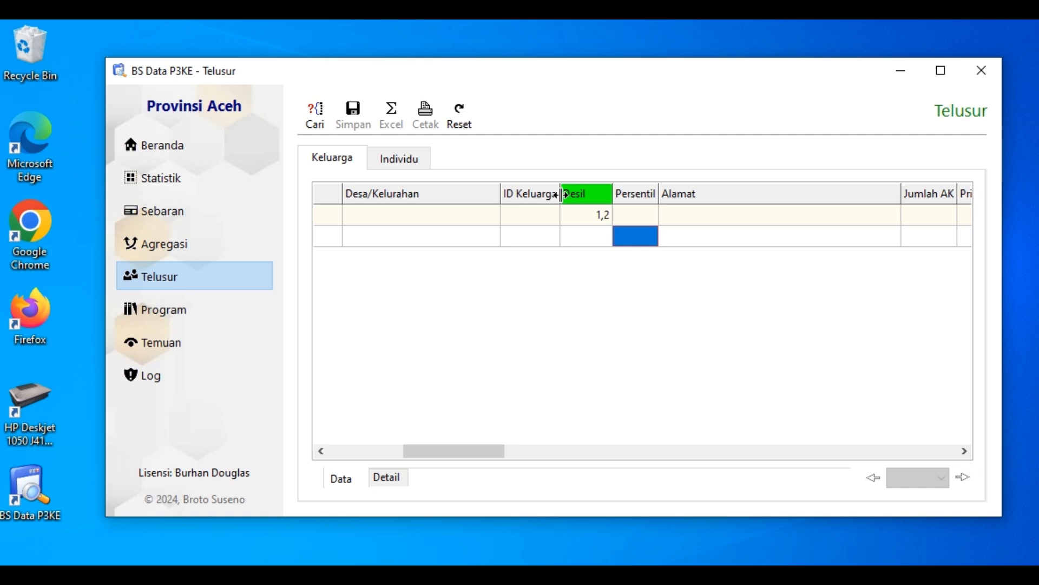
left_click_drag(563, 196, 598, 196)
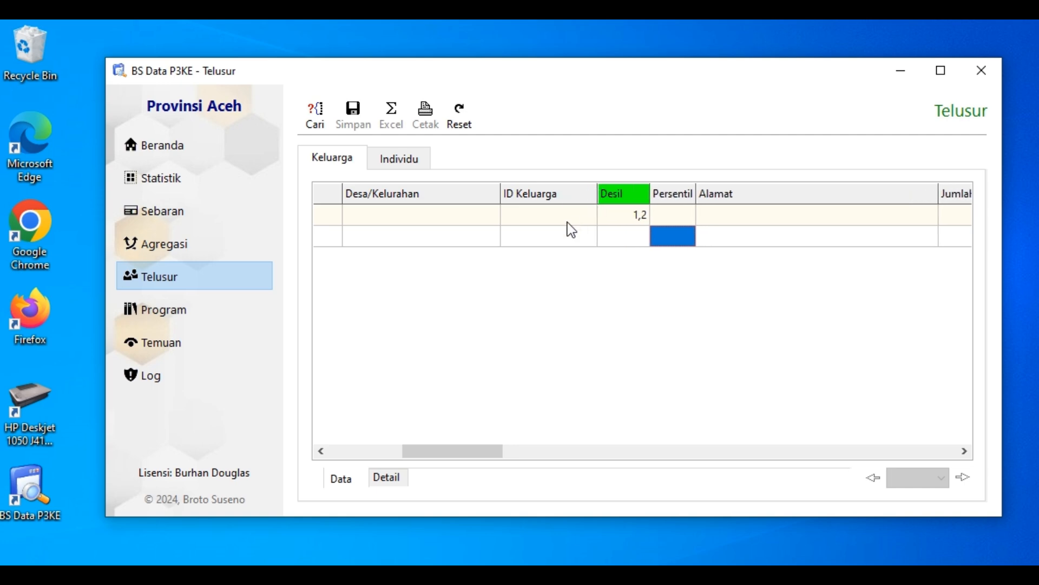
Try entering a partial family ID in the ID Keluarga filter and clear it
left_click(527, 214)
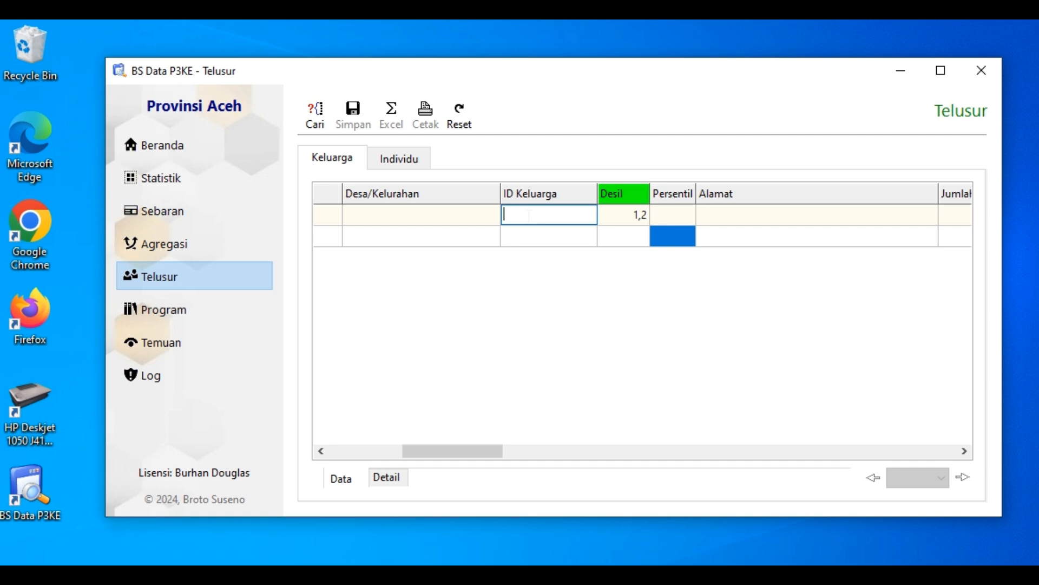
type("3874")
key("BackSpace")
key("BackSpace")
key("BackSpace")
key("BackSpace")
Try the Alamat filter with the text "nama dusun" and clear it
left_click(733, 213)
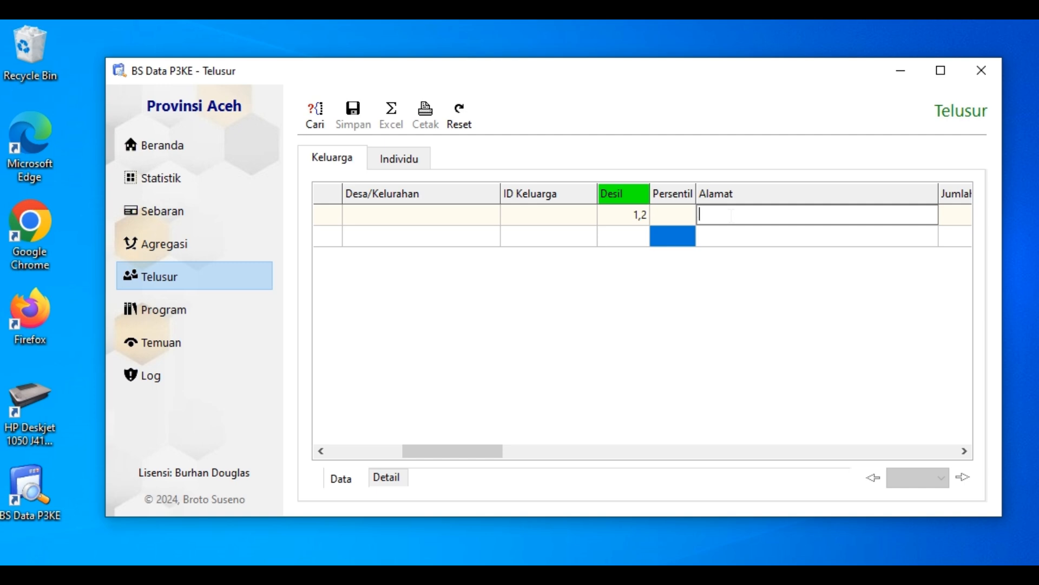
type("nama dusun")
key("ctrl+a")
key("BackSpace")
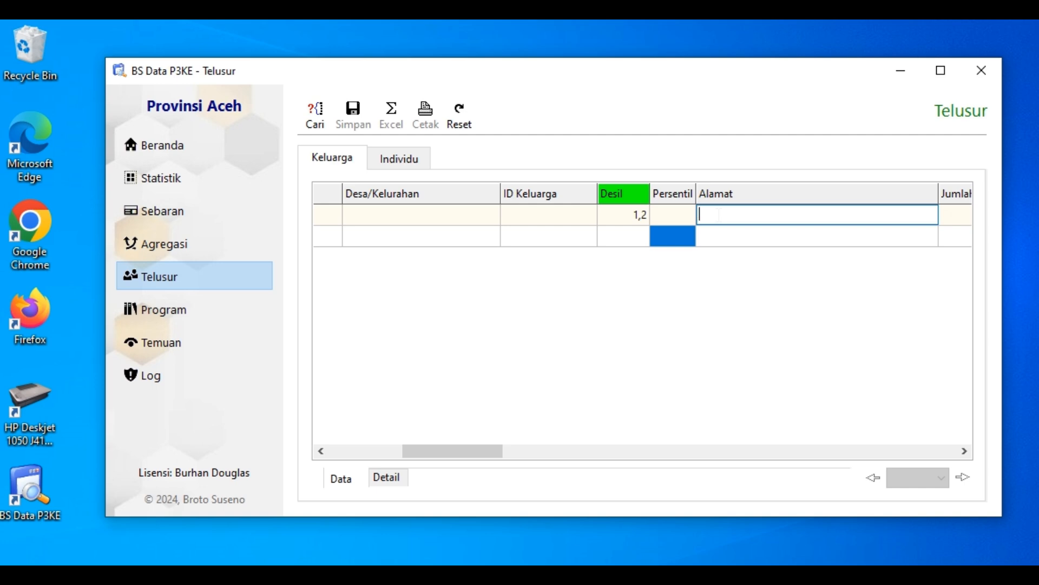
Try the Alamat filter with "bukit menoreh", shorten it to "menoreh", and empty the filter
type("bu")
type("kit menor")
type("enore")
type("h")
key("ctrl+shift+Right")
key("Delete")
key("End")
double_click(715, 215)
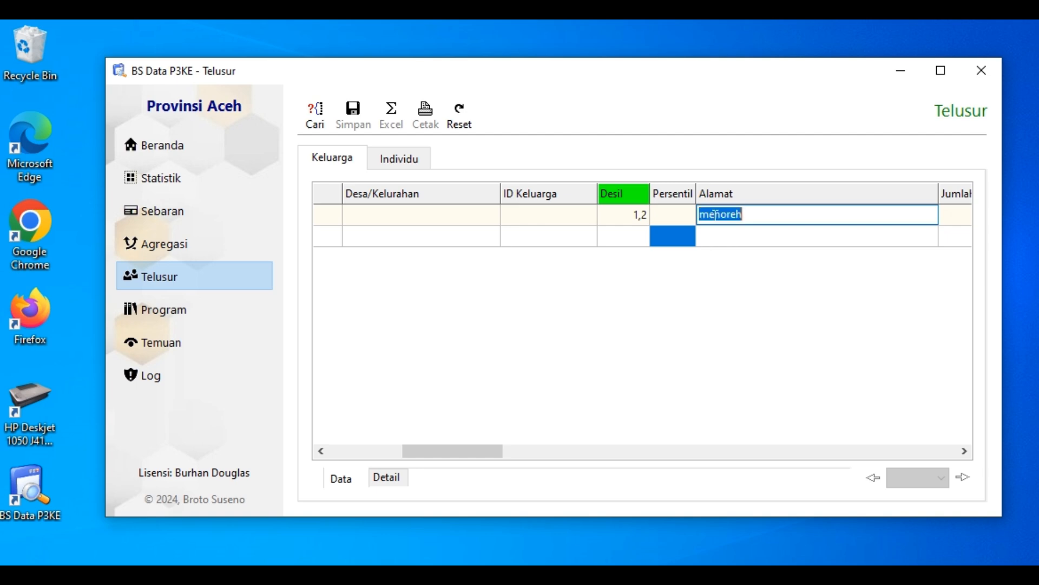
key("Delete")
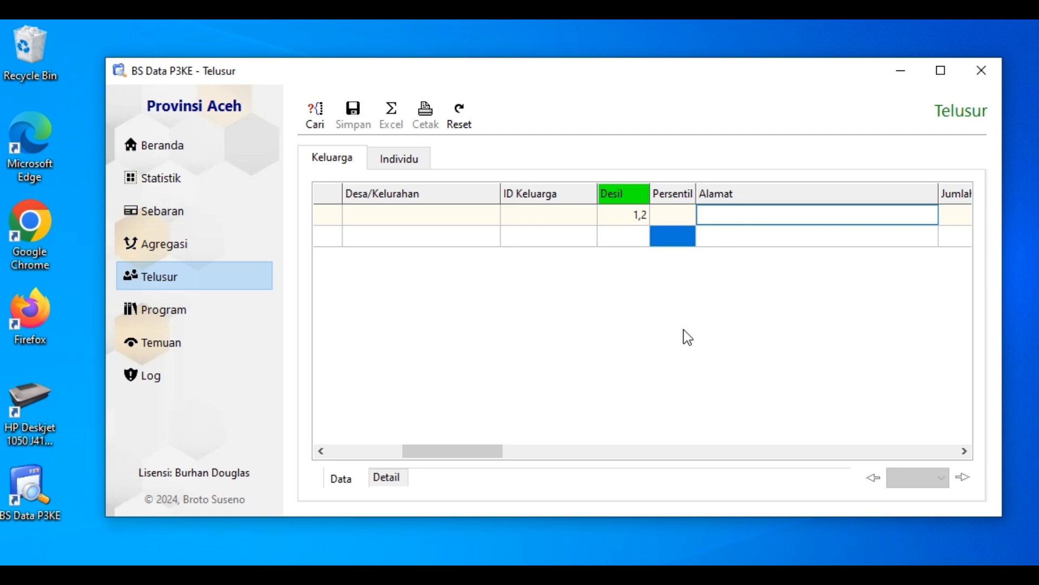
Look over the Keluarga filter columns from Alamat through KK Pendidikan, leaving the Alamat filter blank
left_click(964, 451)
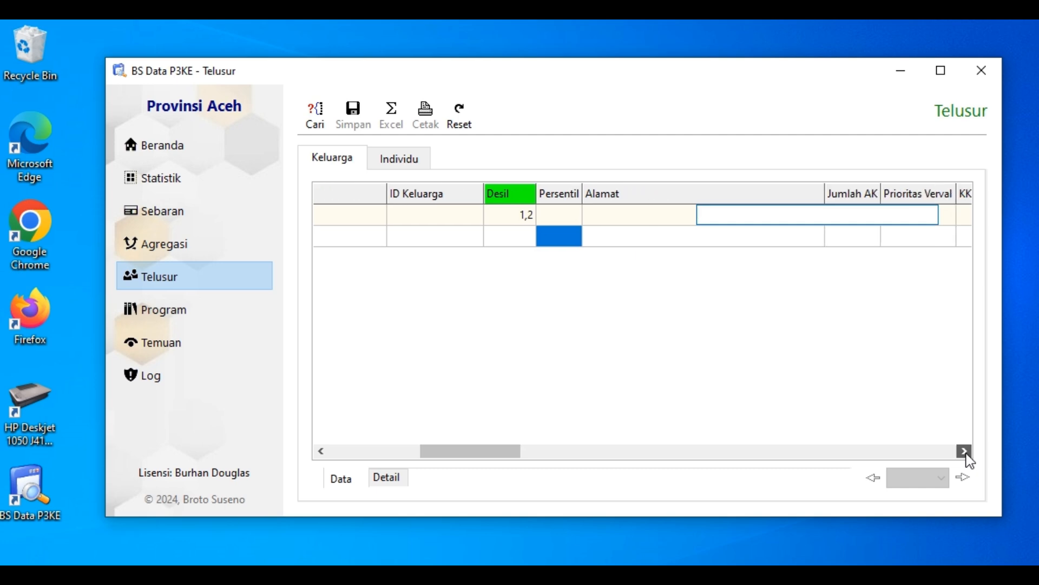
left_click(964, 451)
left_click(965, 451)
left_click(965, 451)
key("Return")
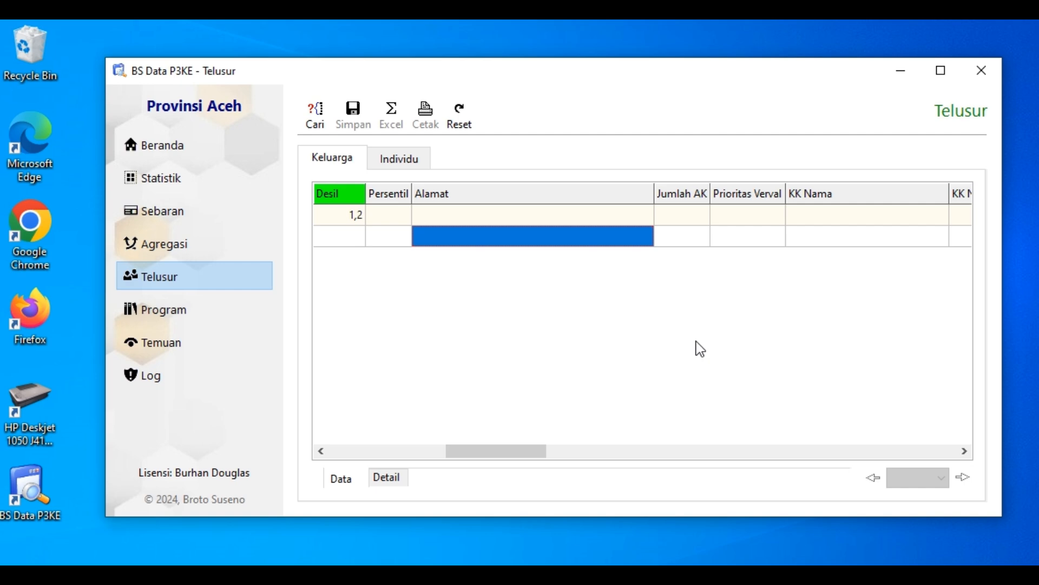
left_click(967, 451)
left_click(966, 451)
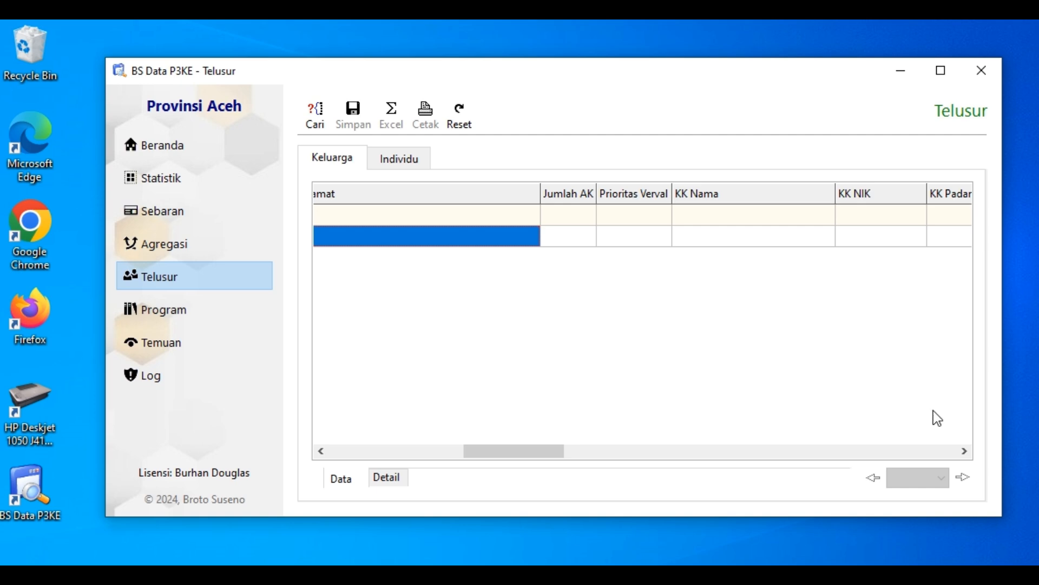
left_click(964, 450)
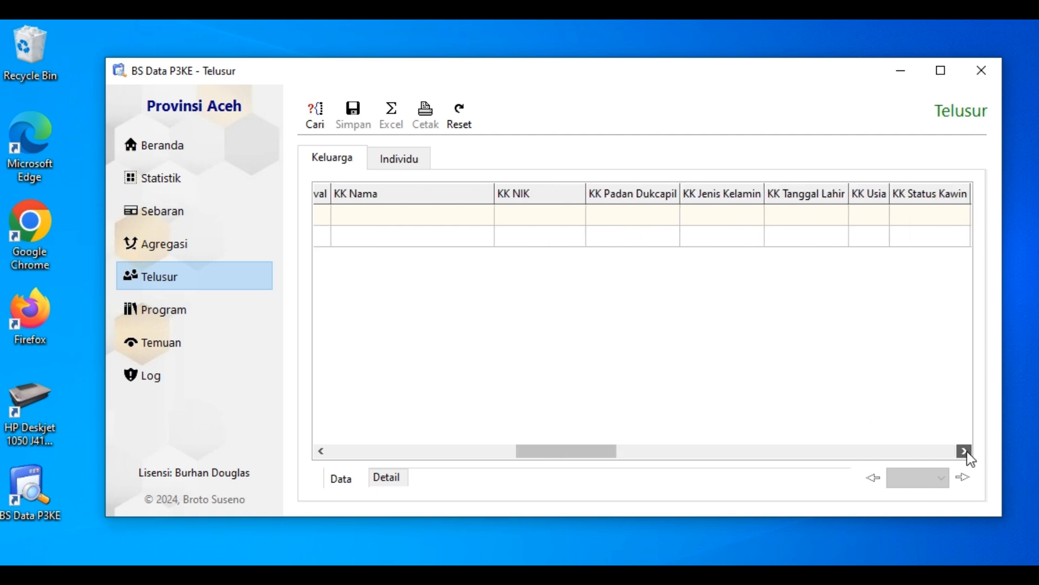
left_click(964, 450)
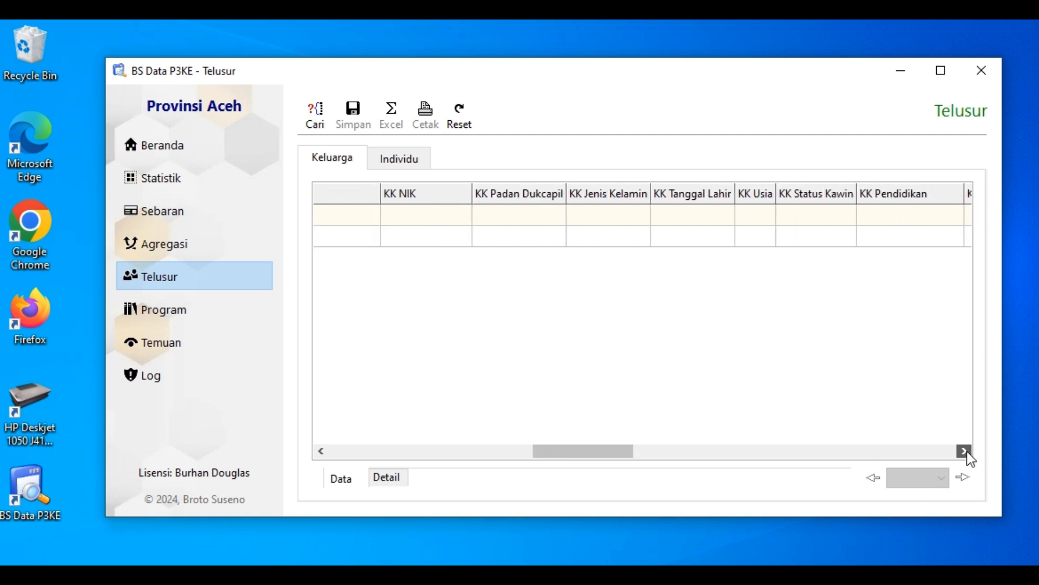
Try the KK Usia filter's Sama dengan option, and its Lebih kecil termasuk option with 40
left_click(758, 193)
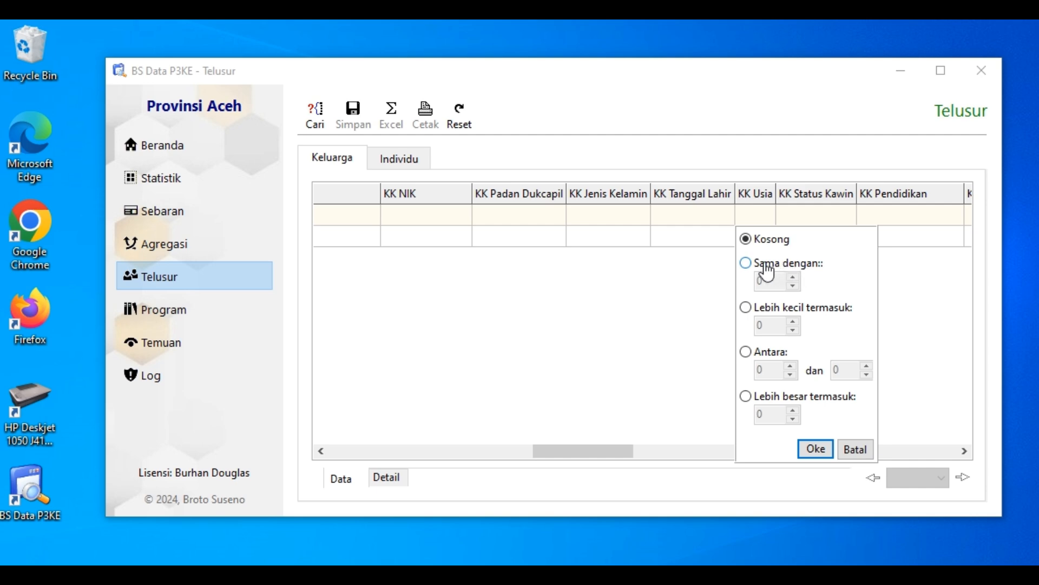
left_click(745, 264)
left_click(745, 308)
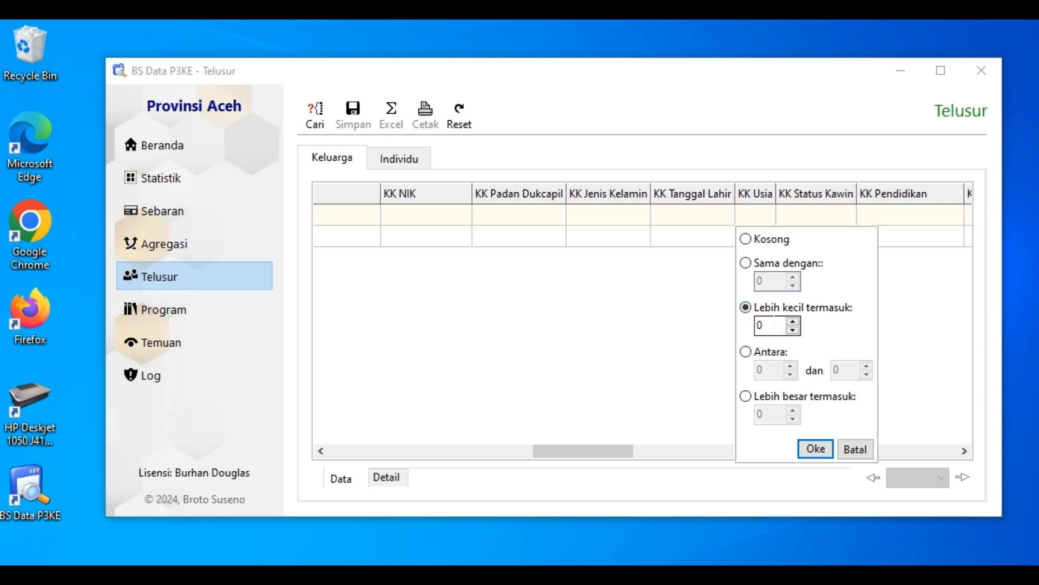
key("Tab")
type("40")
Try the Antara option of the KK Usia filter with the range 15 to 59
left_click(747, 353)
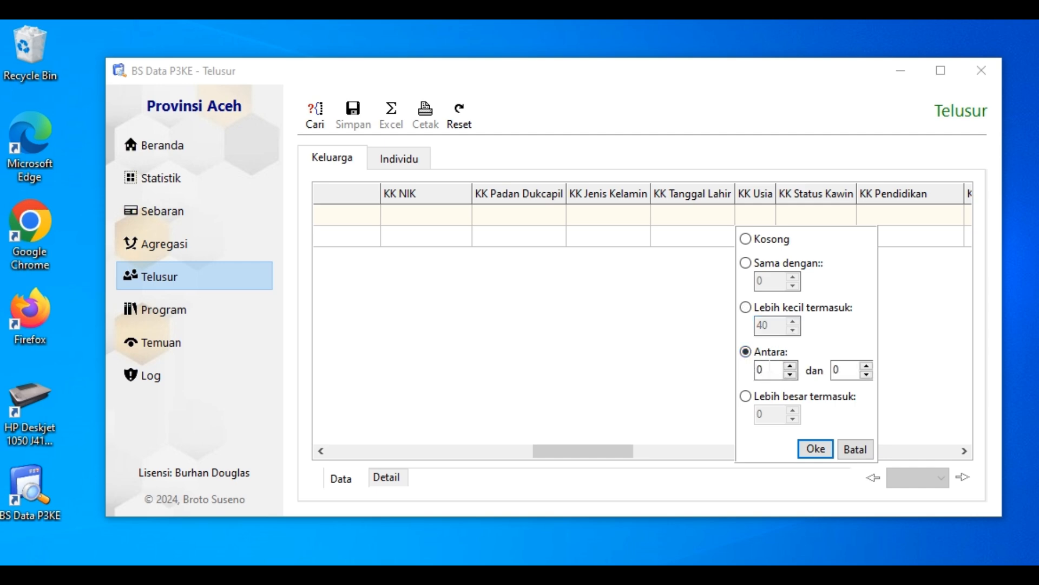
left_click(763, 369)
double_click(760, 369)
type("15")
key("Tab")
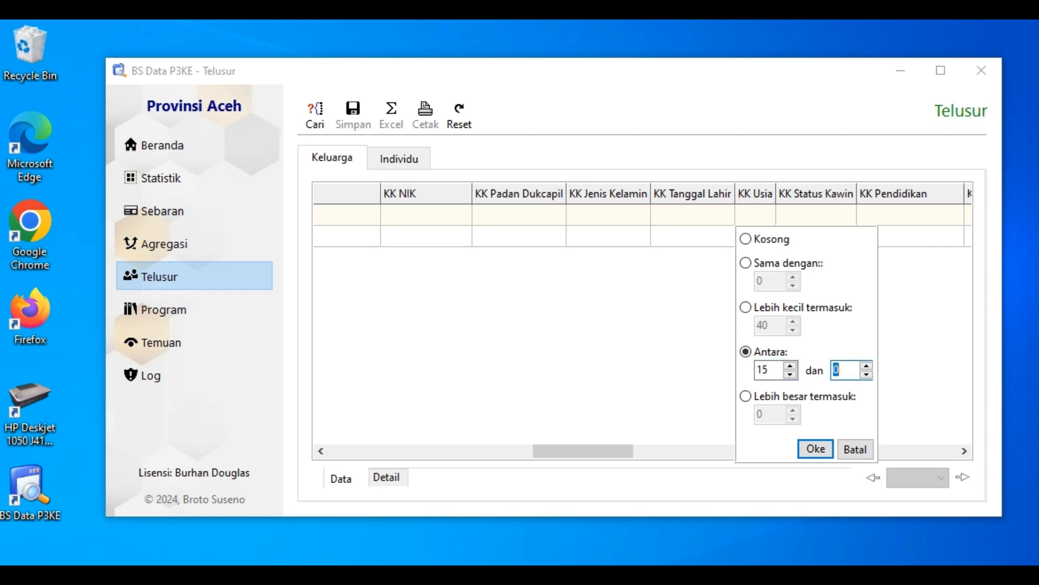
type("59")
Try the Lebih besar termasuk option with 60 and cancel the KK Usia filter
left_click(745, 397)
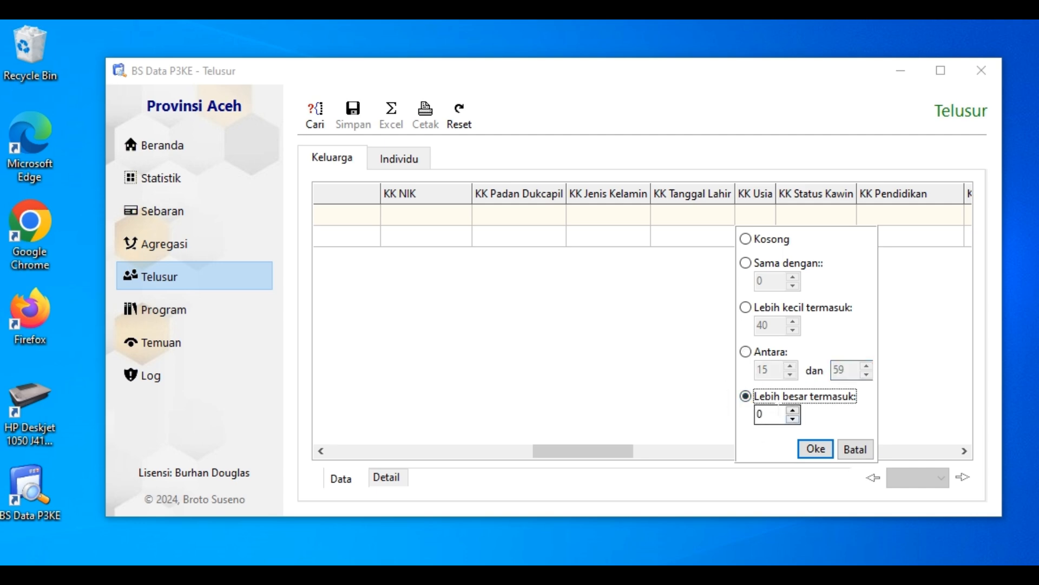
key("Tab")
type("60")
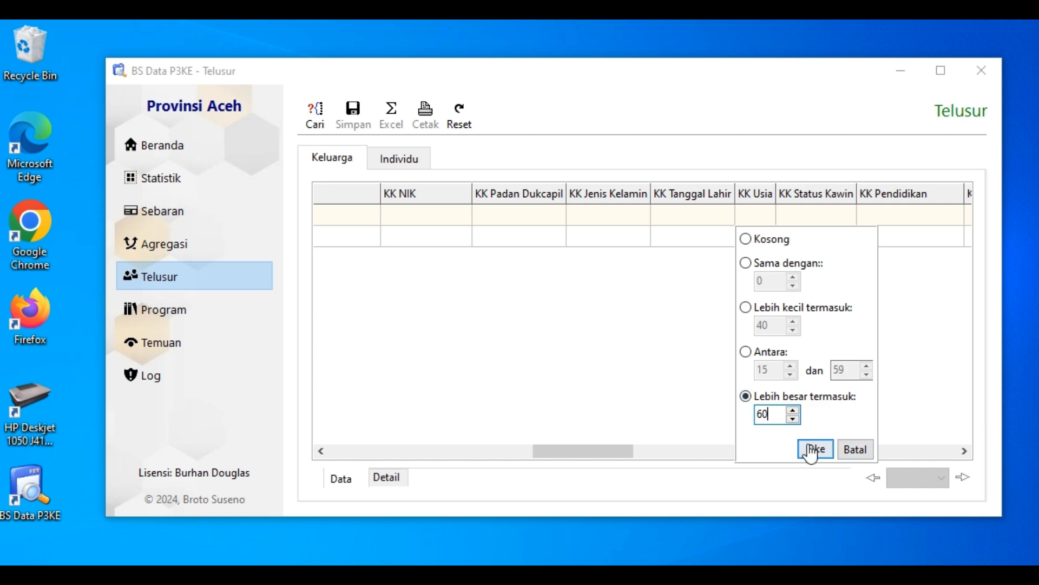
left_click(858, 455)
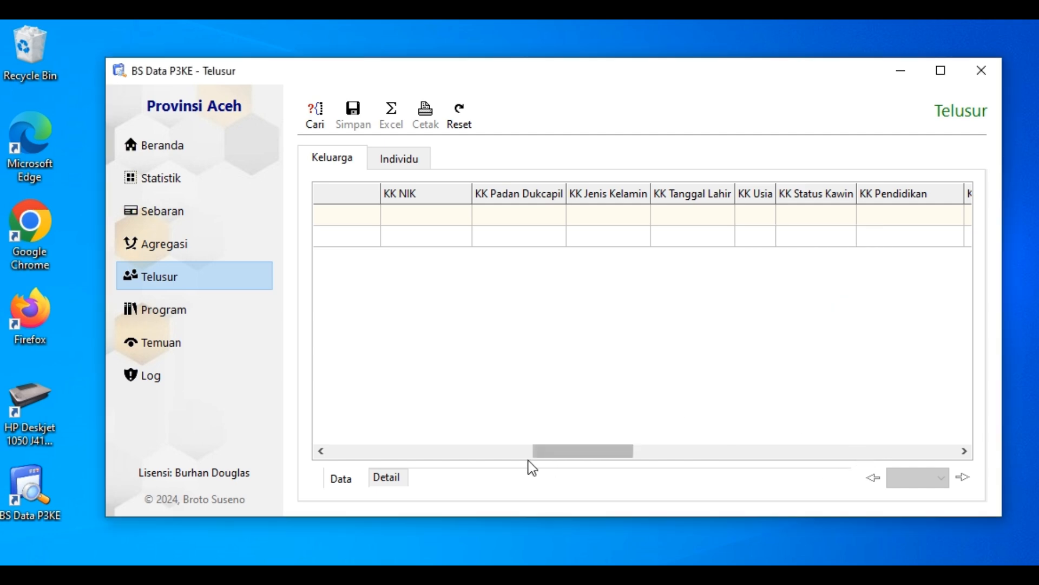
Look over the Keluarga filter columns again, from Periode through KK Pendidikan
left_click(493, 456)
left_click_drag(493, 456, 401, 453)
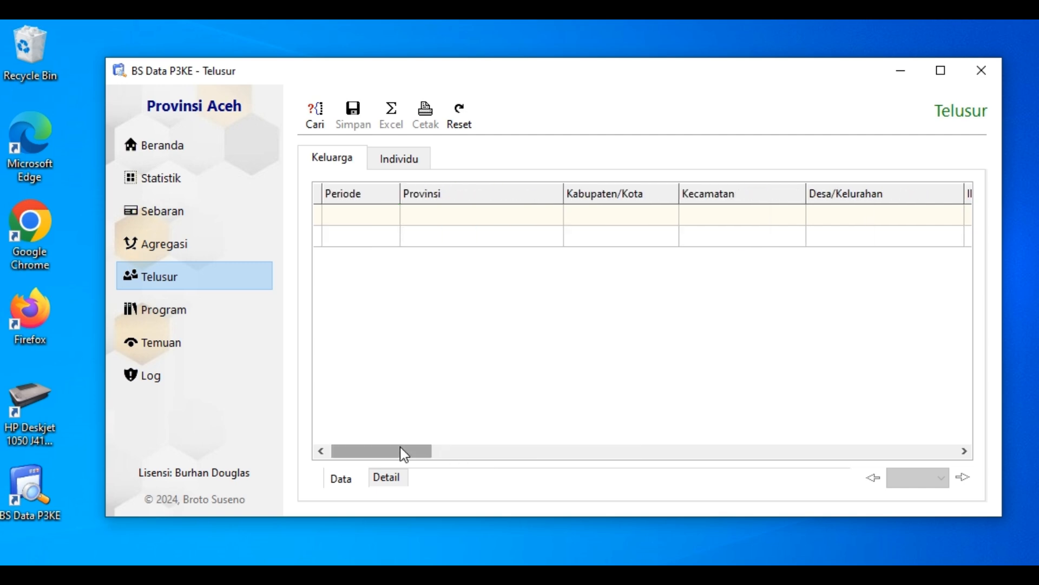
left_click(964, 451)
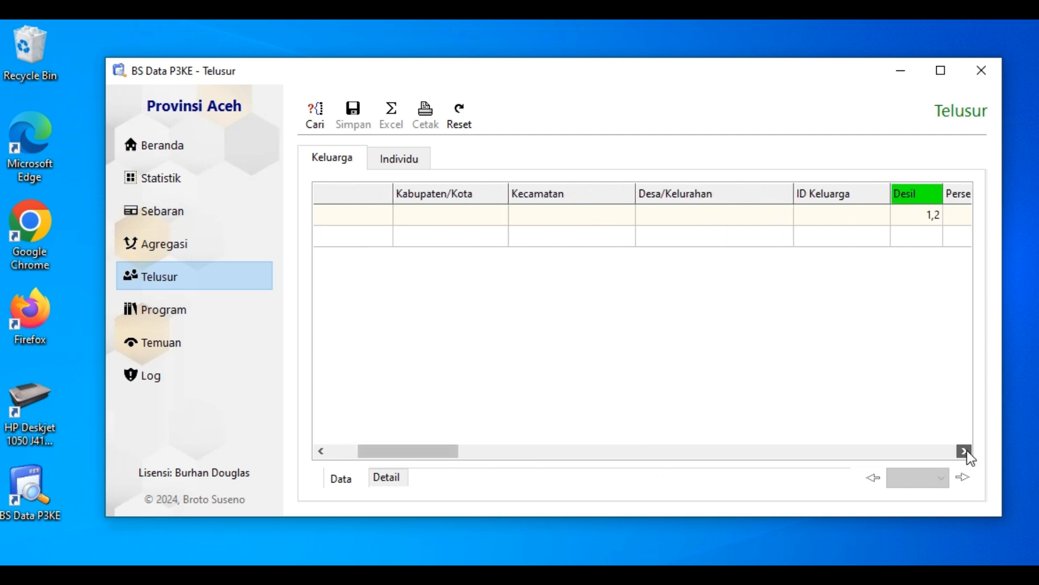
left_click(964, 451)
left_click(964, 451)
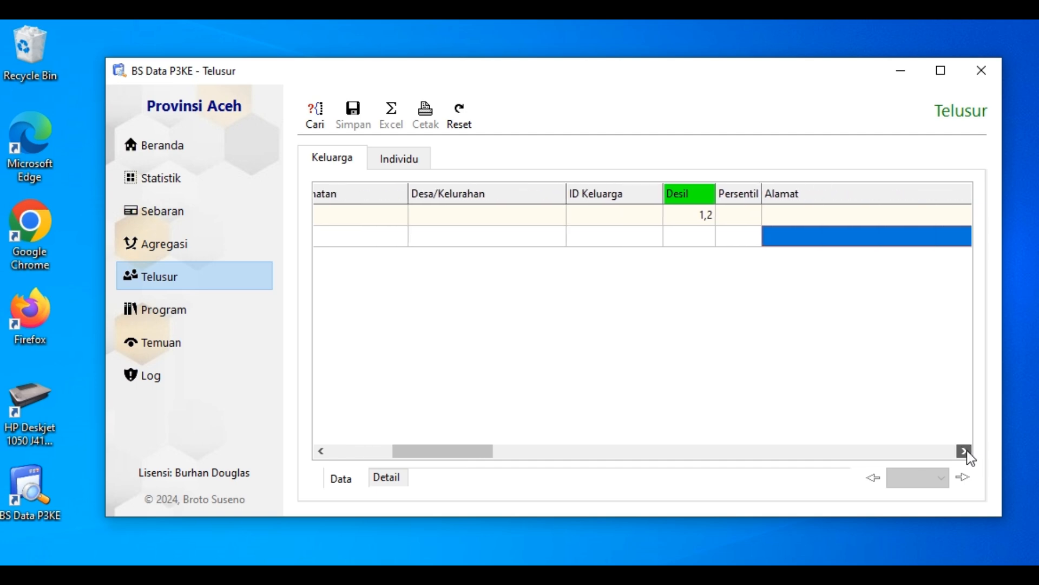
left_click(964, 451)
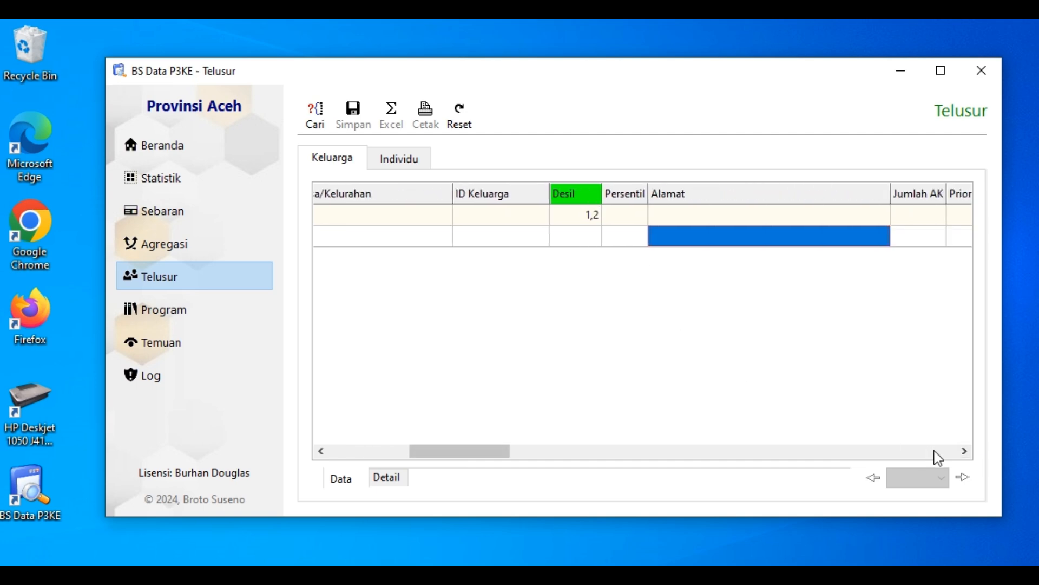
left_click(964, 451)
left_click(964, 450)
left_click(964, 451)
left_click(964, 451)
left_click(964, 451)
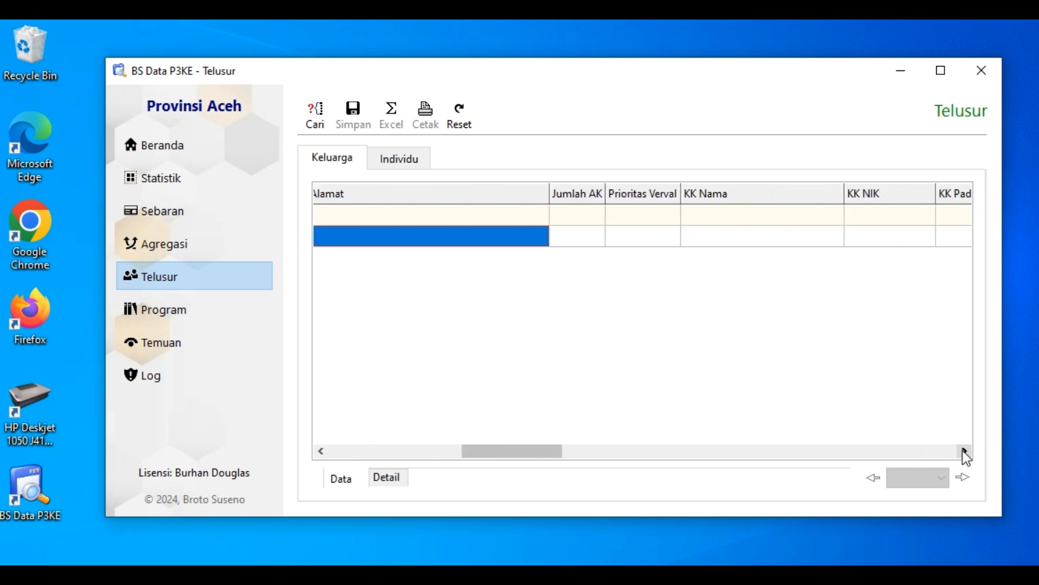
left_click(964, 451)
left_click(964, 451)
left_click(964, 451)
left_click(964, 450)
left_click(965, 451)
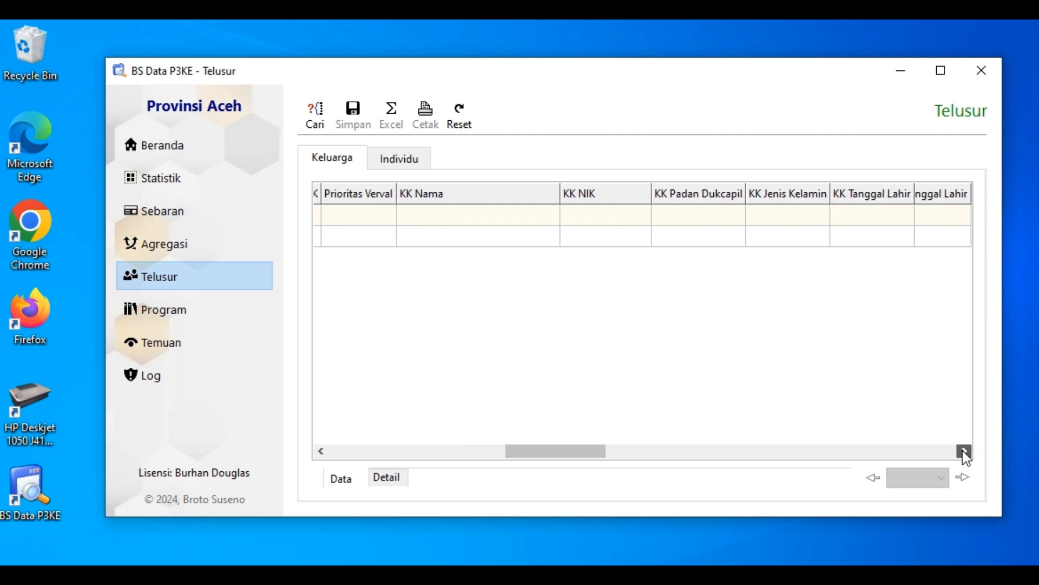
left_click(964, 451)
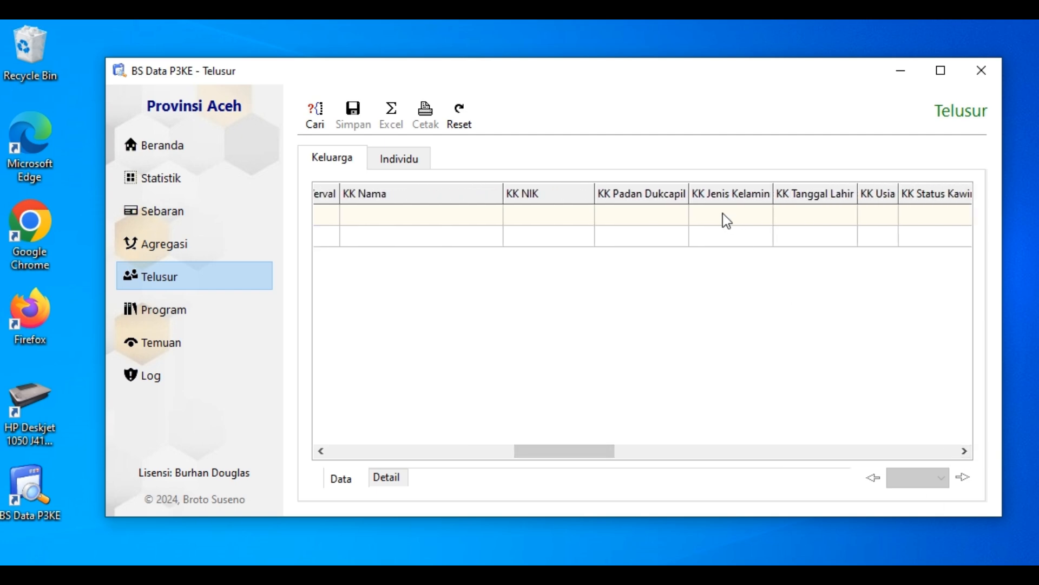
left_click(964, 451)
left_click(964, 451)
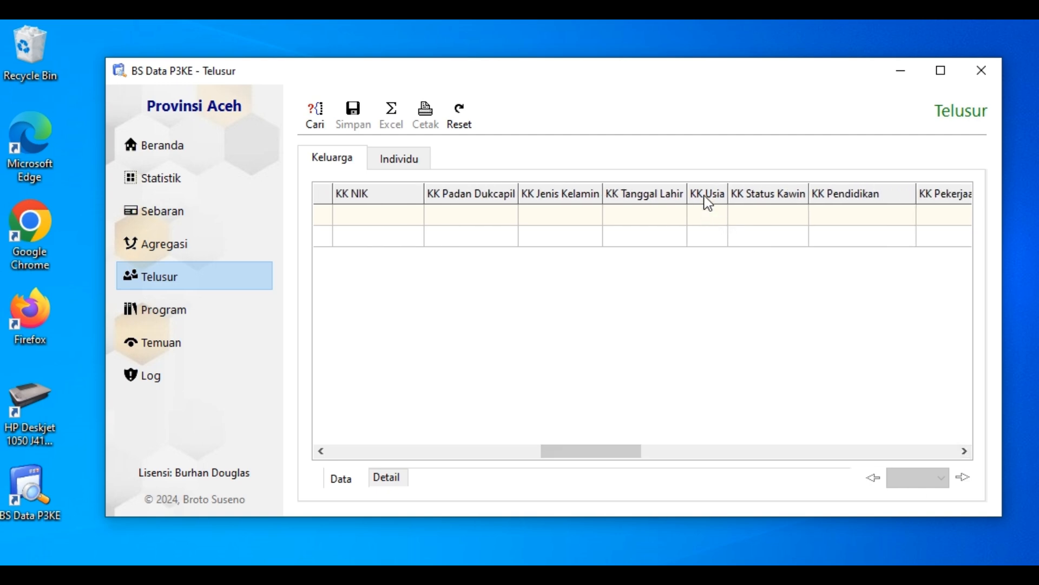
Filter KK Usia with the Antara option for ages 15 to 59
left_click(705, 211)
left_click(698, 351)
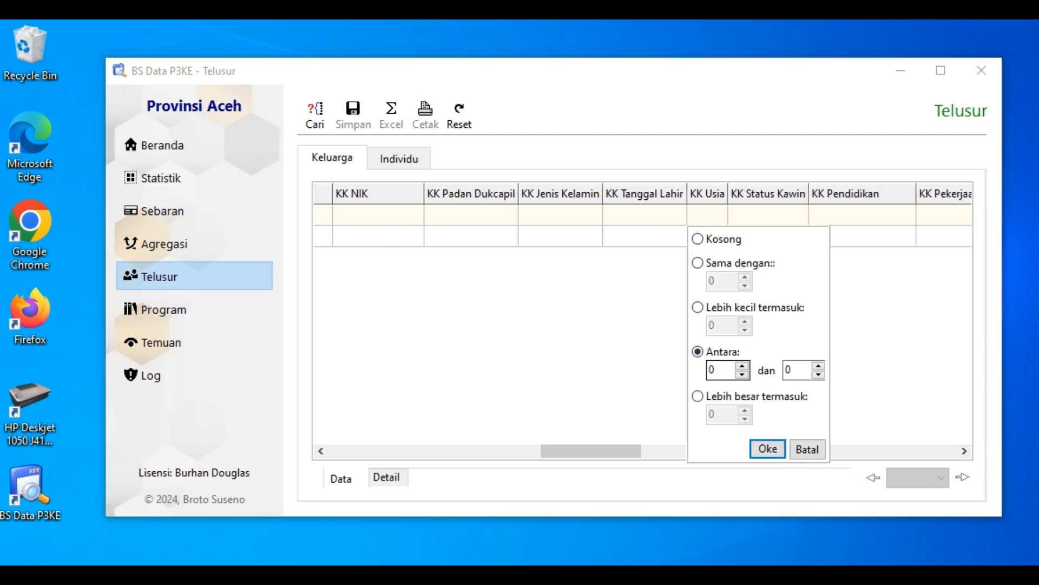
left_click(714, 370)
type("15")
key("Tab")
type("59")
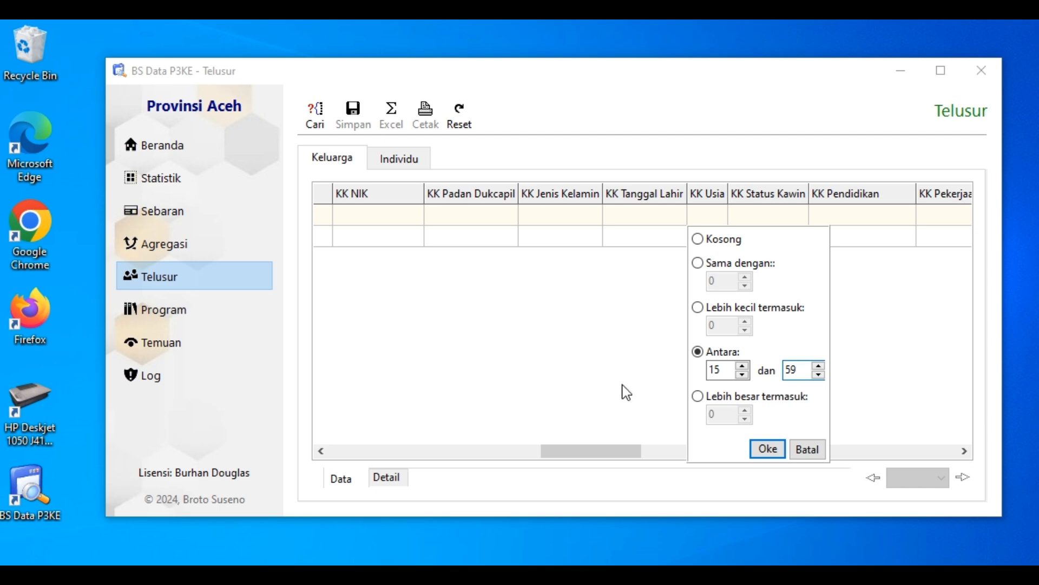
left_click(766, 451)
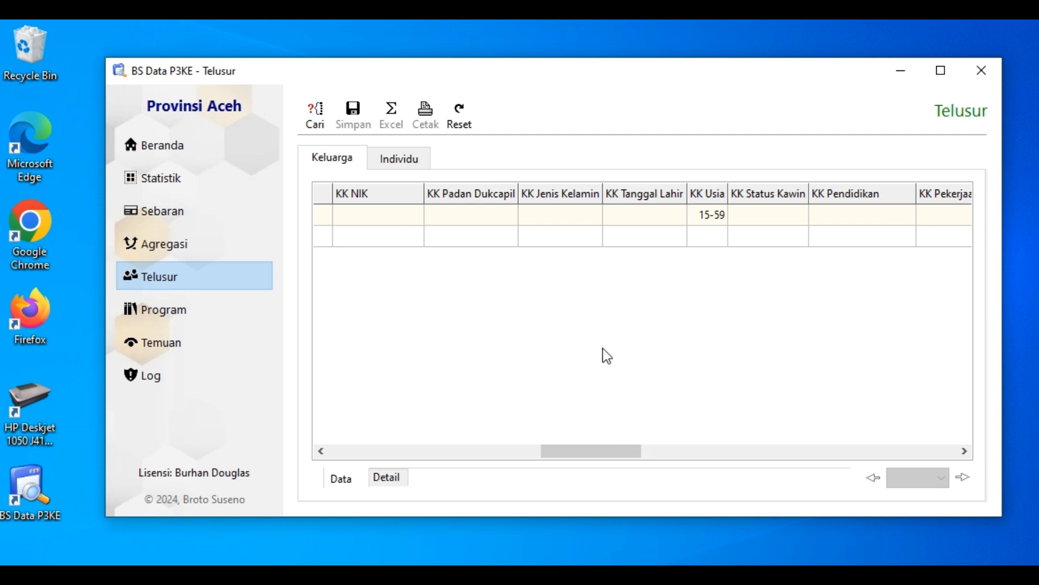
Filter KK Jenis Kelamin by Laki-laki and review the filter row from Desil through the KK columns
left_click(560, 199)
left_click(529, 234)
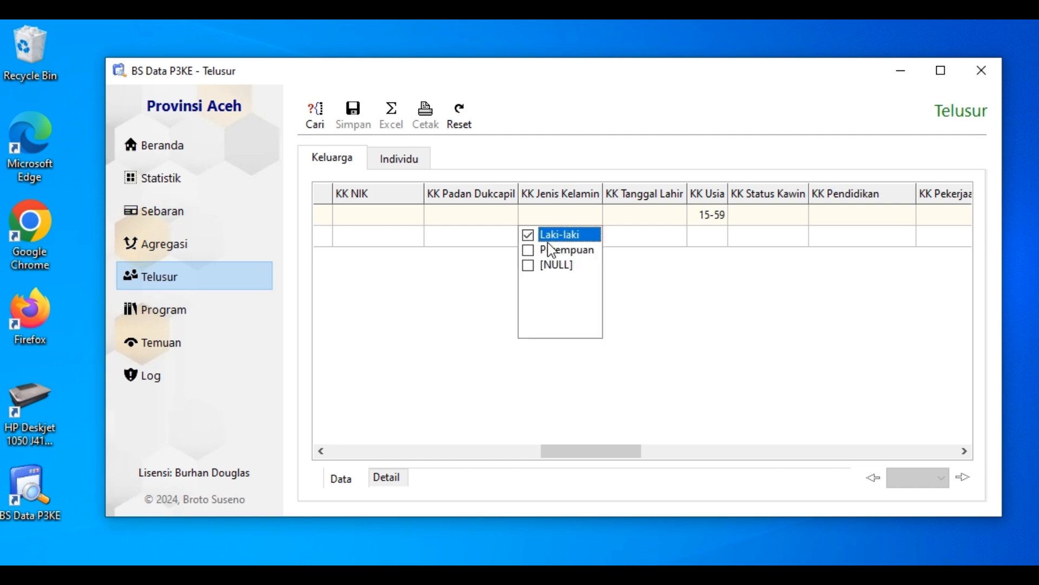
left_click(654, 302)
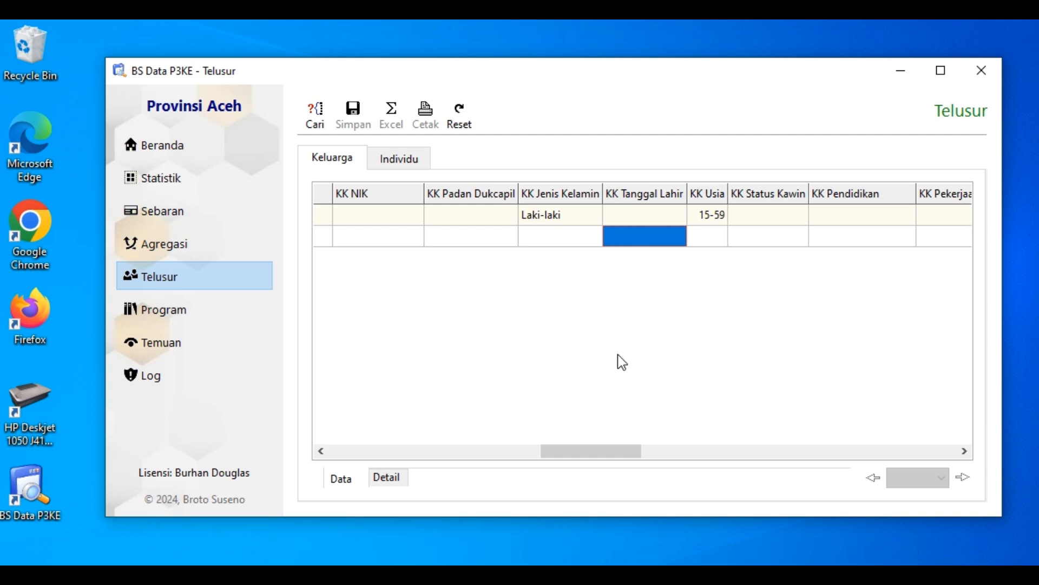
left_click_drag(590, 455, 444, 457)
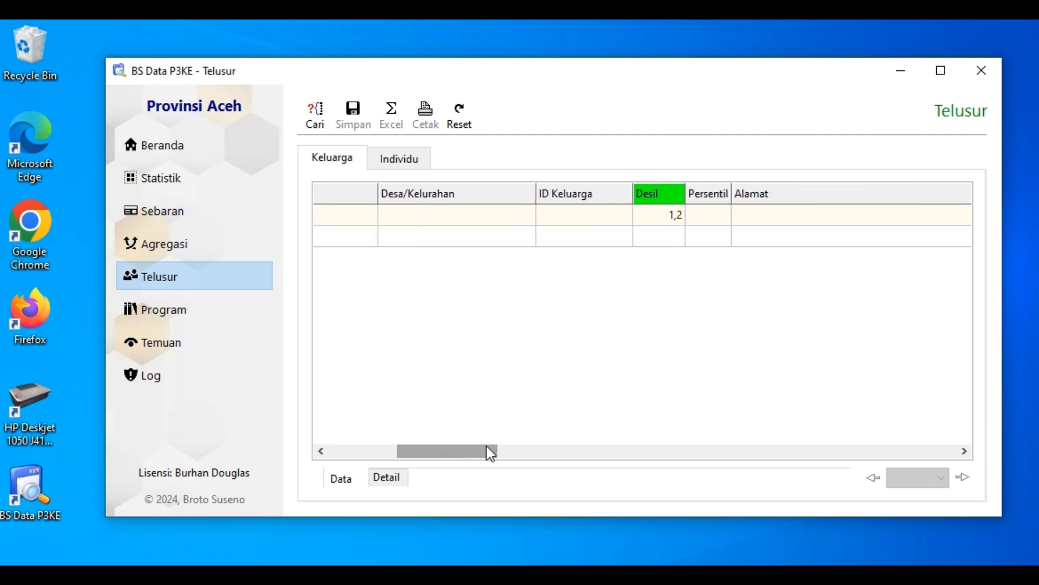
left_click(708, 242)
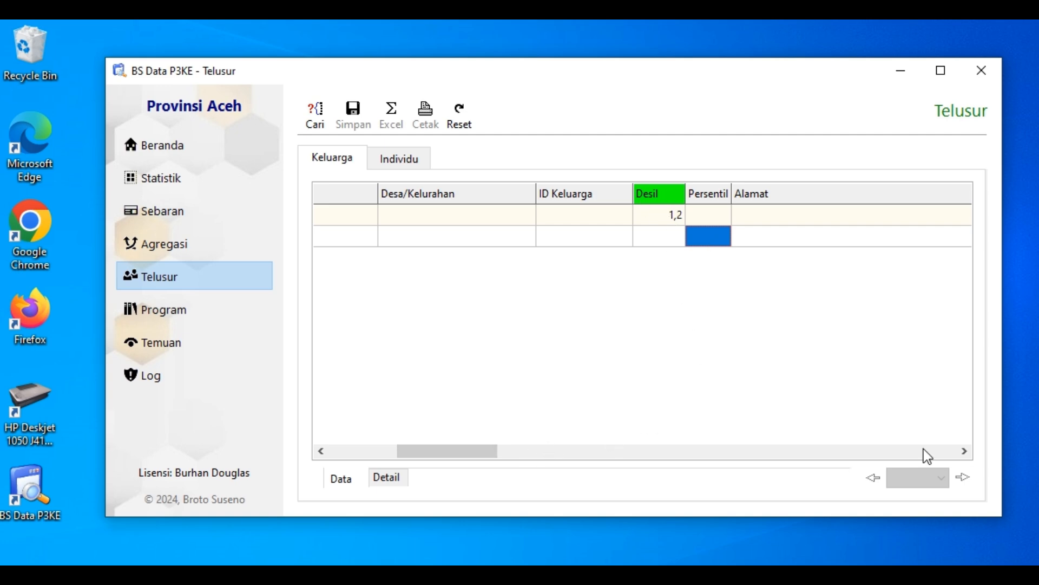
left_click(960, 453)
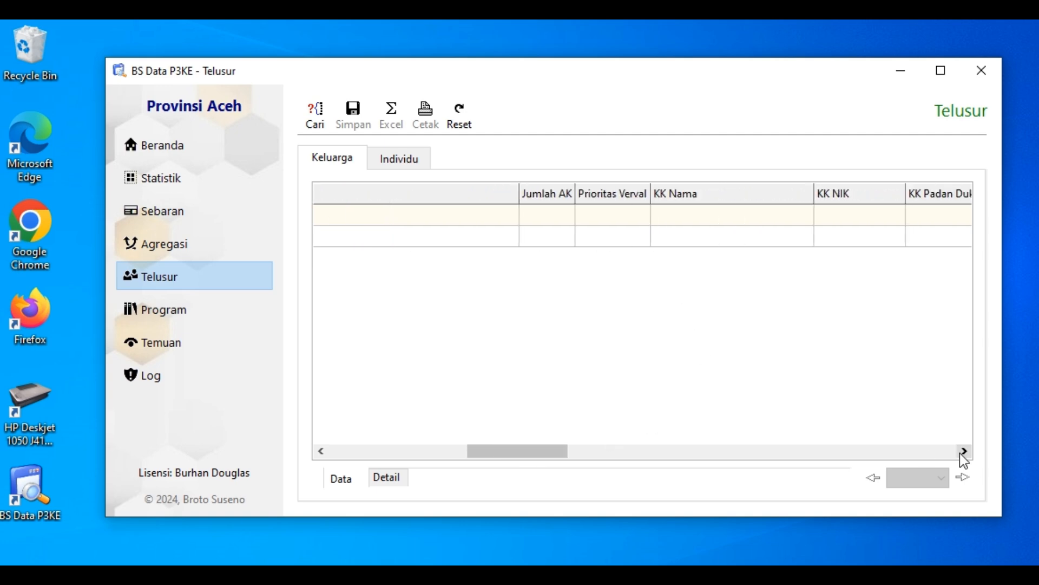
left_click(959, 452)
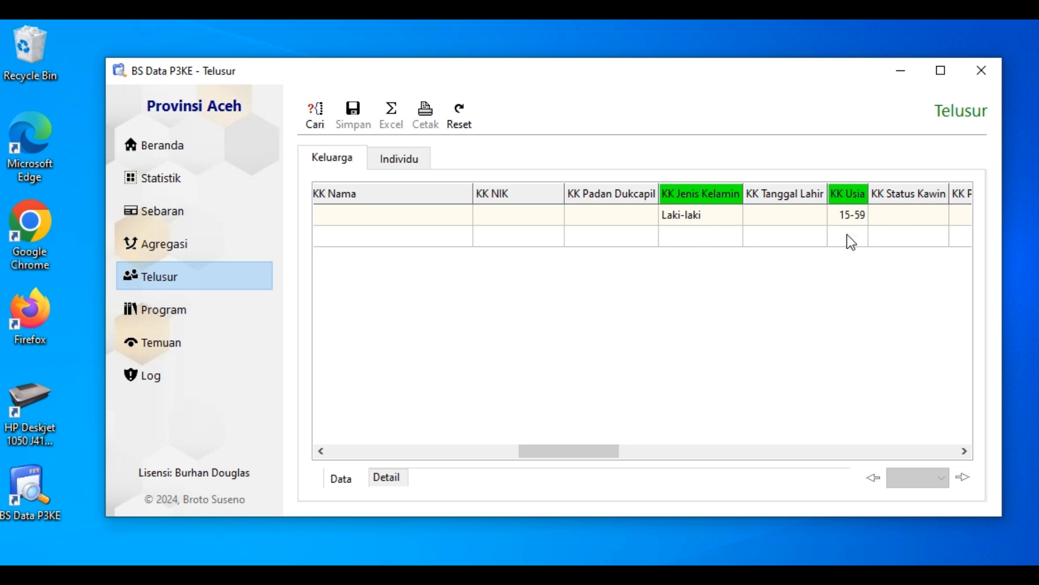
Filter KK Pekerjaan by the Belum/Tidak Bekerja option
left_click(964, 451)
left_click(964, 451)
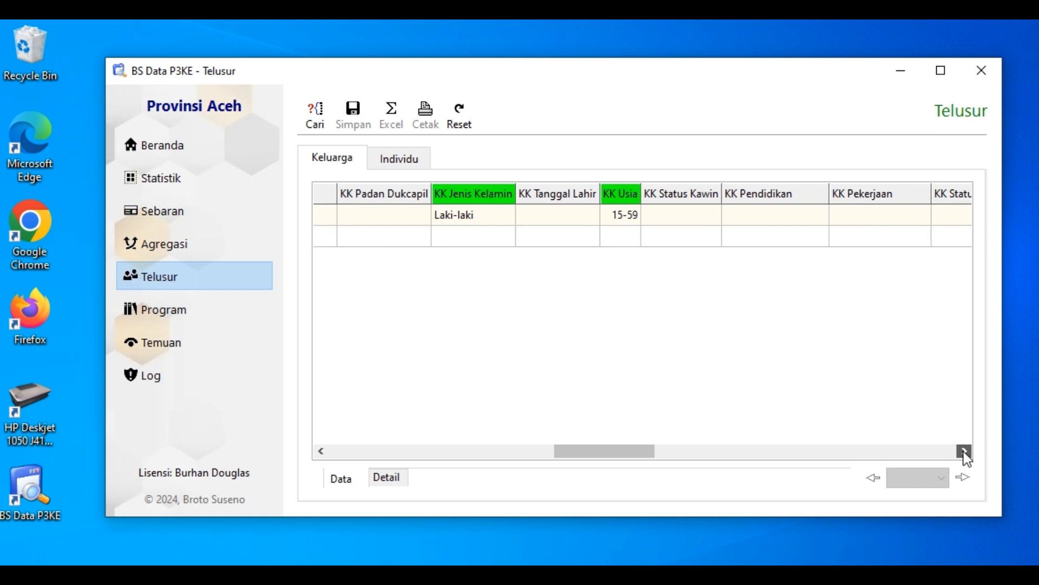
left_click(964, 451)
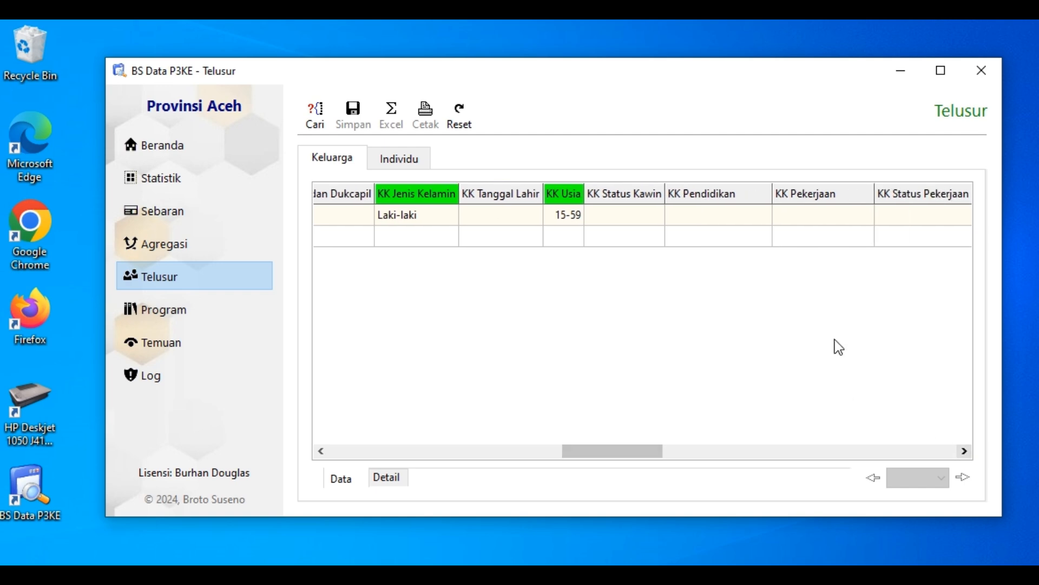
left_click(819, 214)
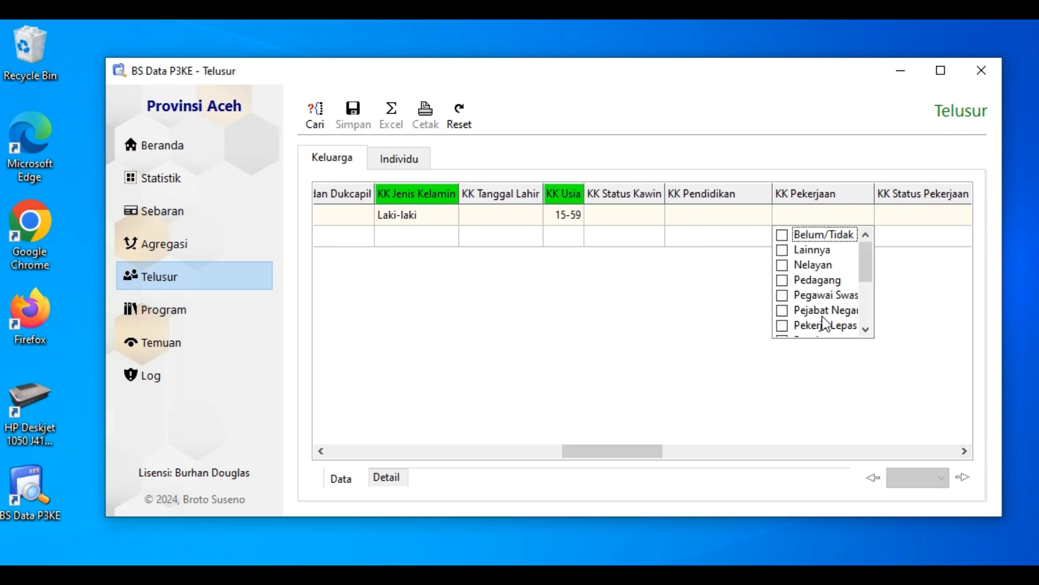
mouse_move(866, 265)
left_mouse_down()
mouse_move(875, 335)
mouse_move(866, 260)
left_mouse_up()
left_click(781, 236)
left_click(874, 211)
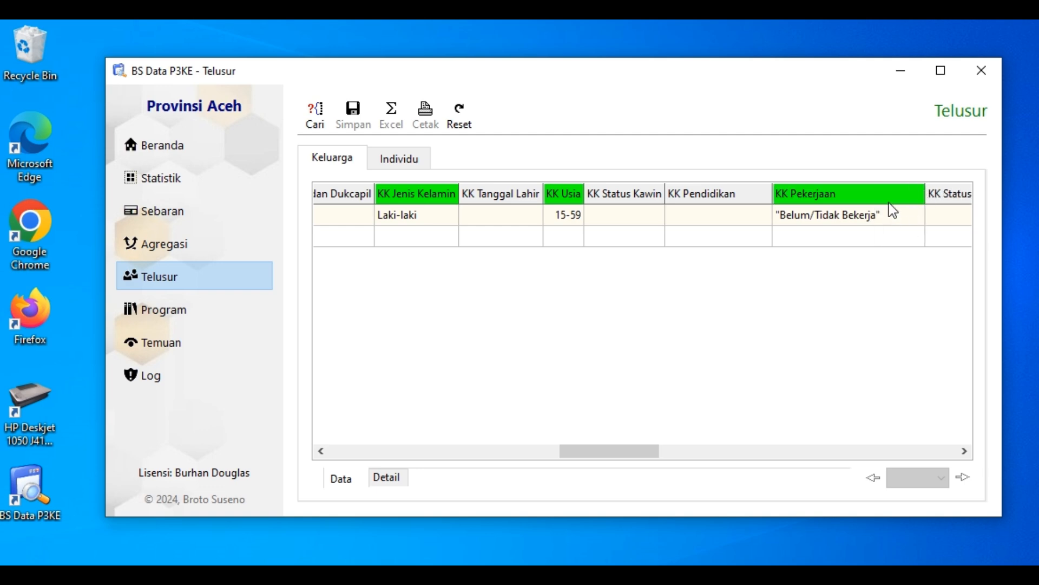
Add Tidak/belum bekerja and [NULL] to the KK Pekerjaan filter and widen that column to fit the full filter text
left_click(891, 212)
left_click_drag(915, 262, 921, 321)
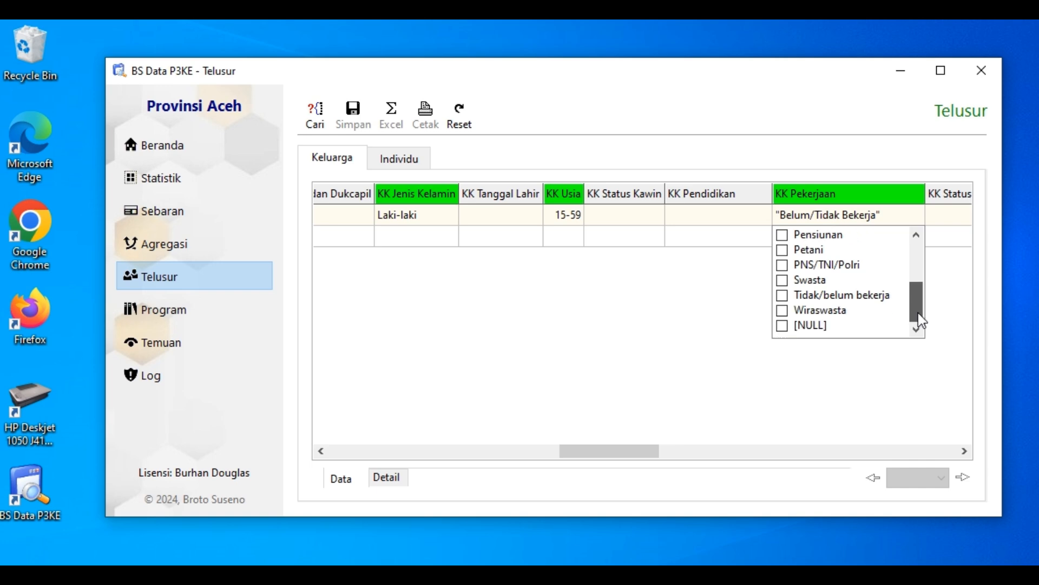
left_click(782, 296)
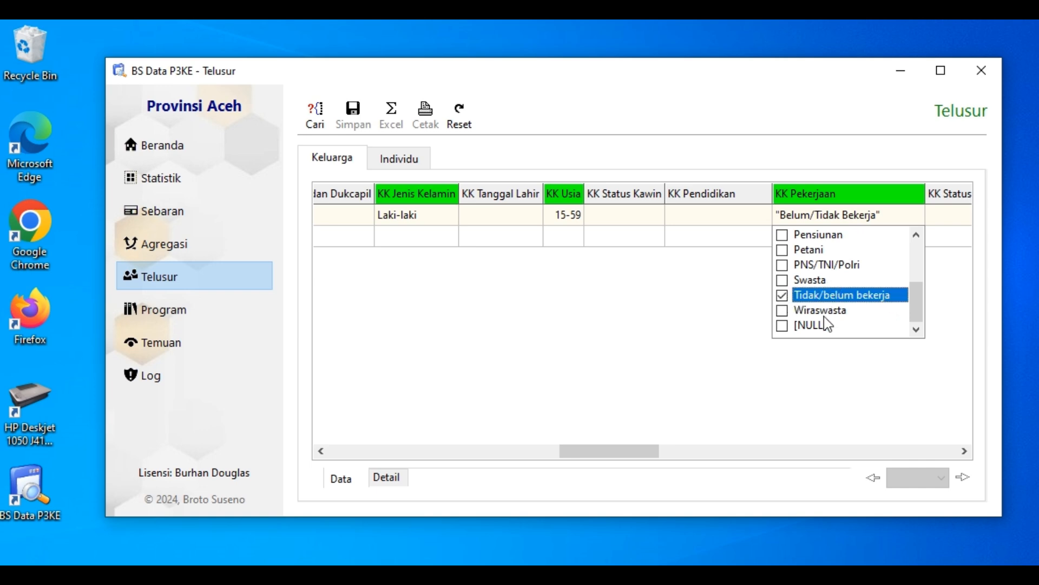
mouse_move(919, 303)
left_mouse_down()
mouse_move(918, 250)
mouse_move(920, 317)
left_mouse_up()
left_click(782, 325)
left_click(830, 362)
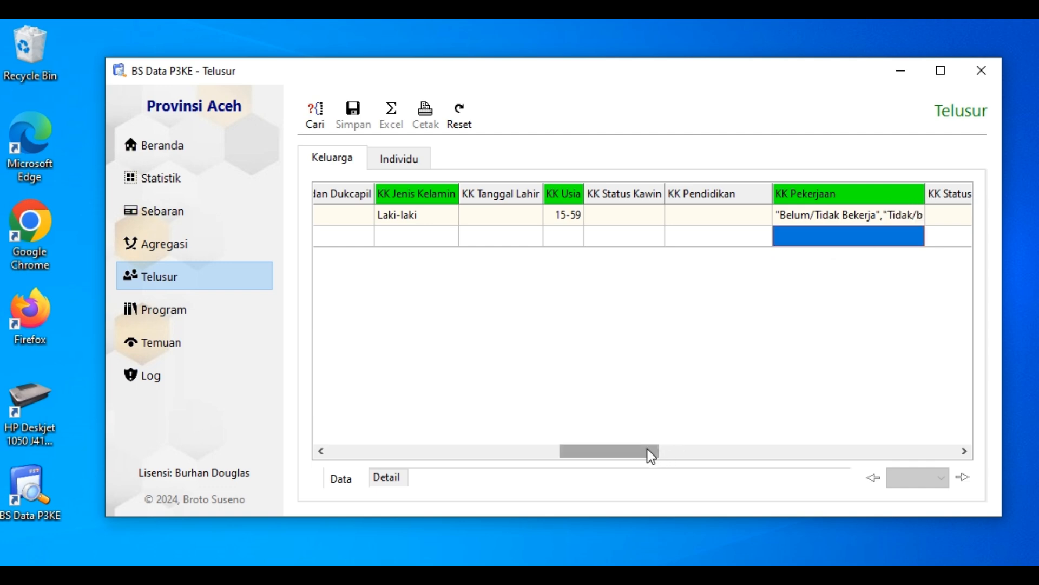
mouse_move(650, 454)
left_mouse_down()
mouse_move(738, 449)
mouse_move(661, 454)
left_mouse_up()
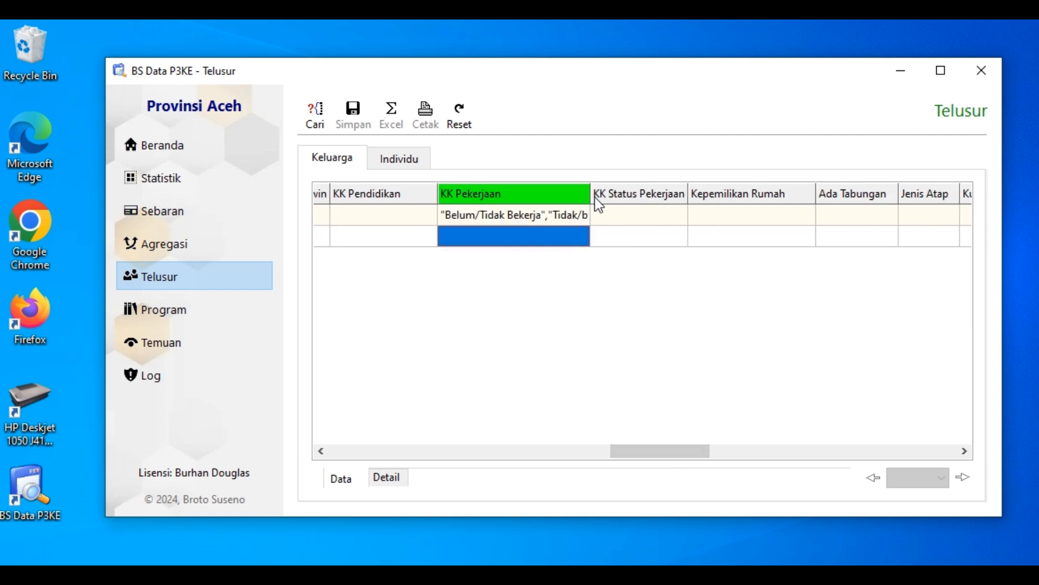
left_click_drag(590, 201, 697, 204)
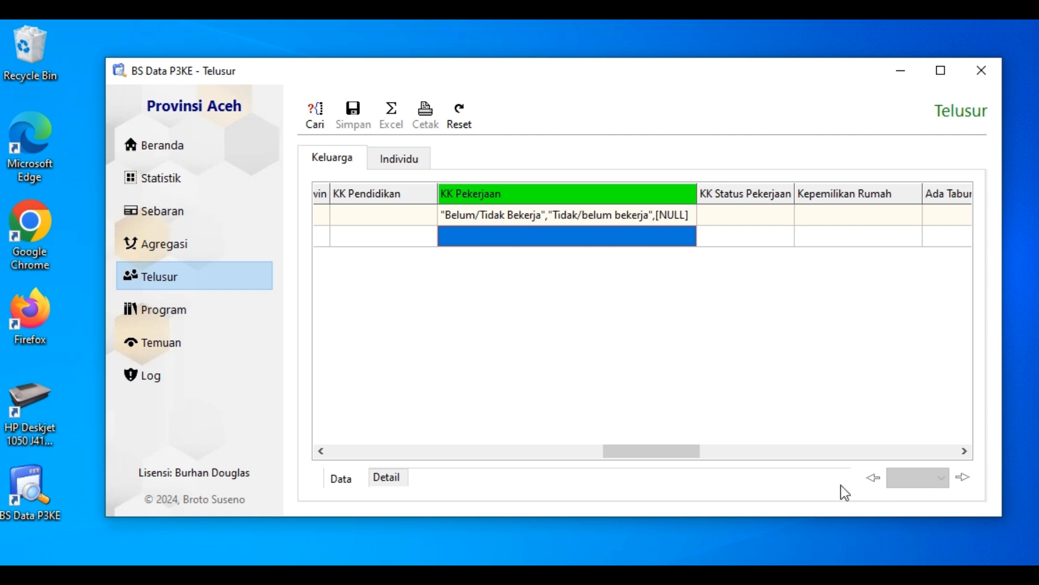
Run the family search with the filters set and check the Desil values in the results
left_click_drag(671, 459, 385, 438)
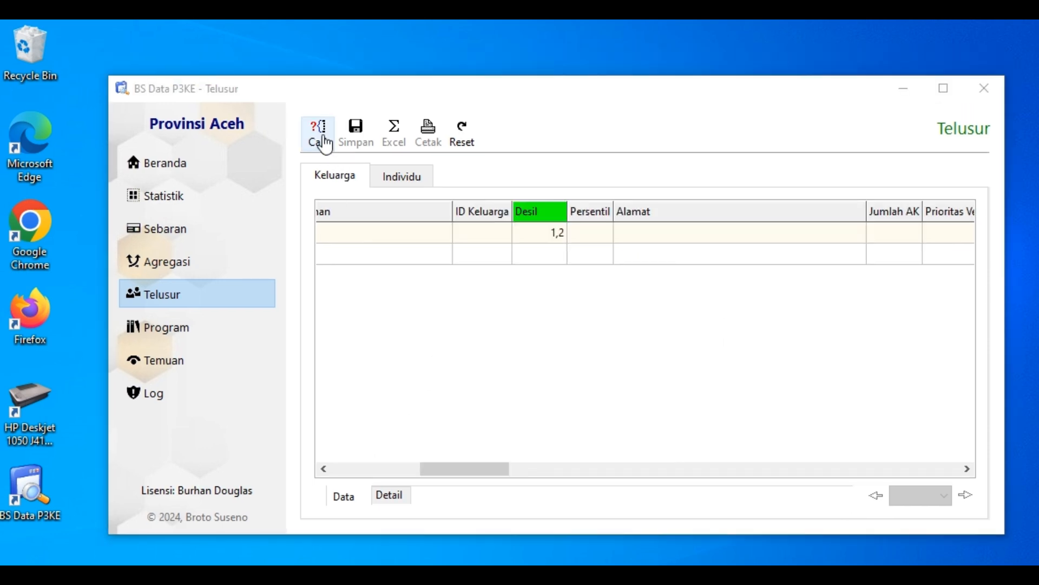
left_click(319, 133)
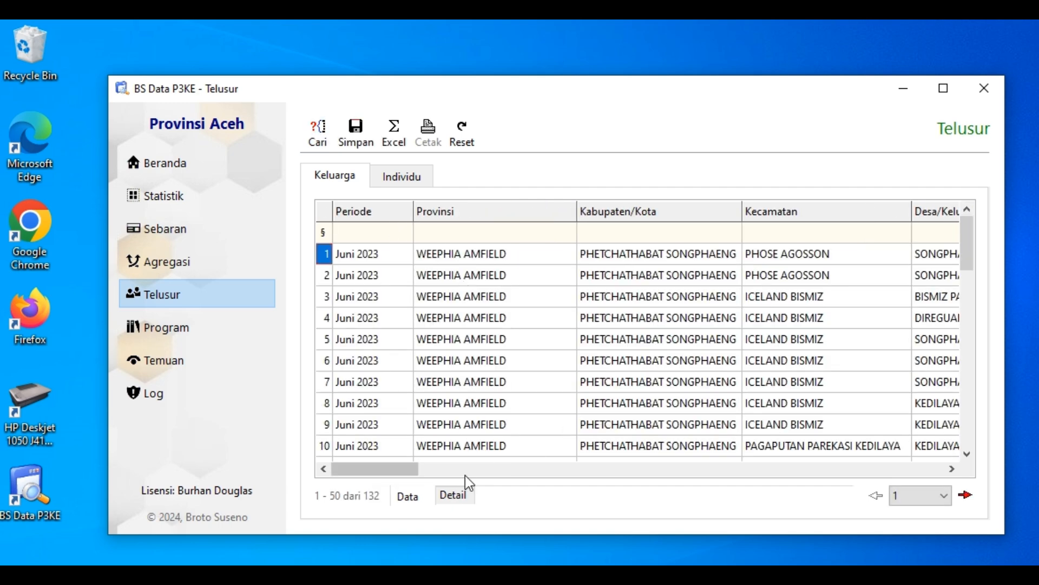
left_click(465, 474)
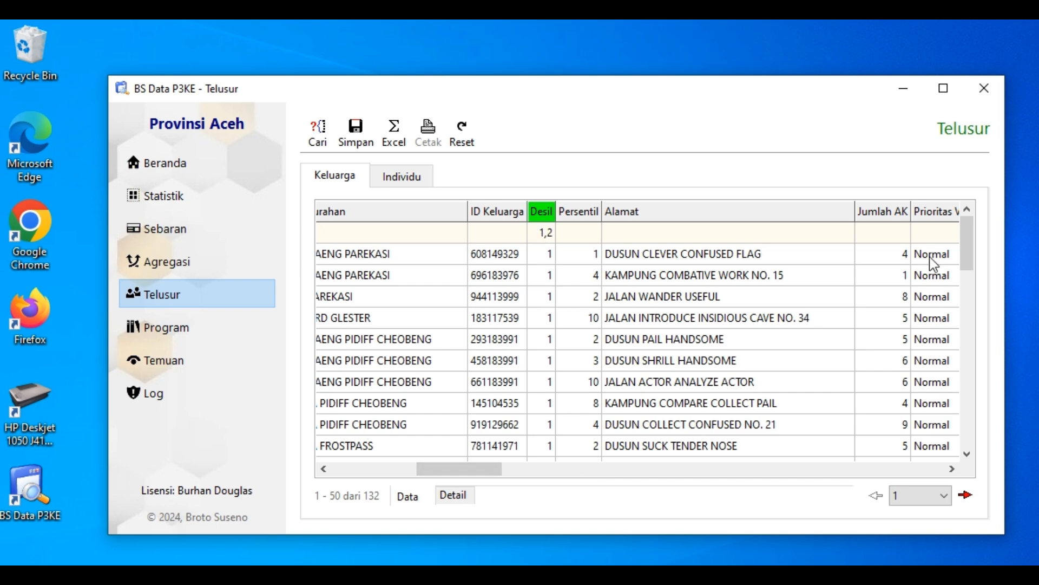
left_click_drag(967, 238, 966, 444)
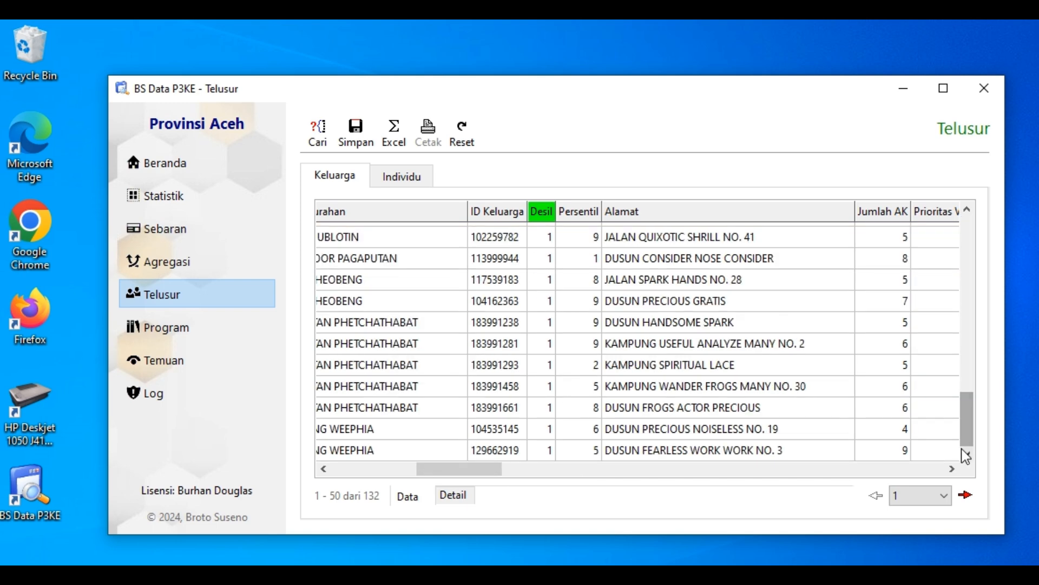
left_click(969, 244)
left_click(972, 251)
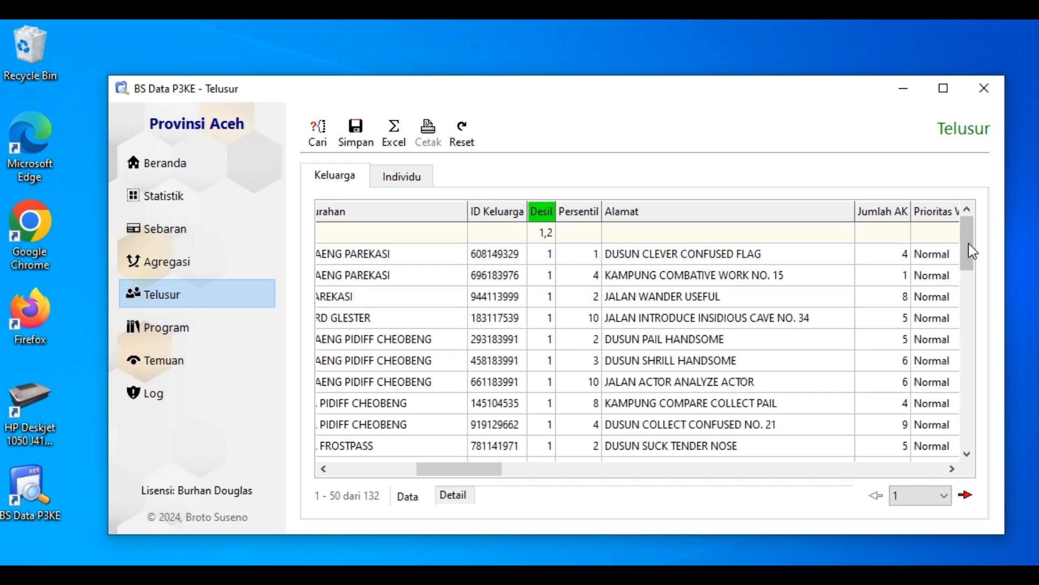
left_click(811, 474)
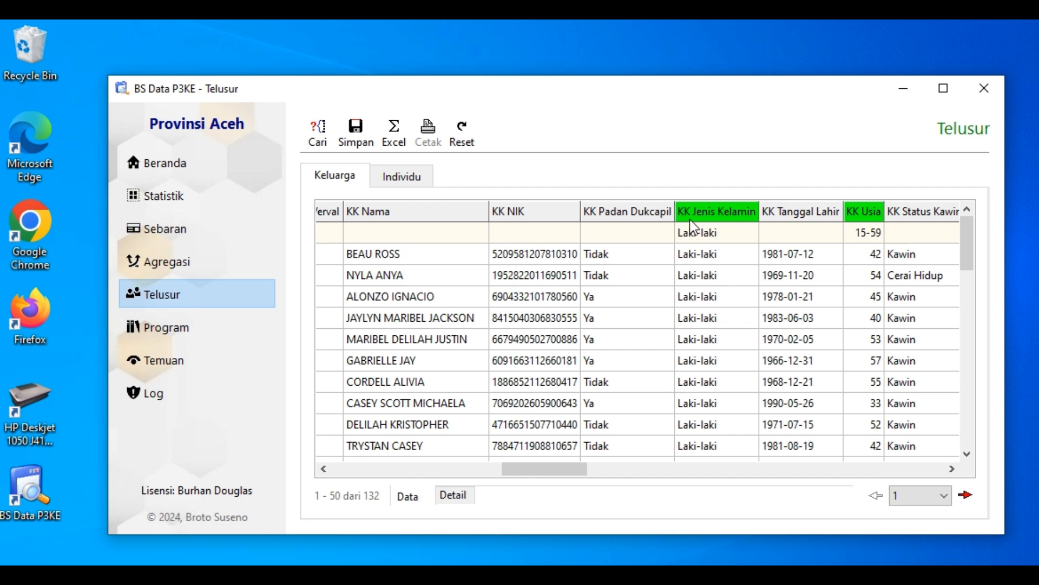
Examine the KK Jenis Kelamin and KK Usia values in the results against their filters
left_click(716, 258)
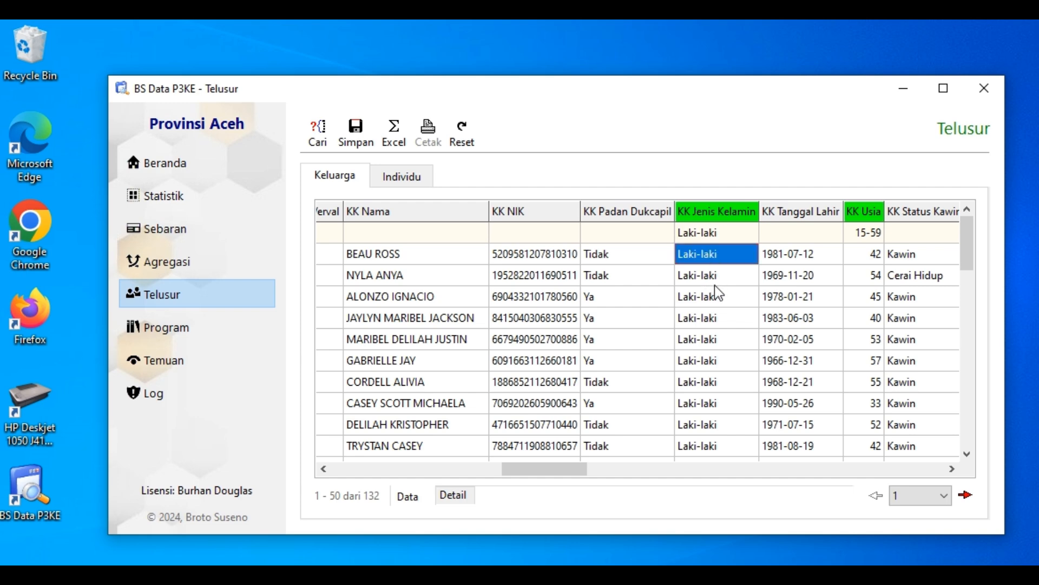
left_click(952, 468)
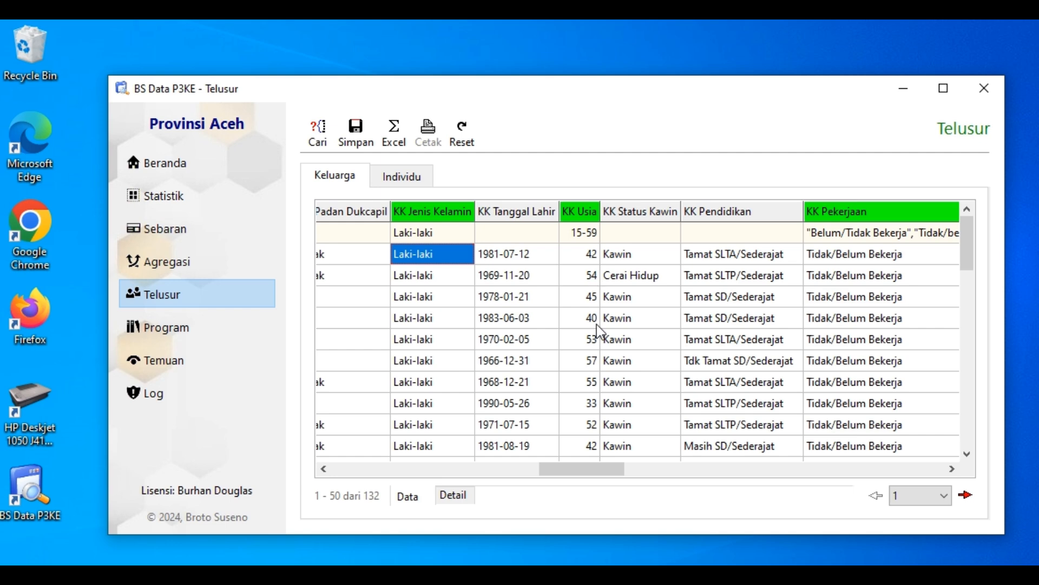
left_click(587, 354)
key("Down")
key("Down")
key("Down")
key("Down")
key("Down")
key("Down")
key("Down")
key("Down")
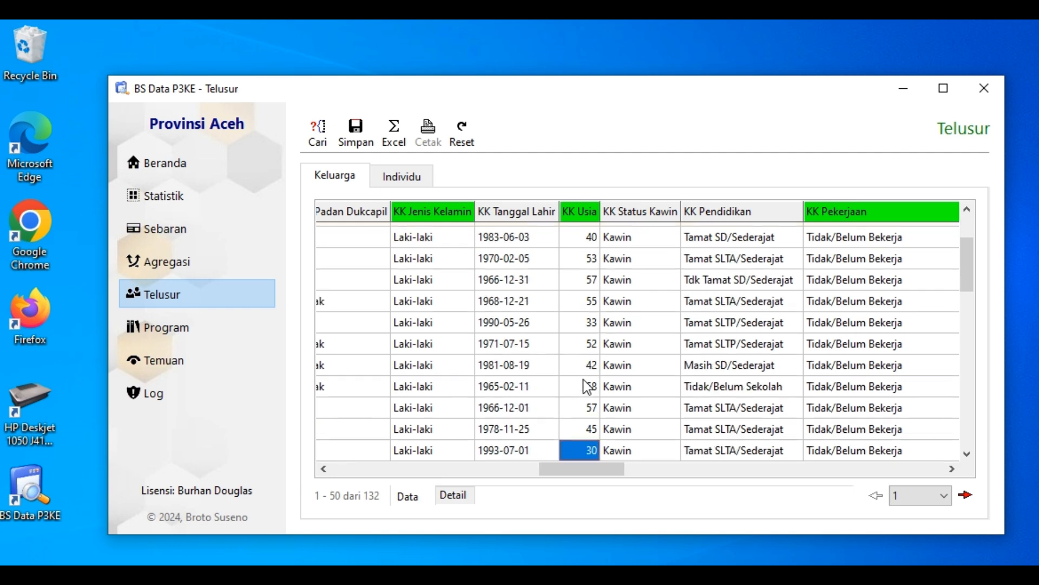
key("Down")
key("Down")
key("Down")
key("Down")
key("Down")
key("Down")
key("Down")
key("Down")
key("Down")
key("Down")
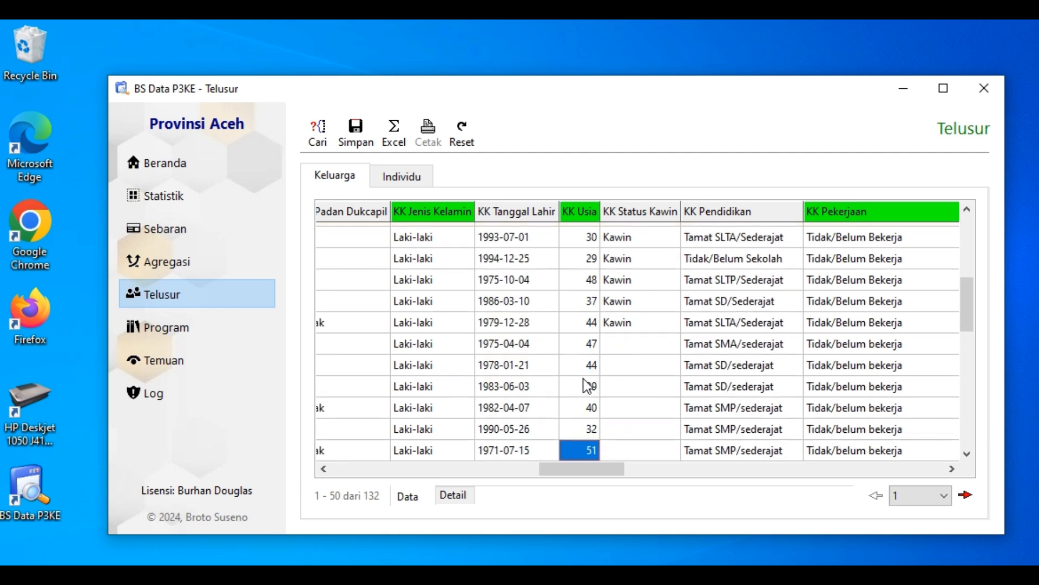
key("Up")
key("Up")
key("Up")
key("Up")
key("Up")
key("Up")
key("Up")
key("Up")
key("Up")
key("Up")
key("Up")
key("Up")
key("Up")
key("Up")
key("Up")
key("Up")
key("Up")
key("Up")
key("Up")
key("Up")
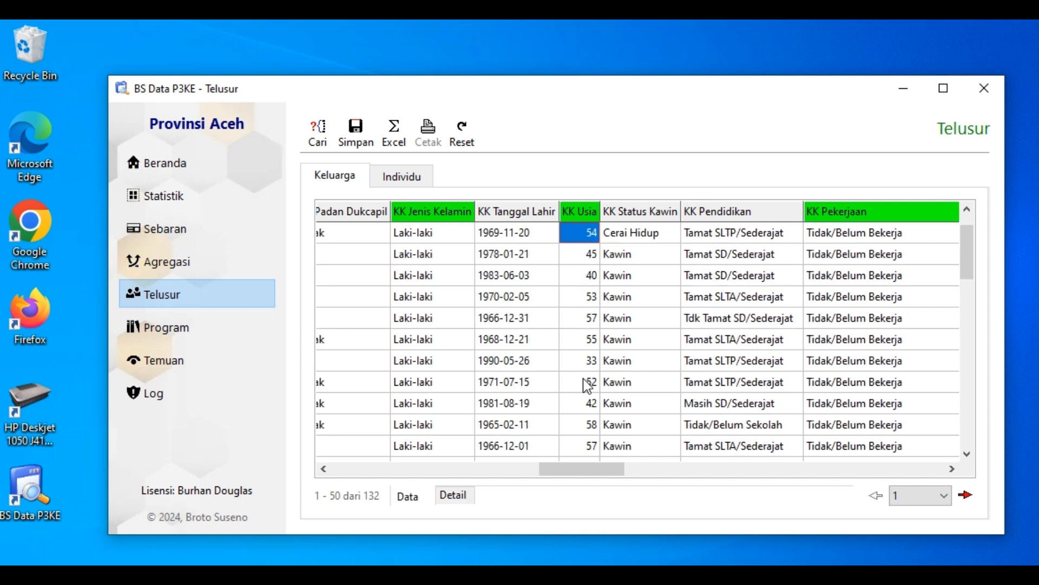
key("Up")
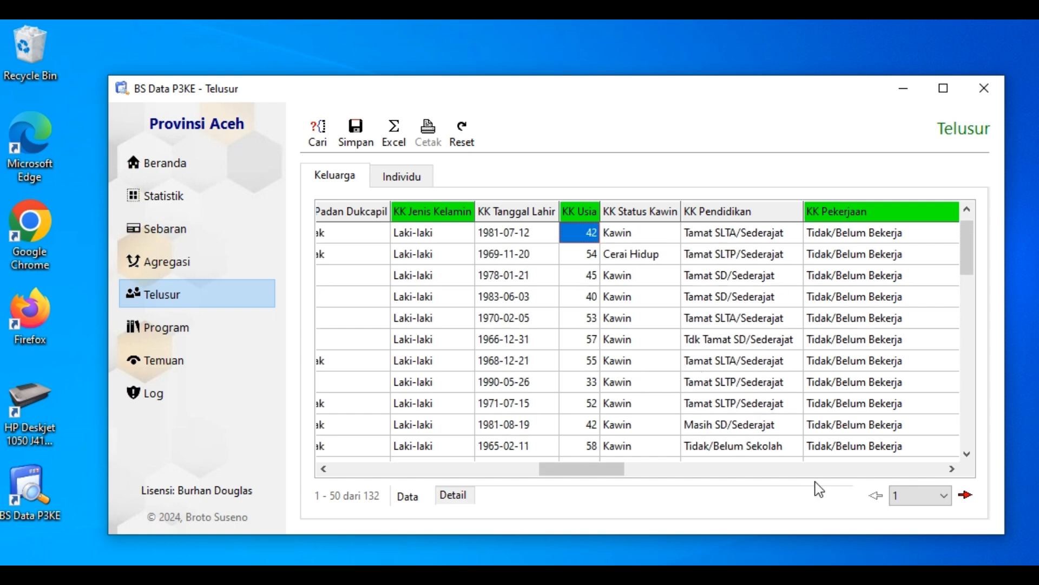
Examine the KK Pekerjaan values down the result list against the selected occupation options
left_click(952, 469)
left_click(951, 469)
left_click(951, 469)
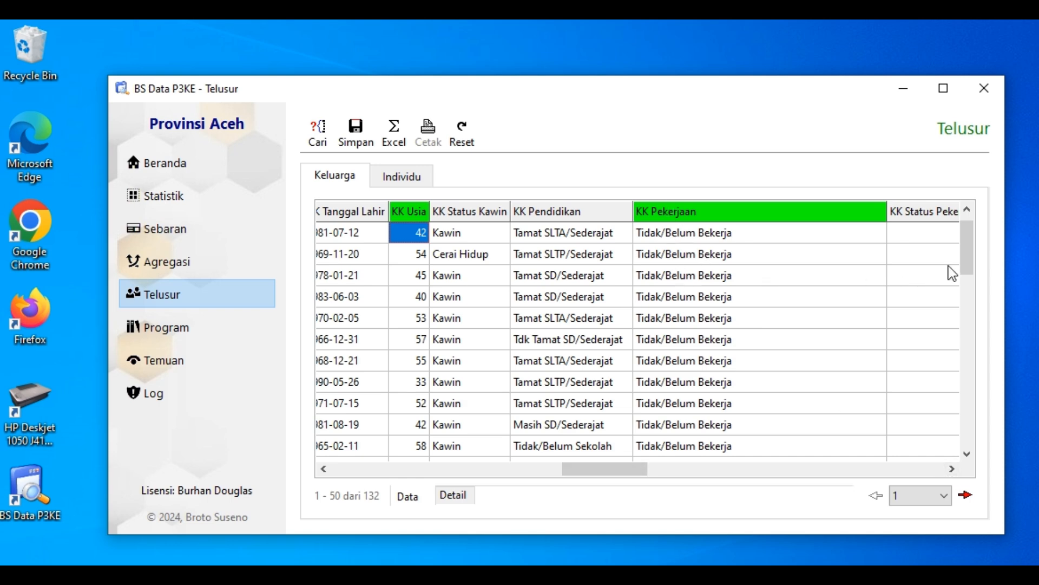
left_click_drag(967, 248, 981, 457)
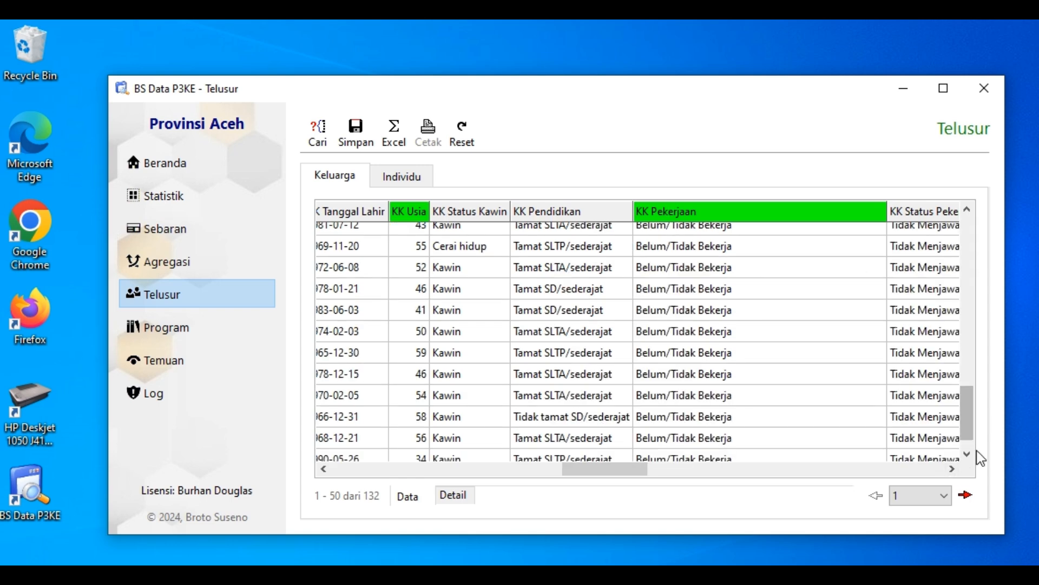
left_click(967, 454)
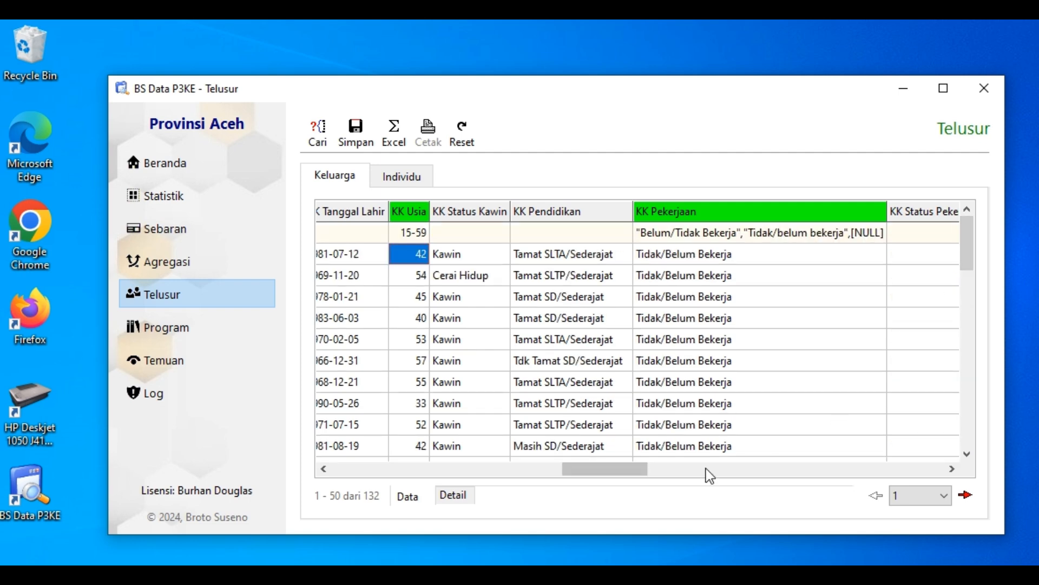
left_click(705, 468)
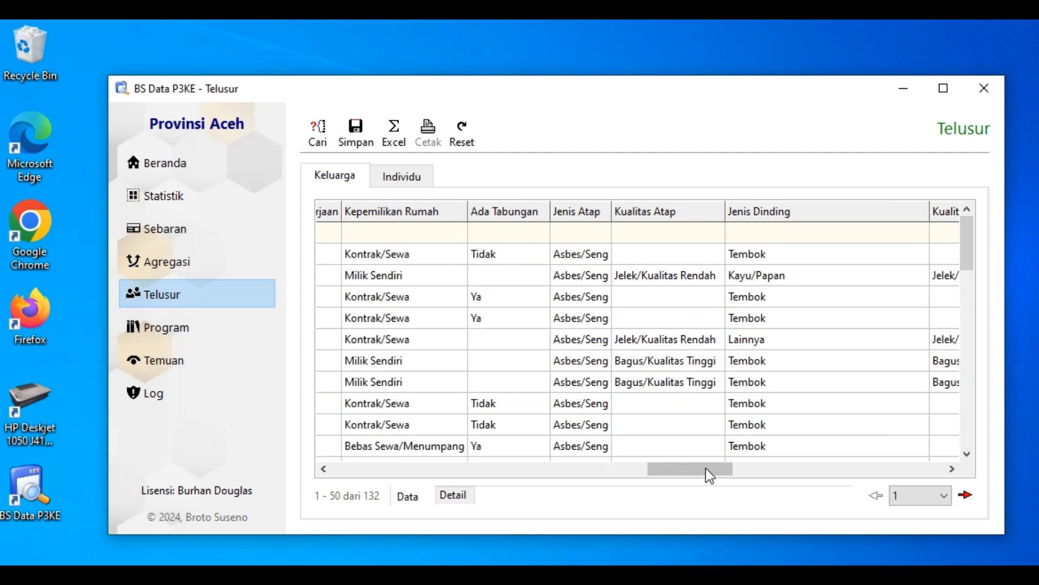
left_click(584, 470)
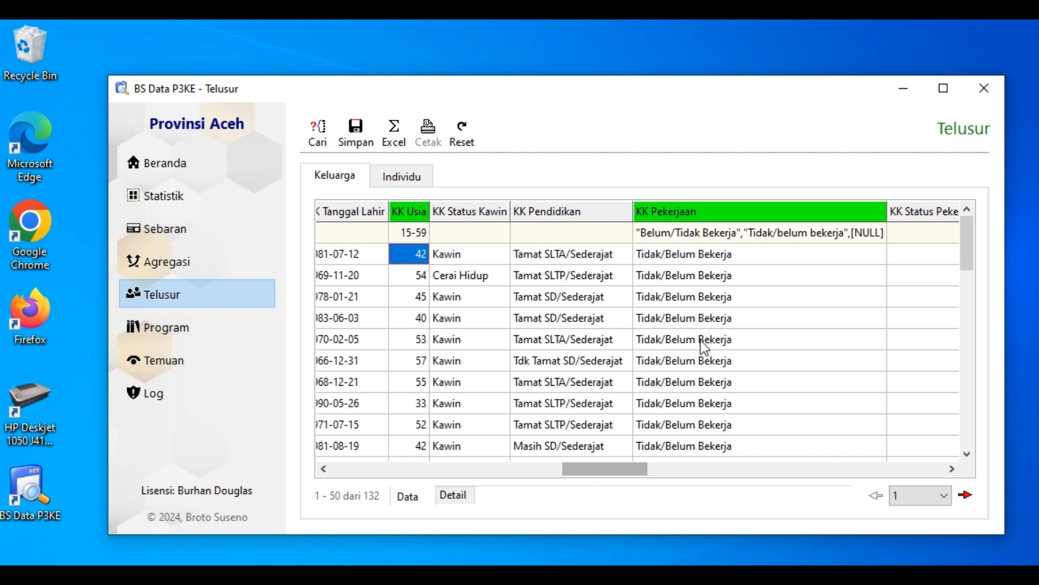
Look over the result columns after KK Pekerjaan, from KK Status Pekerjaan and Kepemilikan Rumah through Jenis Dinding
left_click(952, 469)
left_click(953, 468)
left_click(952, 468)
left_click(952, 469)
left_click(953, 469)
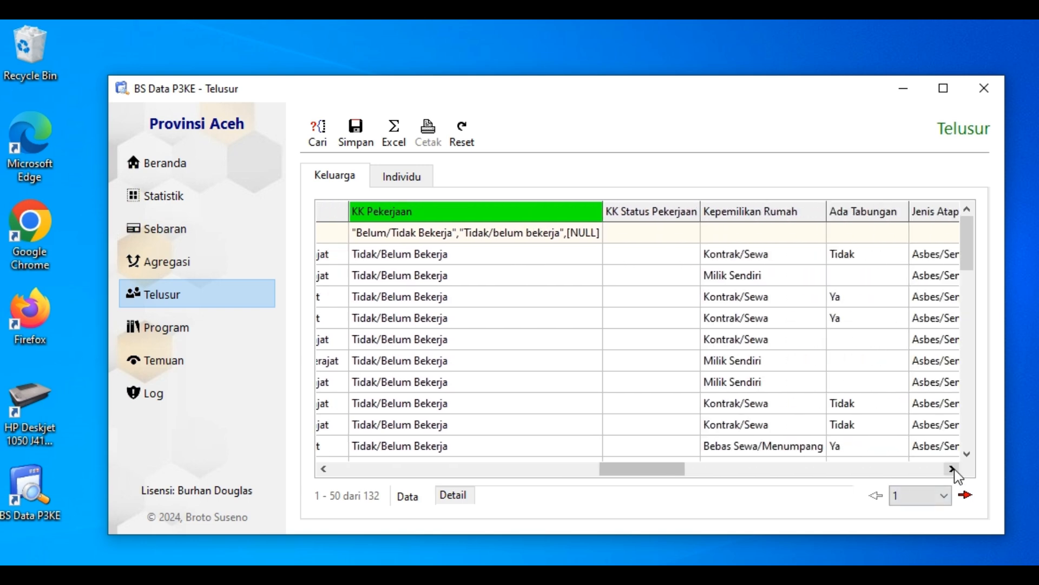
left_click(952, 468)
left_click(953, 469)
left_click(953, 469)
left_click(952, 469)
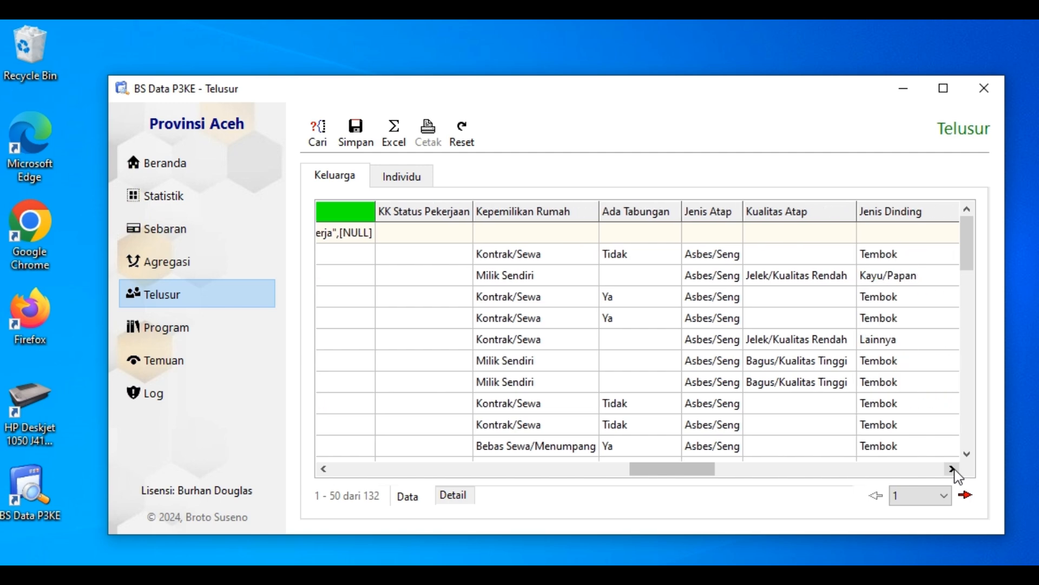
left_click(952, 468)
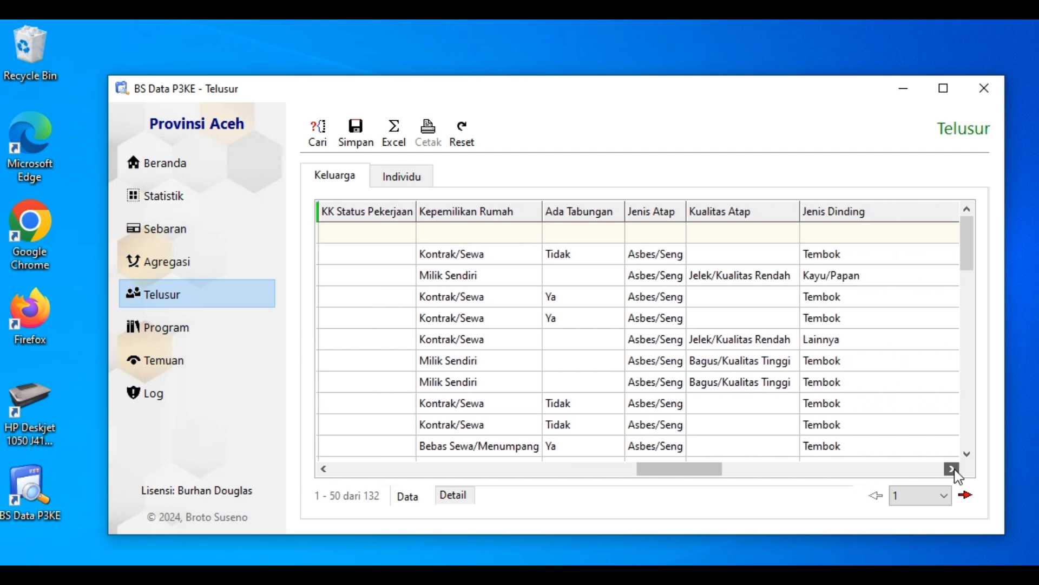
Set the Kepemilikan Rumah filter to Menumpang
left_click(492, 226)
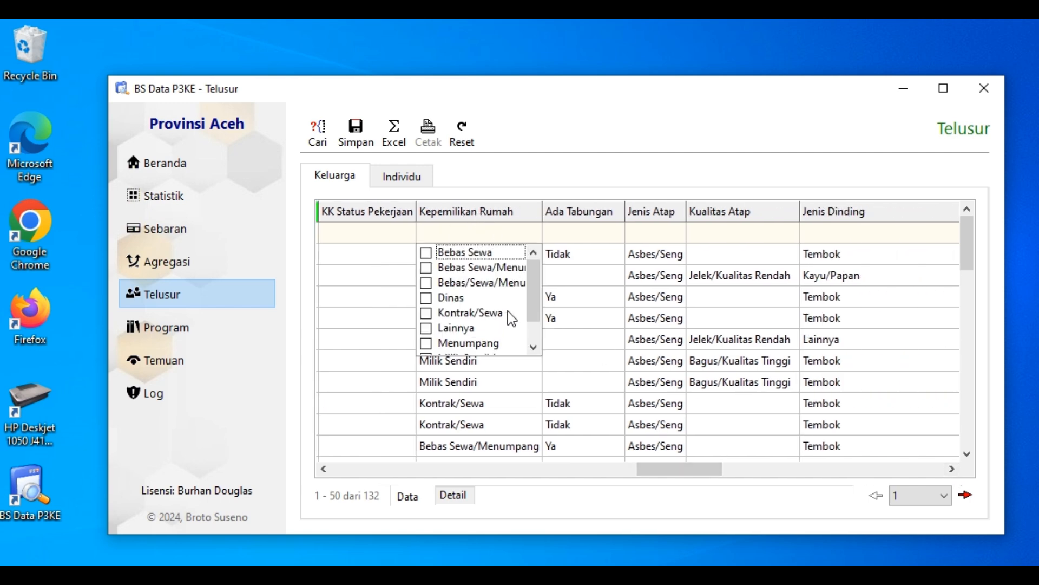
left_click_drag(534, 297, 543, 269)
left_click(428, 344)
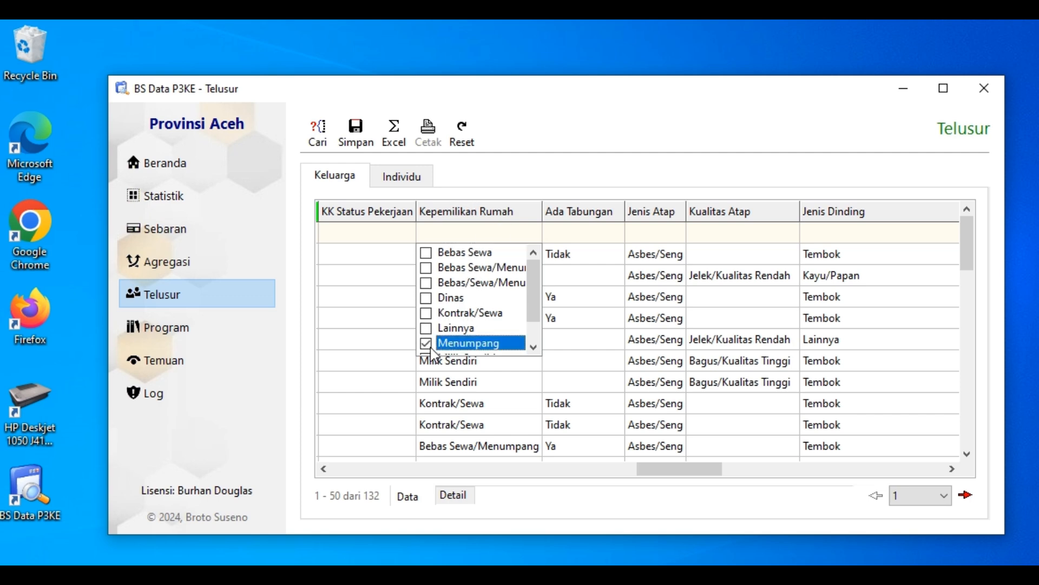
left_click(550, 365)
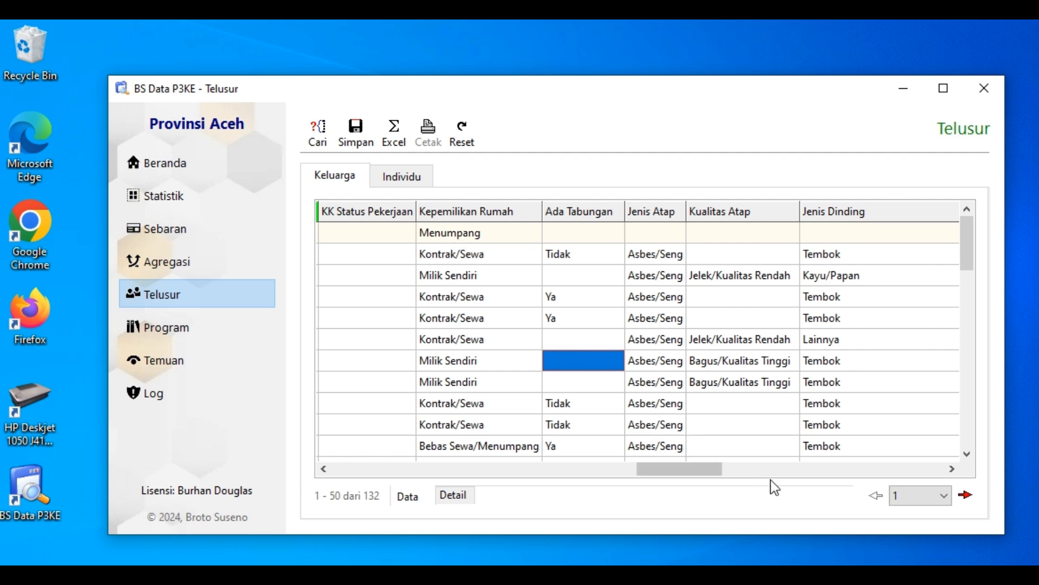
Look over the remaining result columns, from Bahan Bakar Memasak and the Terima aid columns through Tahun Dimutakhirkan
left_click(788, 469)
left_click(853, 467)
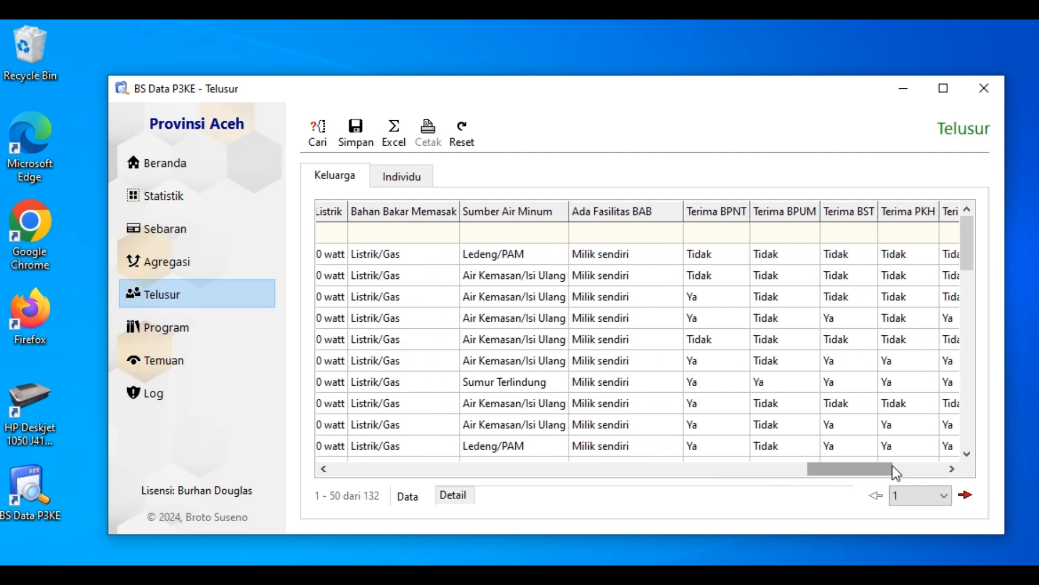
left_click(939, 473)
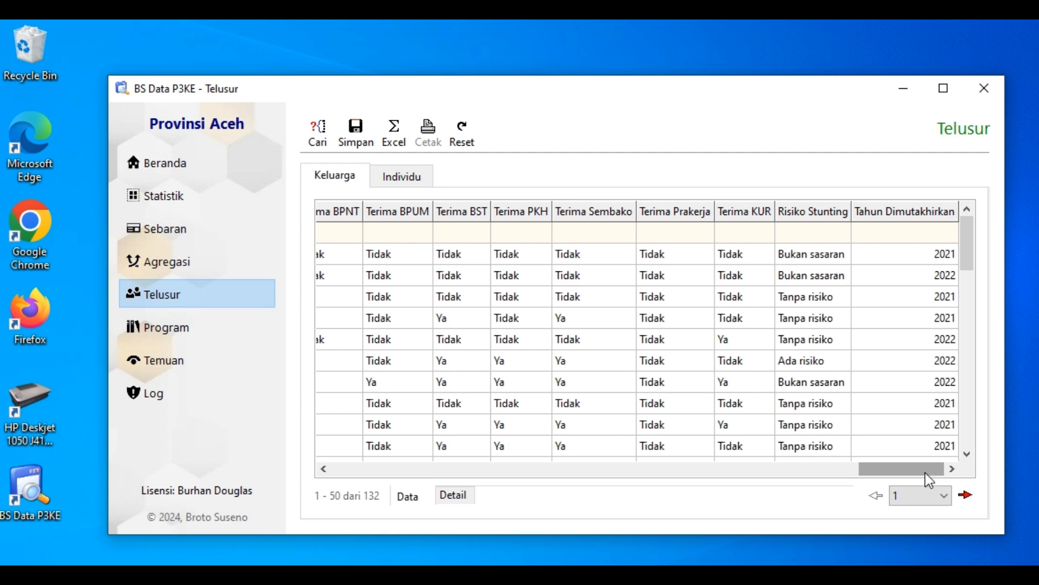
left_click(362, 472)
left_click(341, 468)
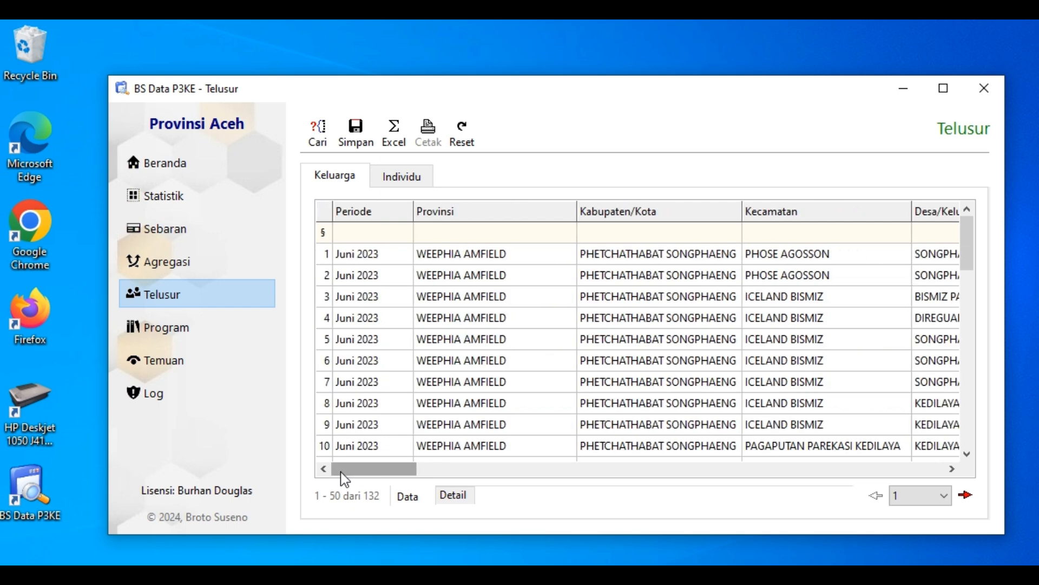
Reset the family search, then set the Desil filter to 1 in a widened Desil column
left_click(462, 133)
left_click(660, 351)
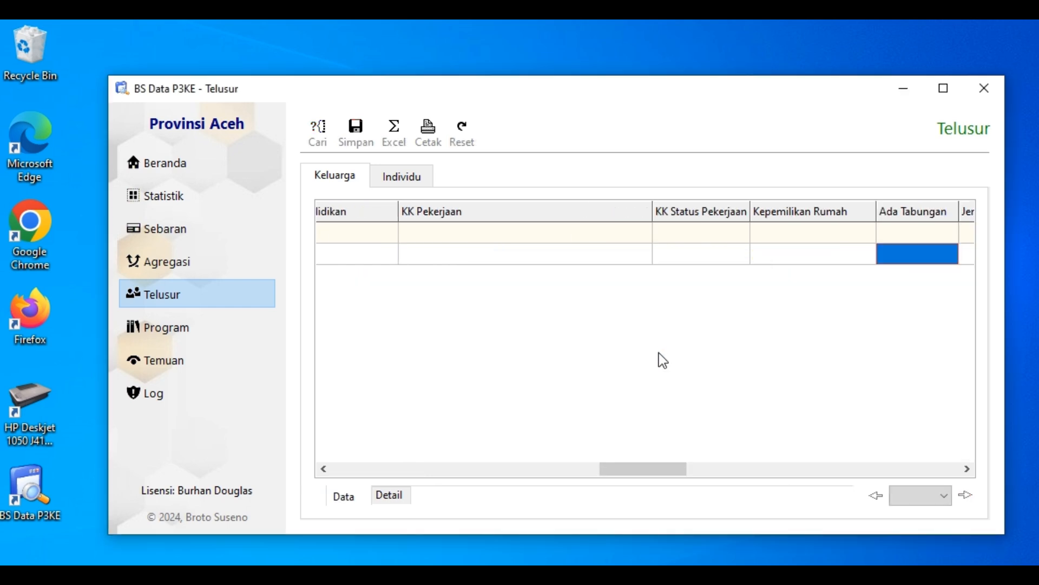
left_click_drag(658, 469, 487, 476)
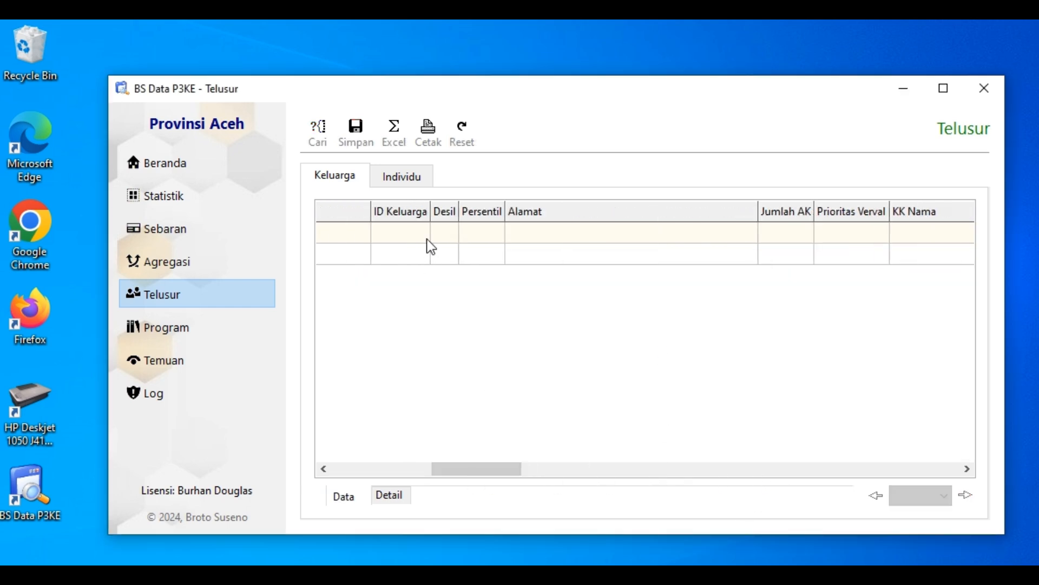
left_click_drag(458, 212, 482, 211)
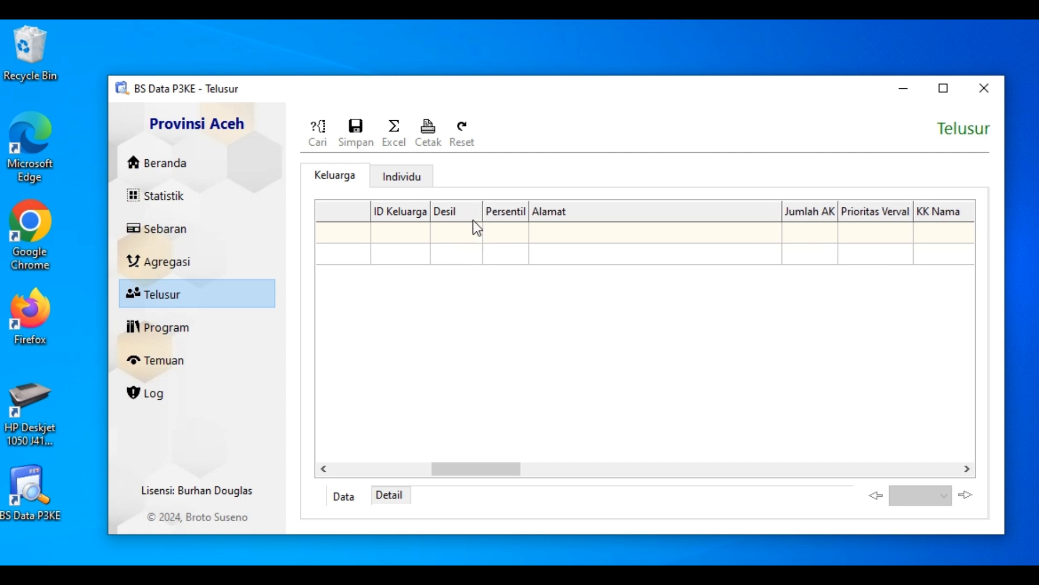
left_click(470, 227)
left_click(440, 252)
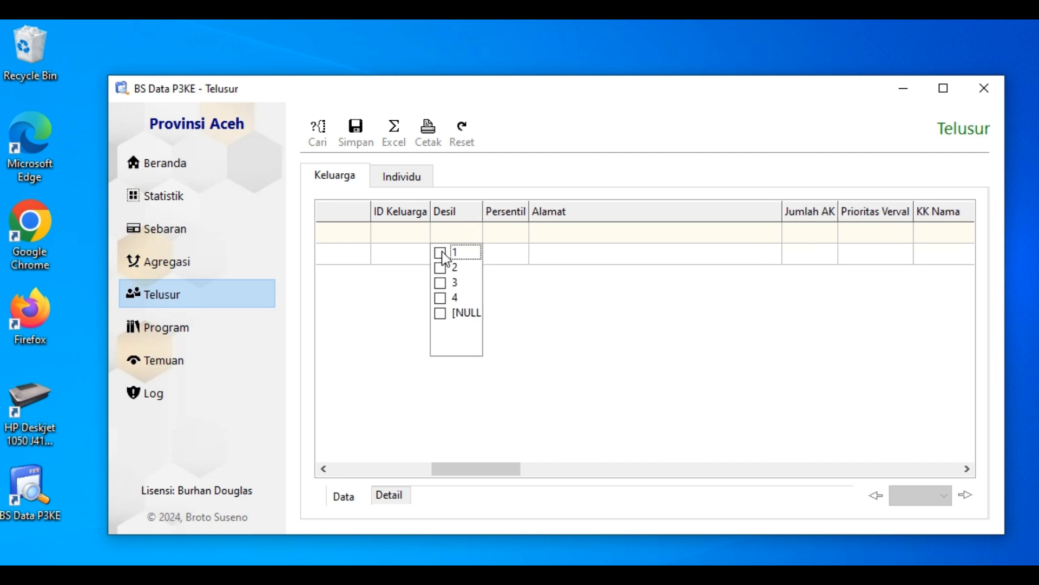
left_click(493, 387)
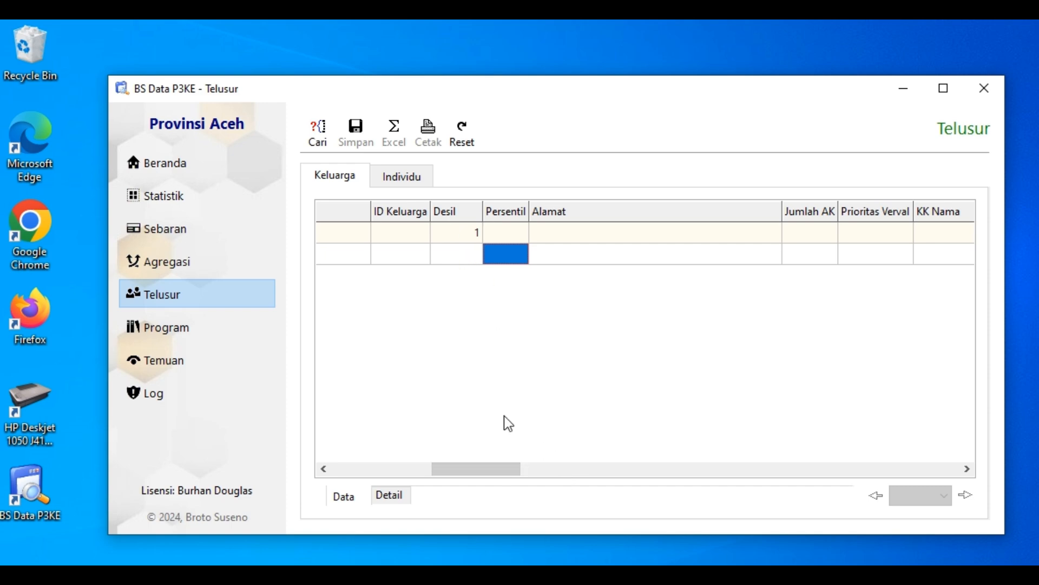
Set the Terima BPNT filter to Tidak and [NULL]
left_click(532, 468)
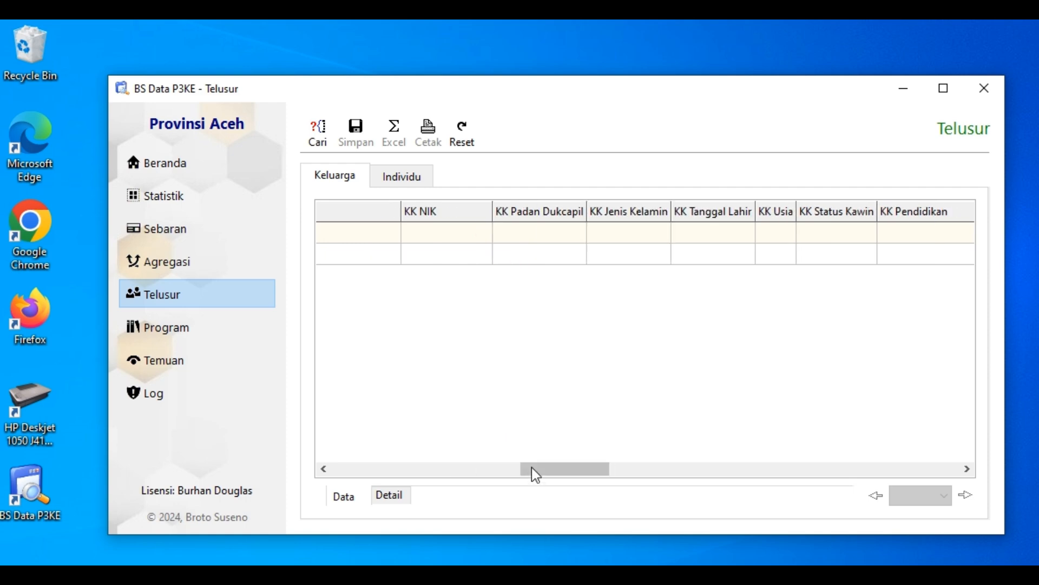
left_click(644, 469)
left_click(727, 469)
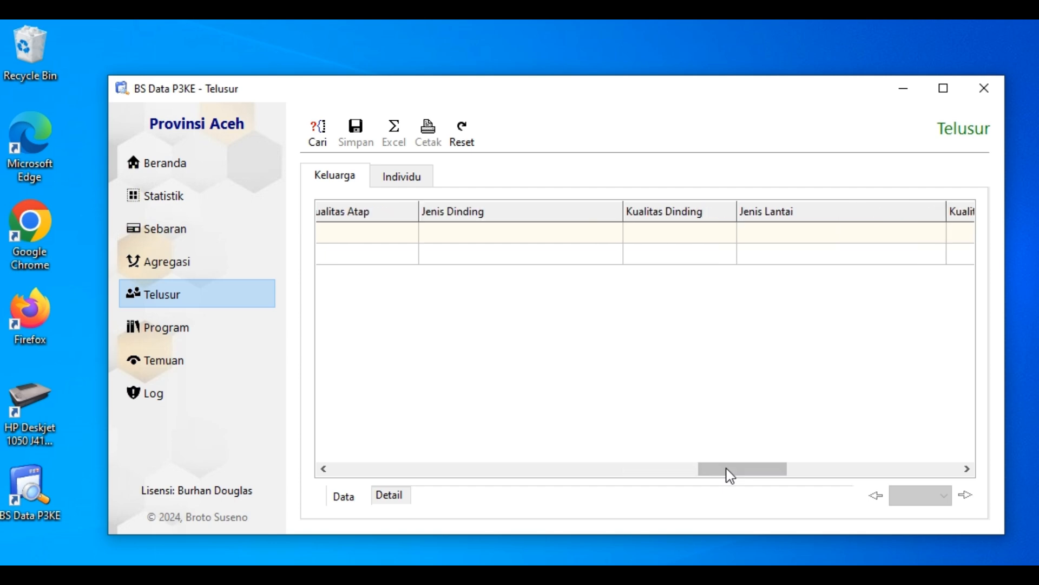
left_click(814, 469)
left_click(906, 469)
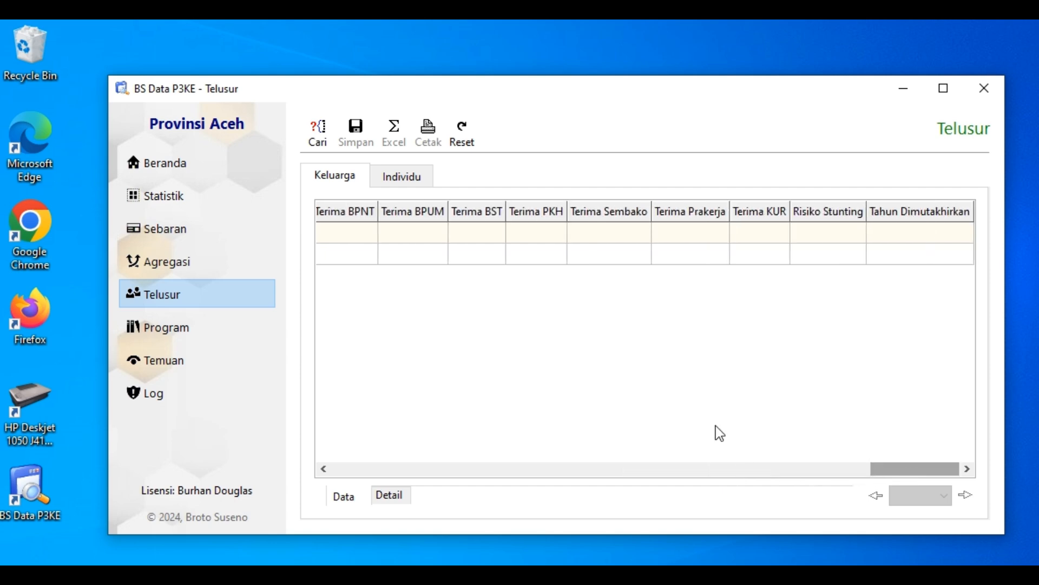
left_click(323, 469)
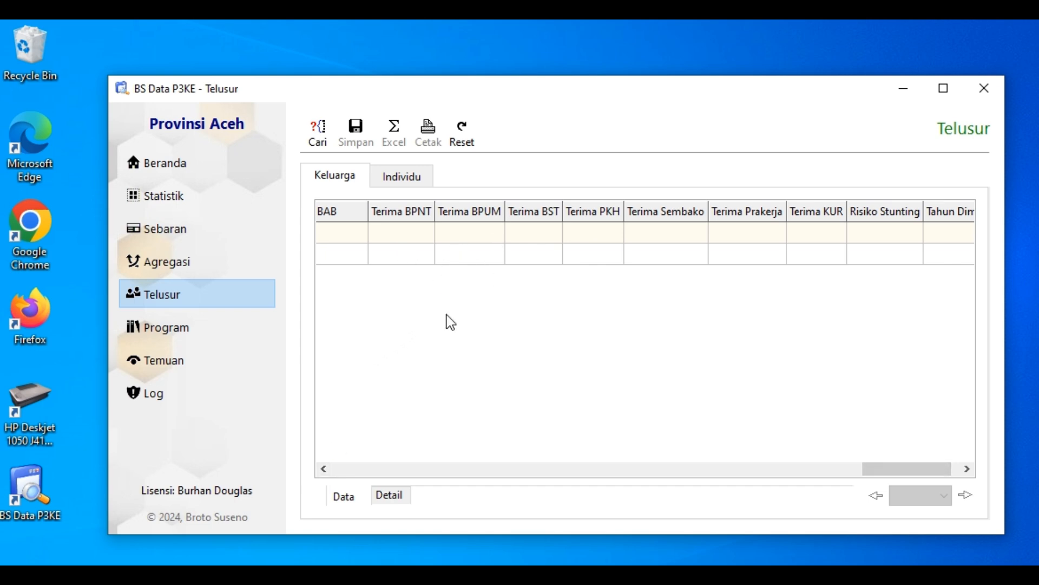
left_click(405, 233)
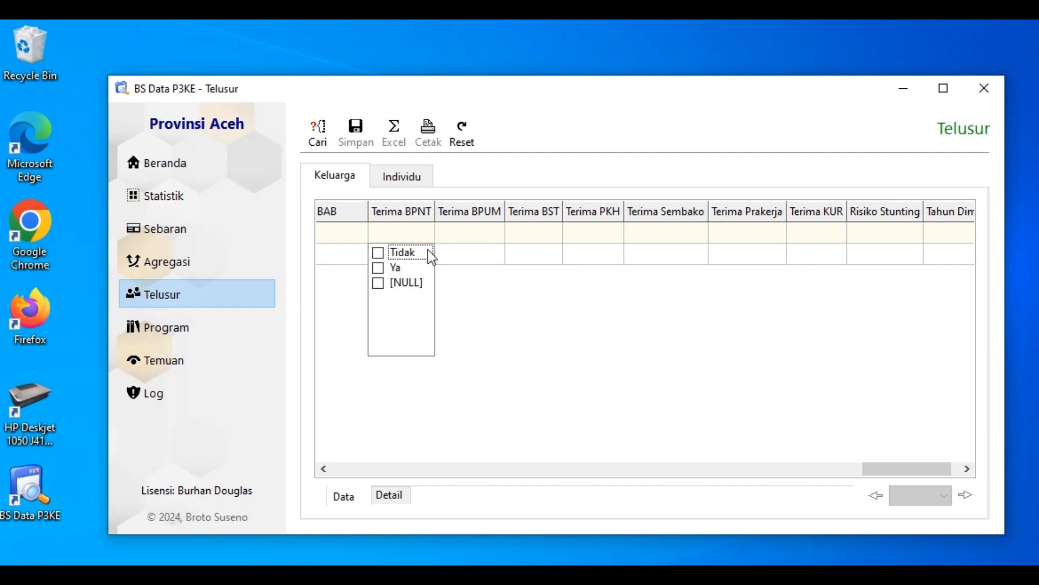
left_click(382, 252)
left_click(378, 283)
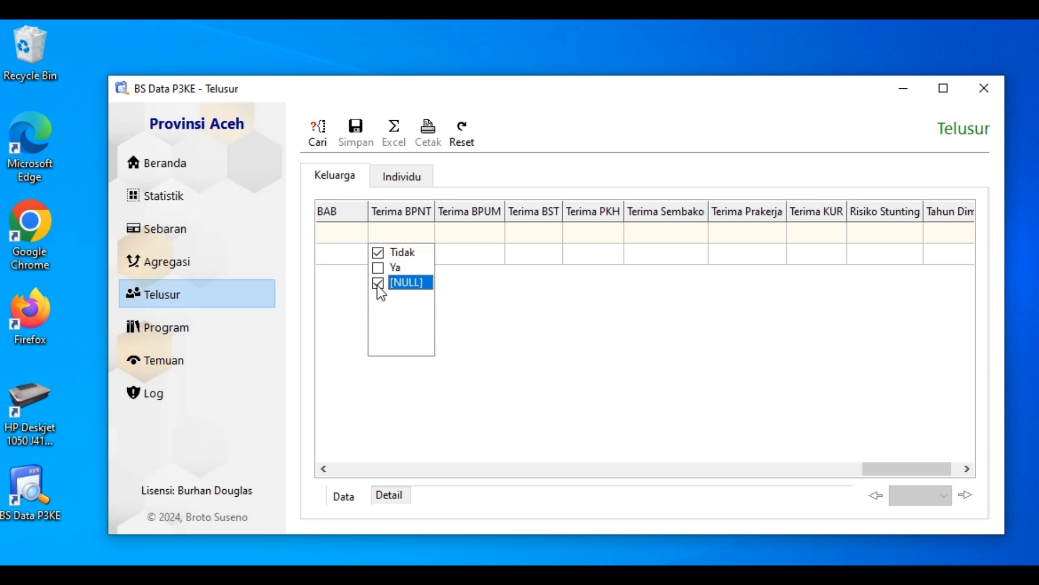
left_click(487, 305)
Set the Terima BPUM and Terima BST filters each to Tidak and [NULL]
left_click(477, 223)
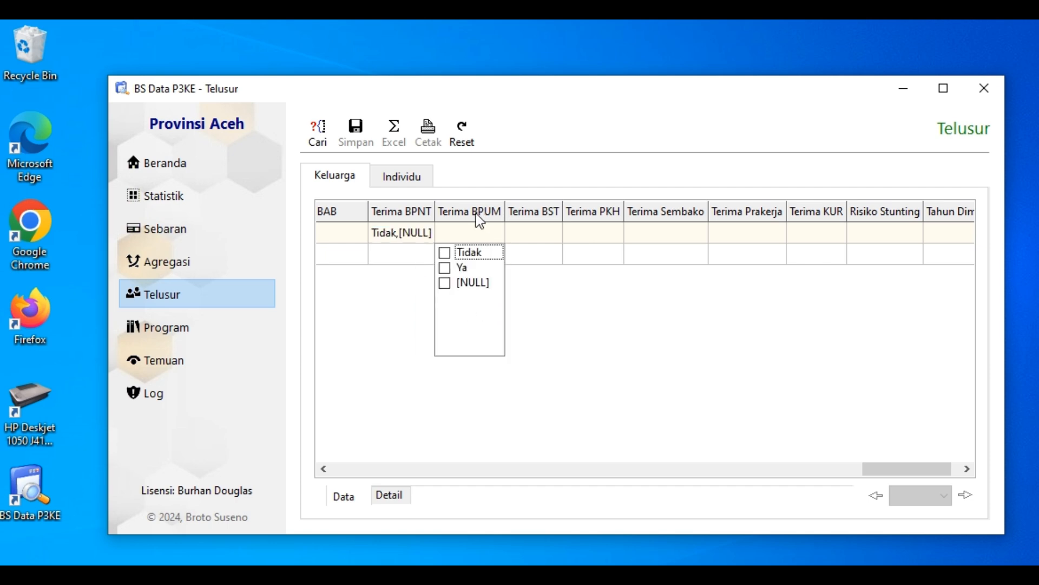
left_click(444, 252)
left_click(445, 282)
left_click(547, 284)
left_click(539, 230)
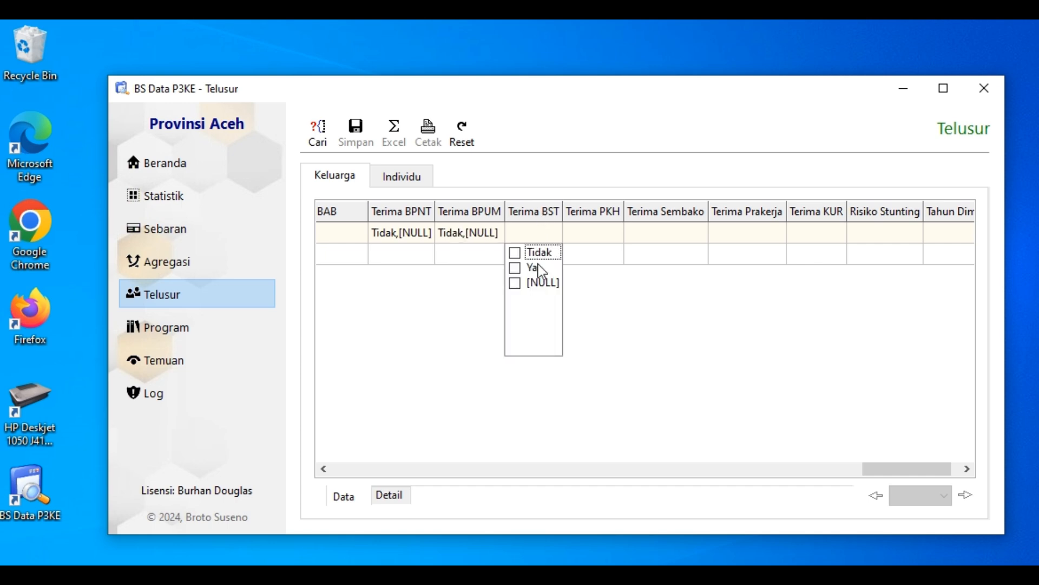
left_click(515, 253)
left_click(515, 283)
left_click(596, 324)
Set the Terima PKH filter to Tidak and [NULL]
left_click(593, 233)
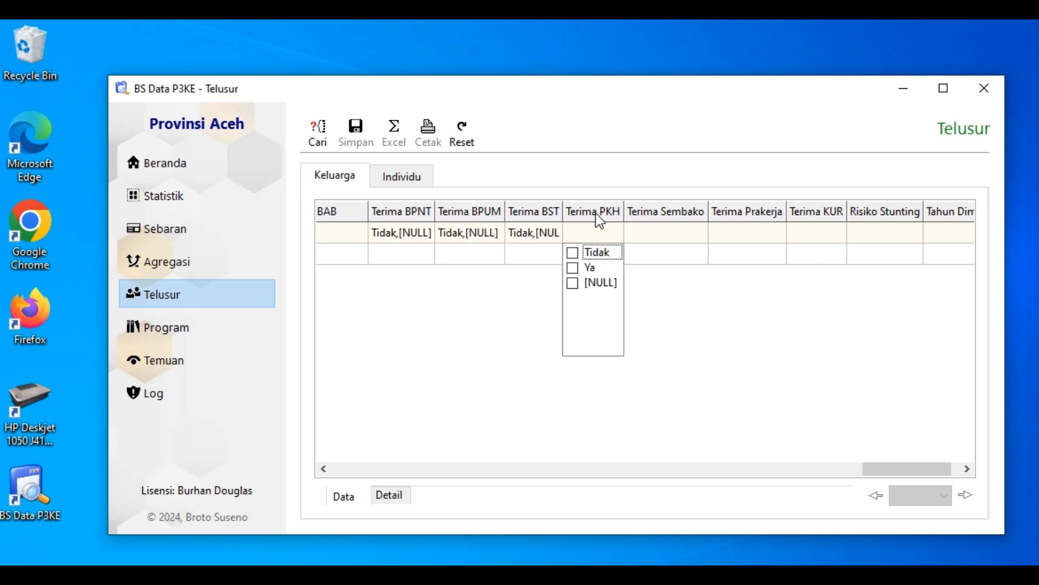
left_click(572, 252)
left_click(572, 283)
left_click(679, 309)
left_click(695, 255)
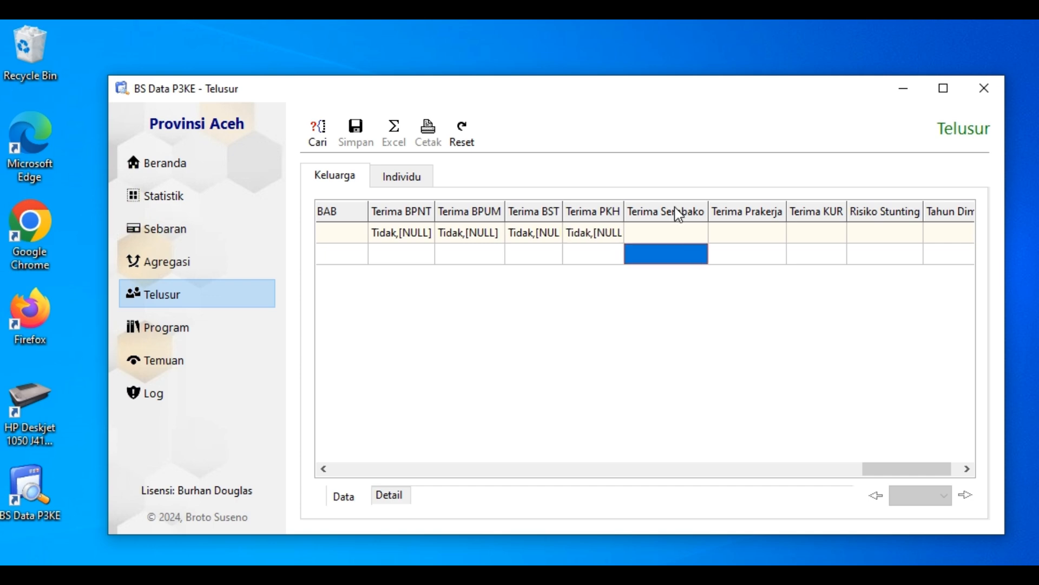
Try to set the Terima Sembako filter to [NULL]
left_click(660, 232)
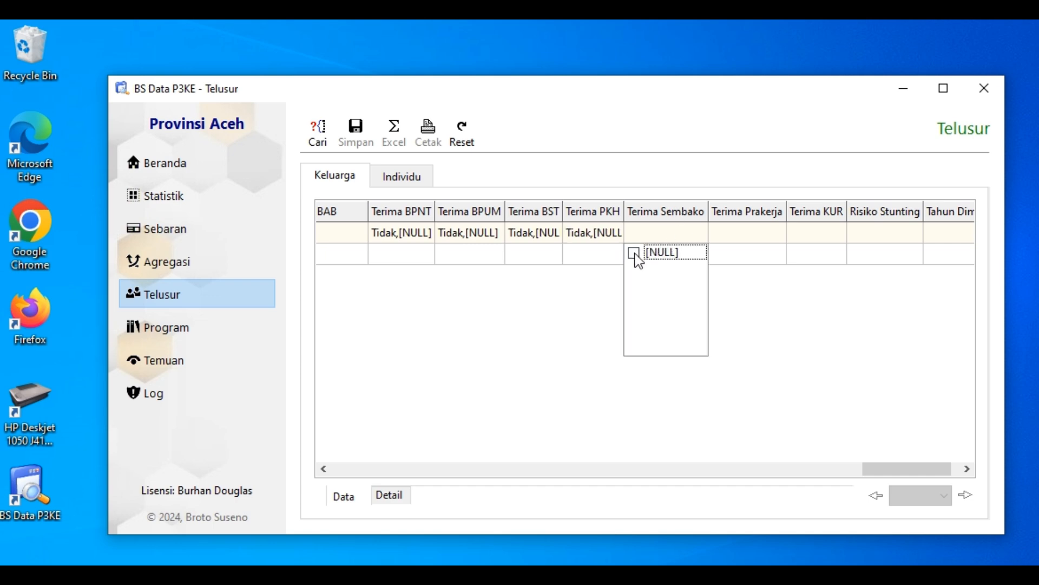
left_click(634, 253)
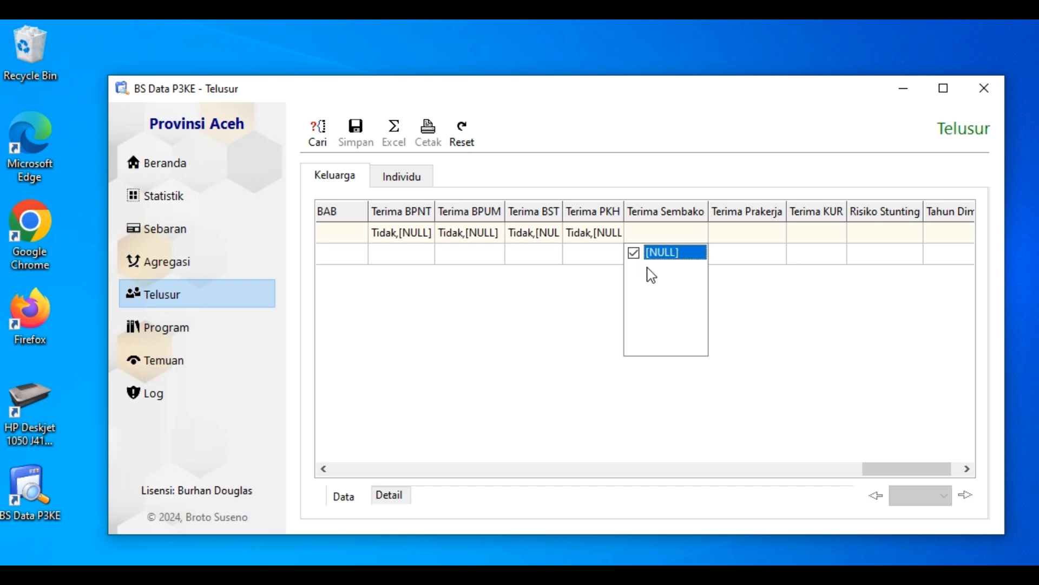
left_click(755, 308)
Set the Terima Prakerja and Terima KUR filters each to Tidak and [NULL]
left_click(755, 227)
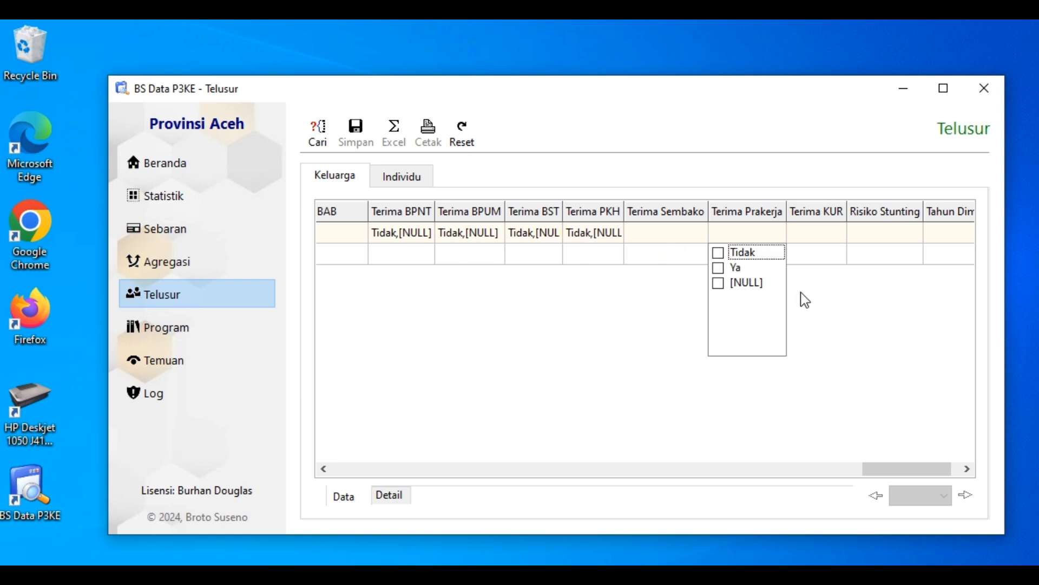
left_click(719, 253)
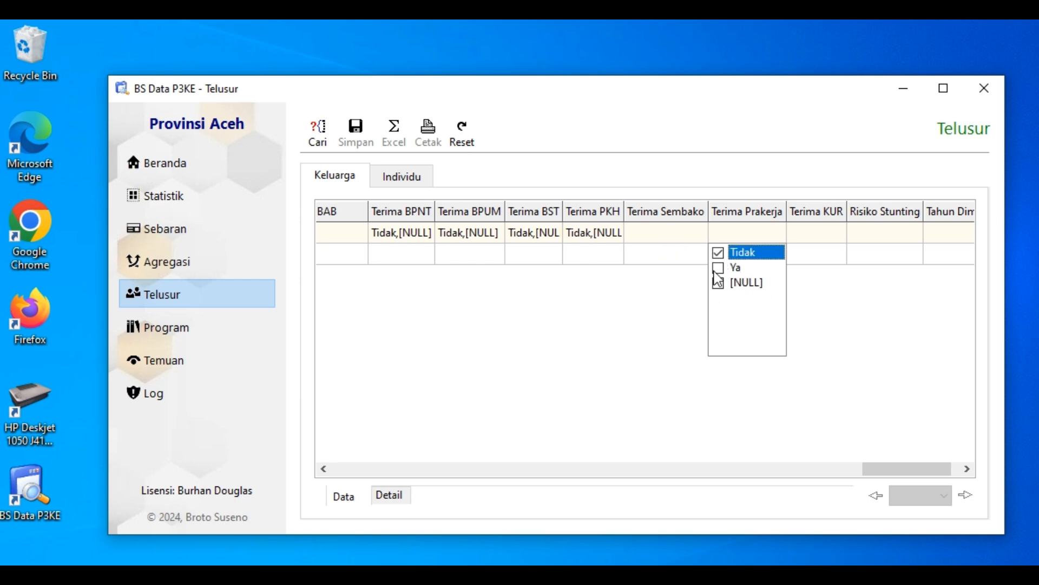
left_click(720, 284)
left_click(826, 299)
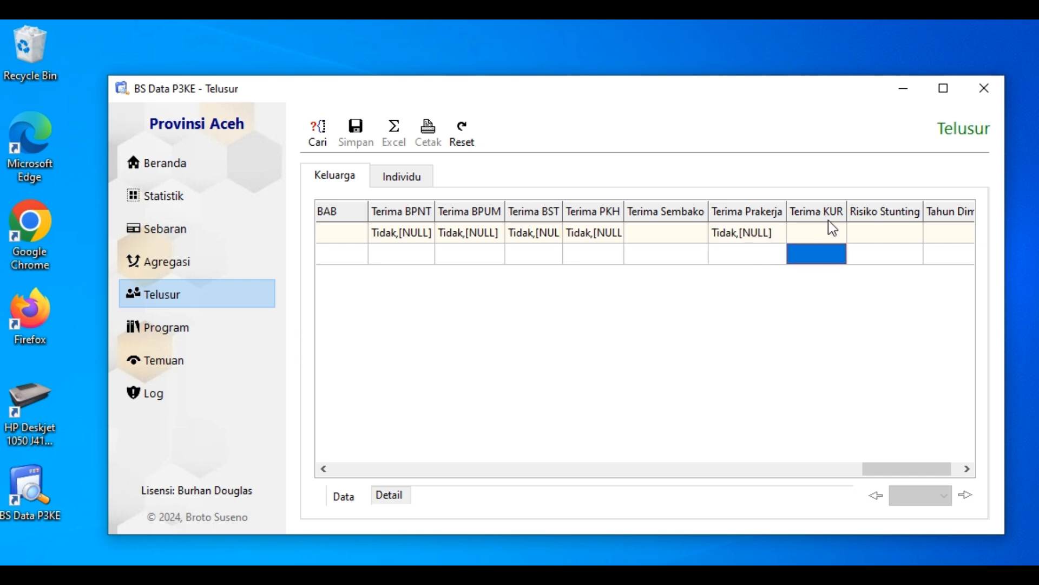
left_click(798, 238)
left_click(796, 283)
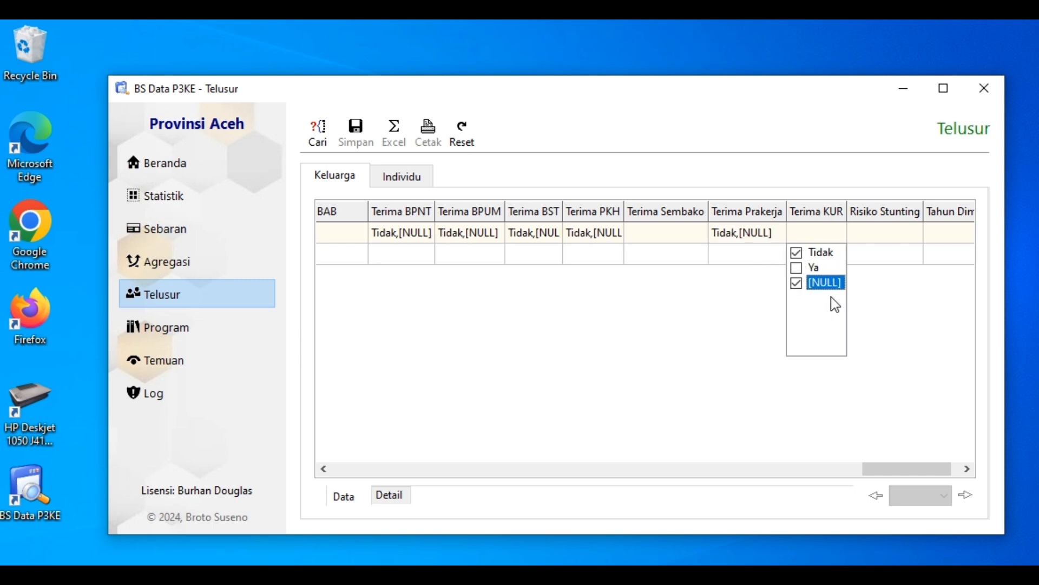
left_click(885, 254)
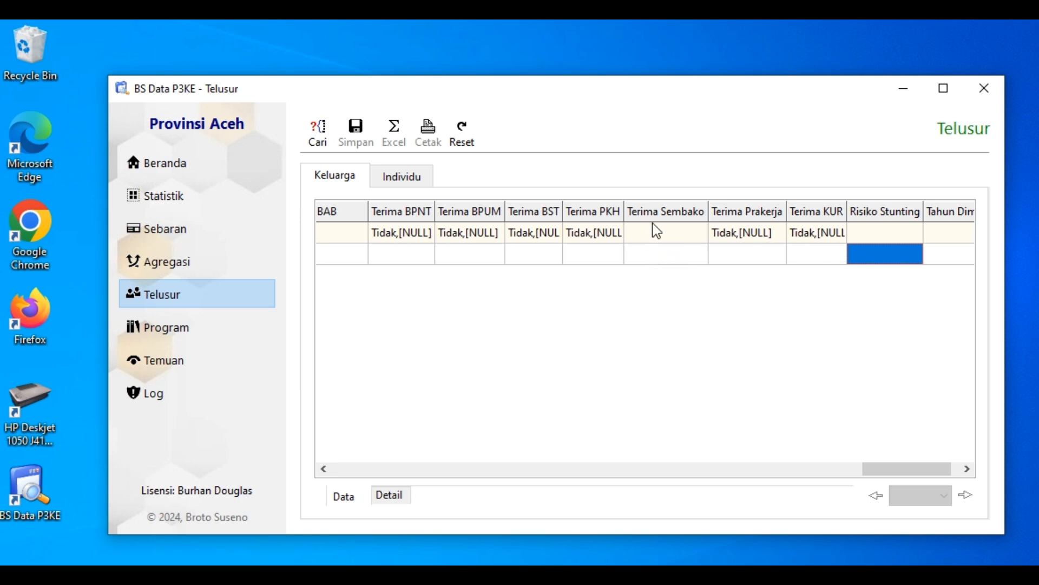
Recheck the Terima Sembako filter options without selecting any, and run the family search
left_click(649, 252)
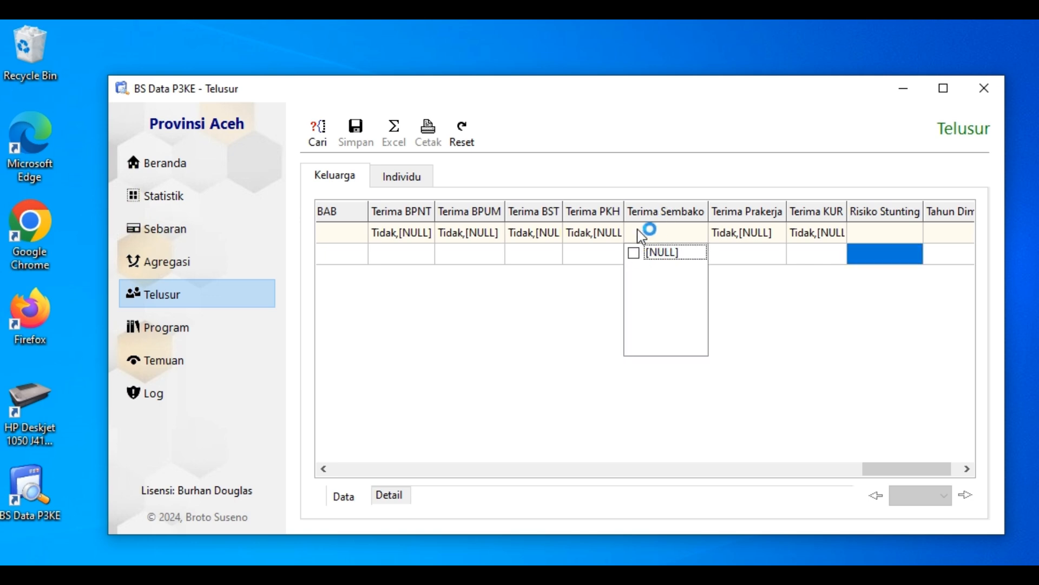
left_click(778, 346)
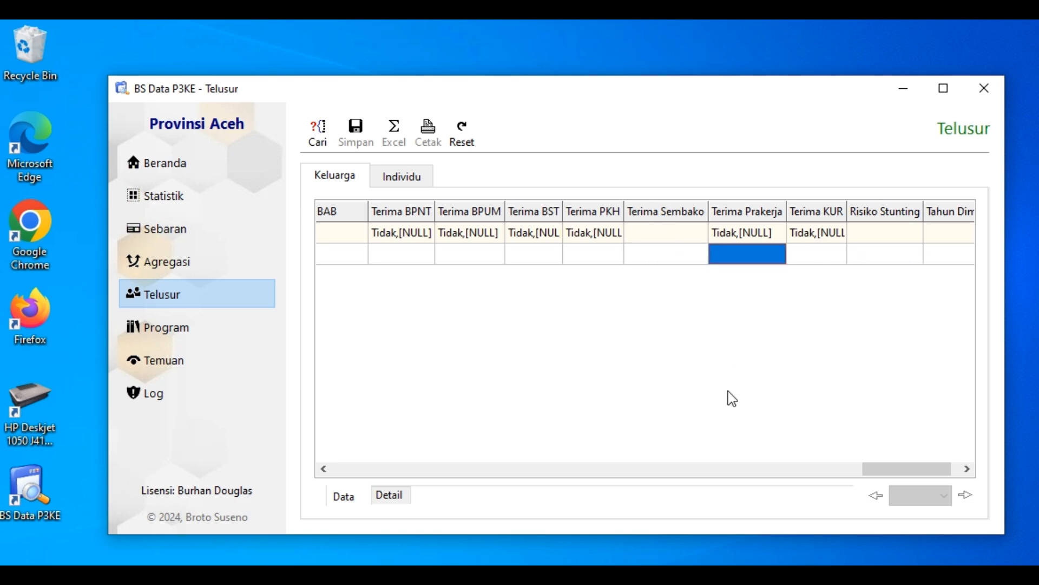
left_click(320, 139)
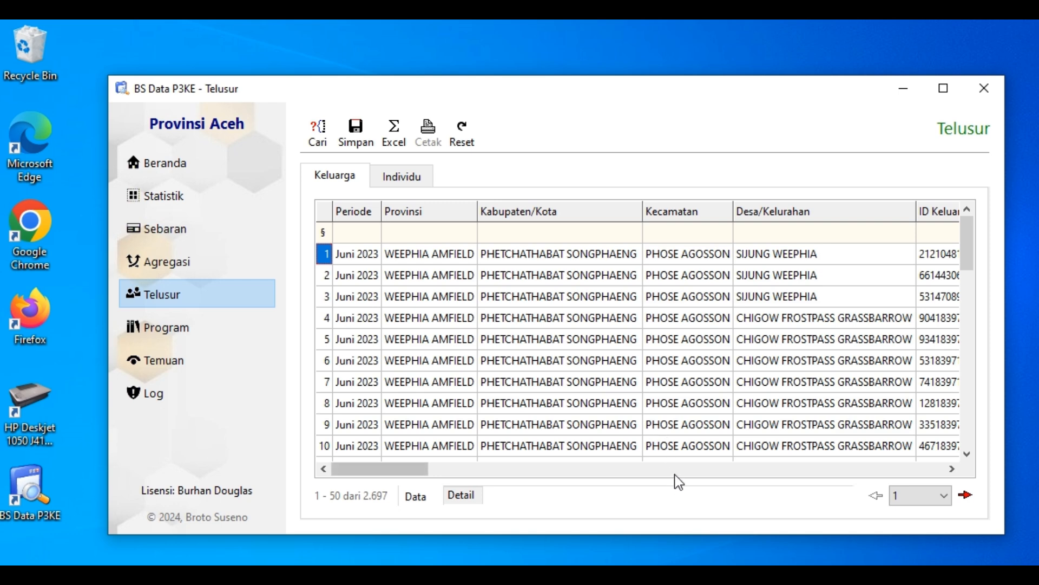
Examine the values from Terima BPNT through Terima KUR in the results against their filters
left_click(675, 470)
left_click(675, 470)
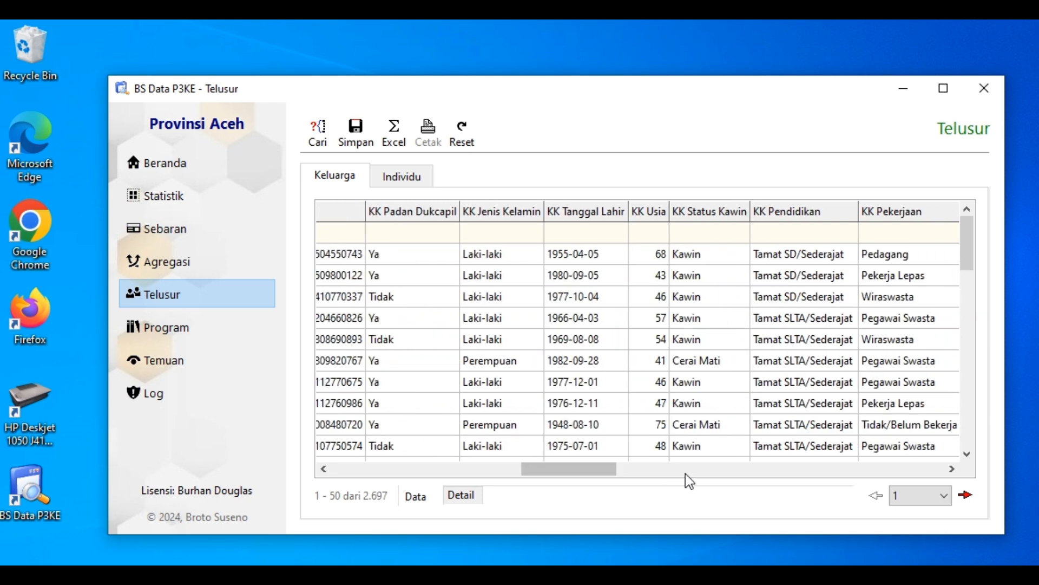
left_click(686, 473)
left_click(745, 474)
left_click(821, 474)
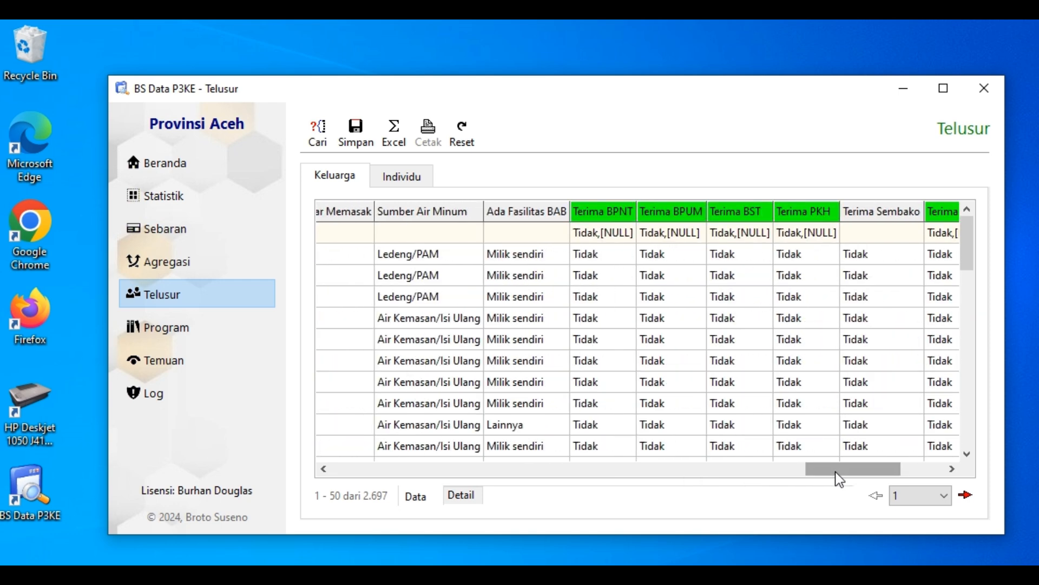
left_click(952, 468)
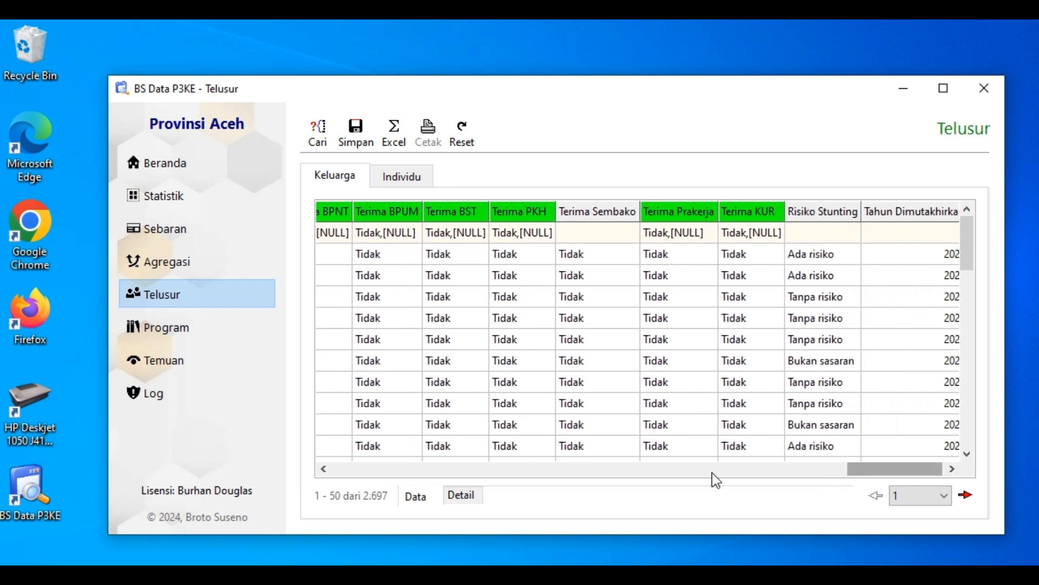
left_click(324, 468)
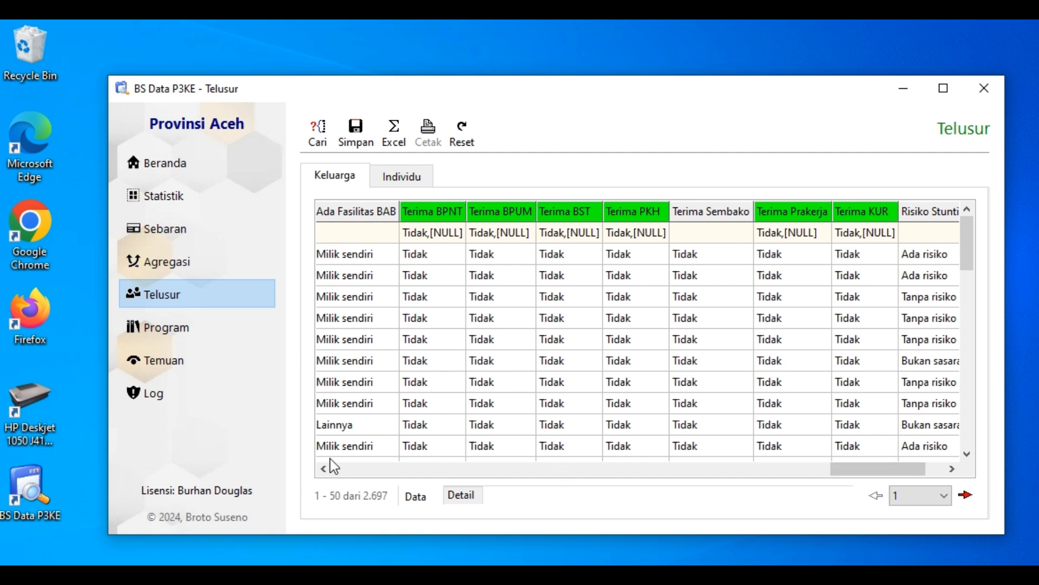
Examine the columns available in the individual data grid, from Periode through Pekerjaan
left_click(349, 467)
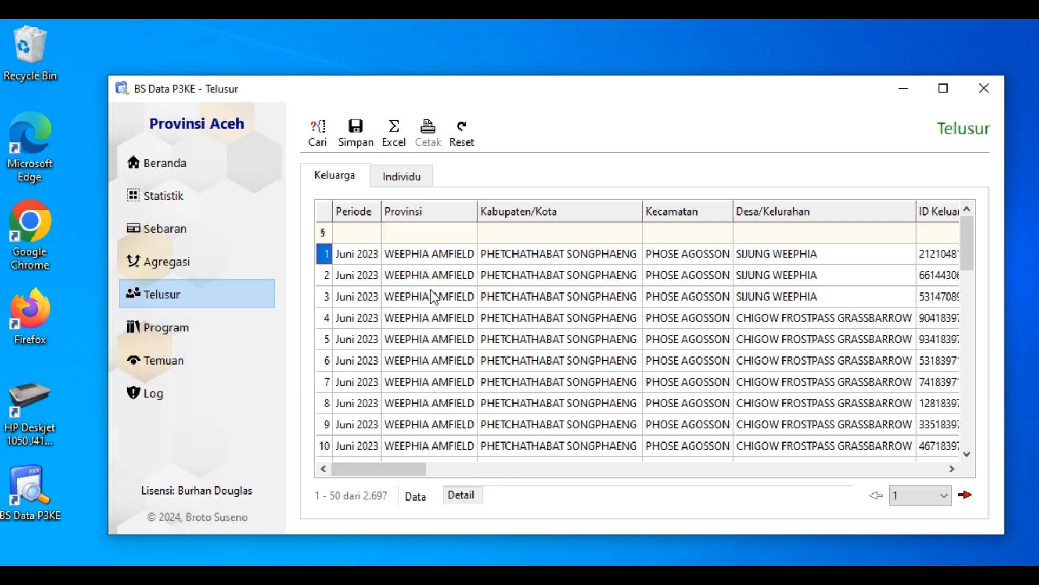
left_click(395, 176)
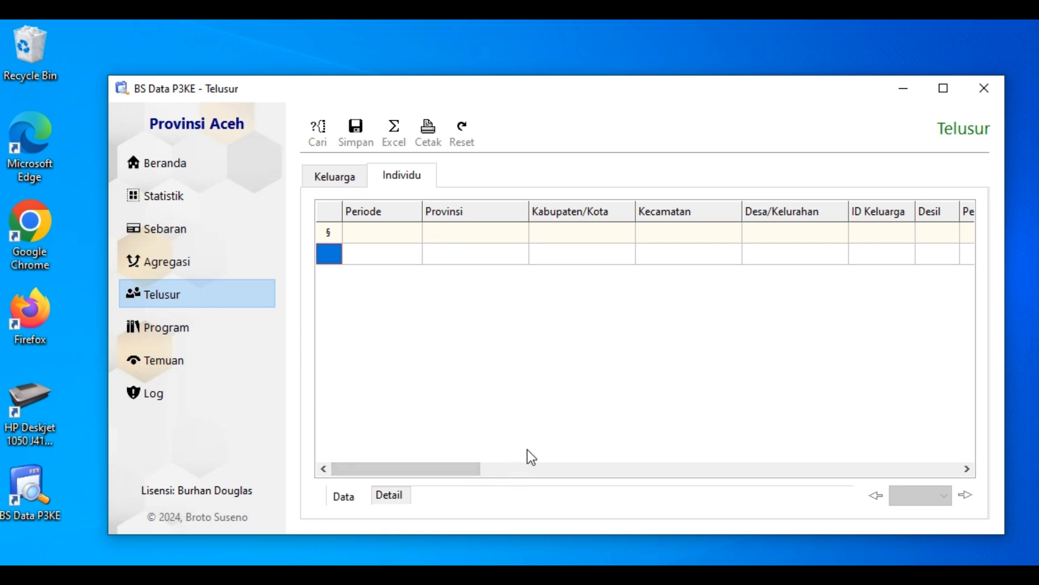
left_click(516, 476)
left_click_drag(524, 476, 614, 480)
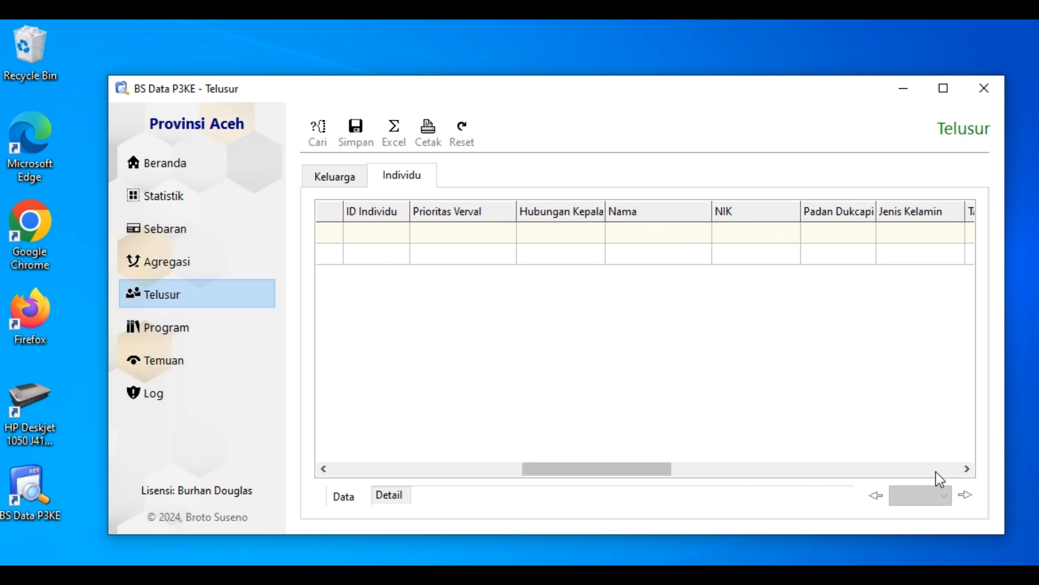
left_click_drag(964, 469, 731, 480)
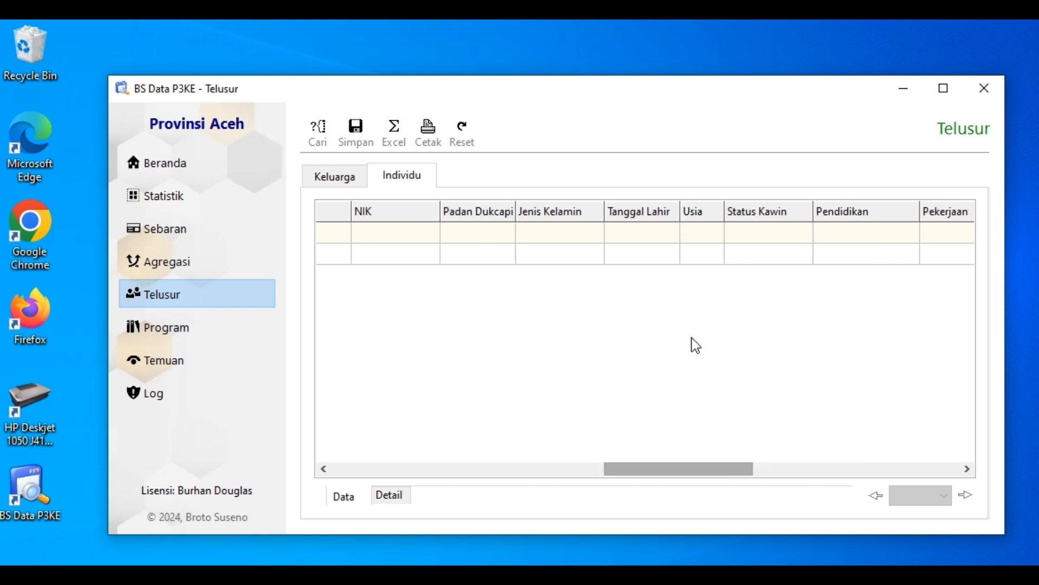
left_click_drag(696, 345, 720, 309)
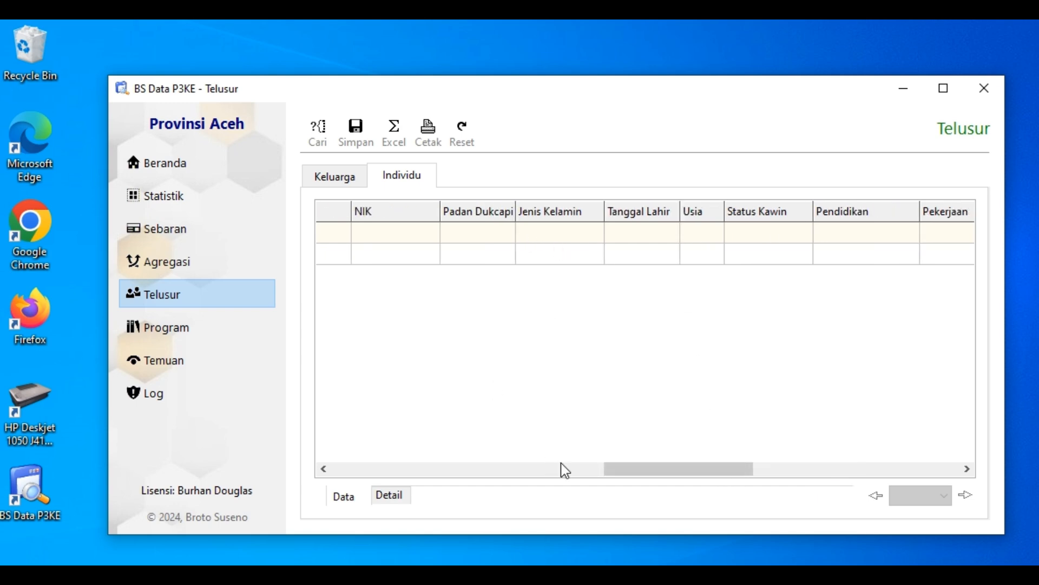
Widen the Hubungan Kepala Keluarga column in the individual data grid to fit its full heading
left_click_drag(674, 460, 603, 485)
left_click(686, 395)
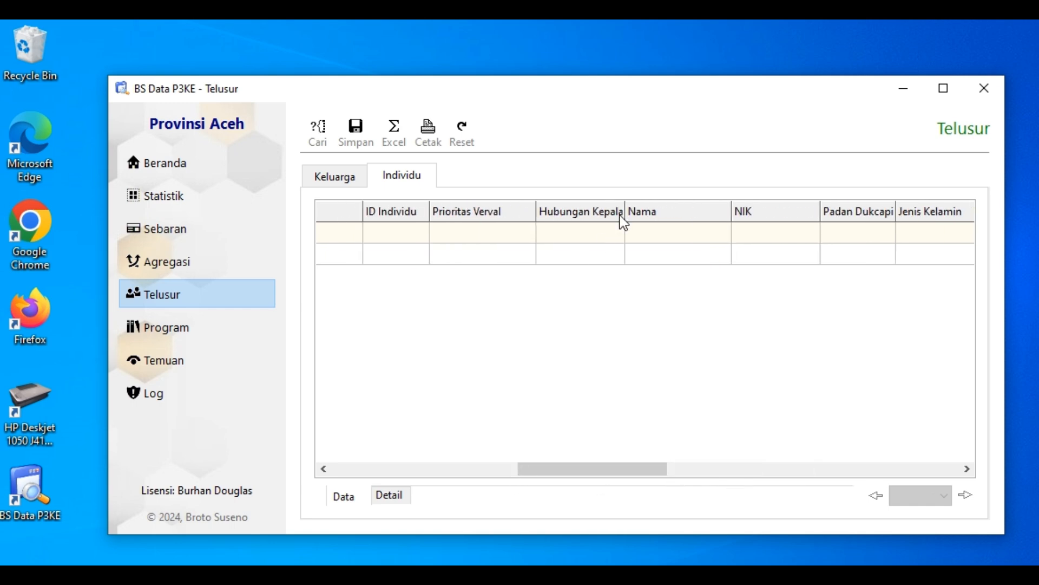
left_click_drag(624, 209, 673, 205)
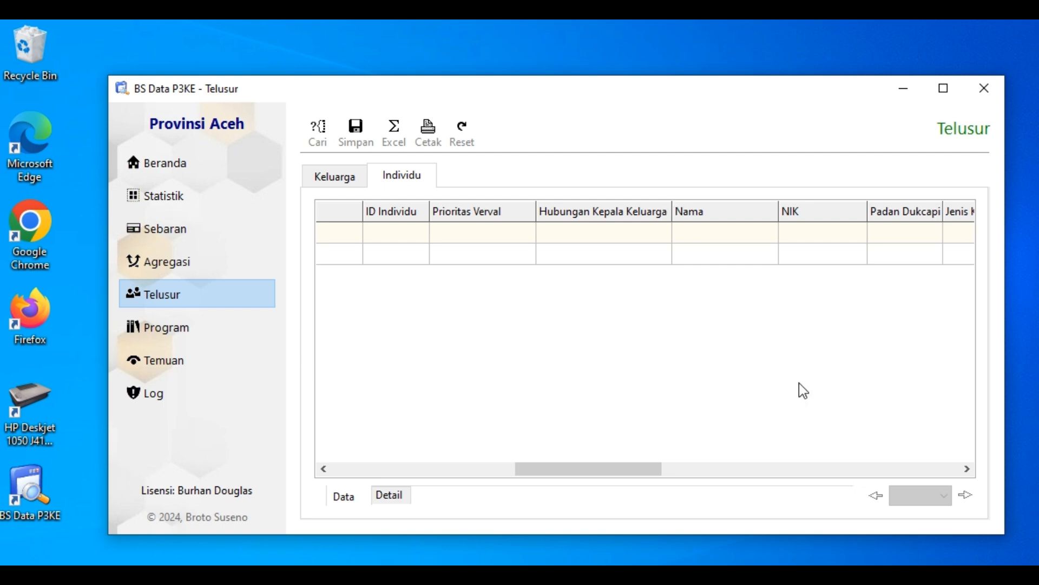
Look over the remaining individual columns back to Periode, and return to the family search results
left_click(967, 469)
left_click(719, 469)
left_click_drag(719, 469, 287, 477)
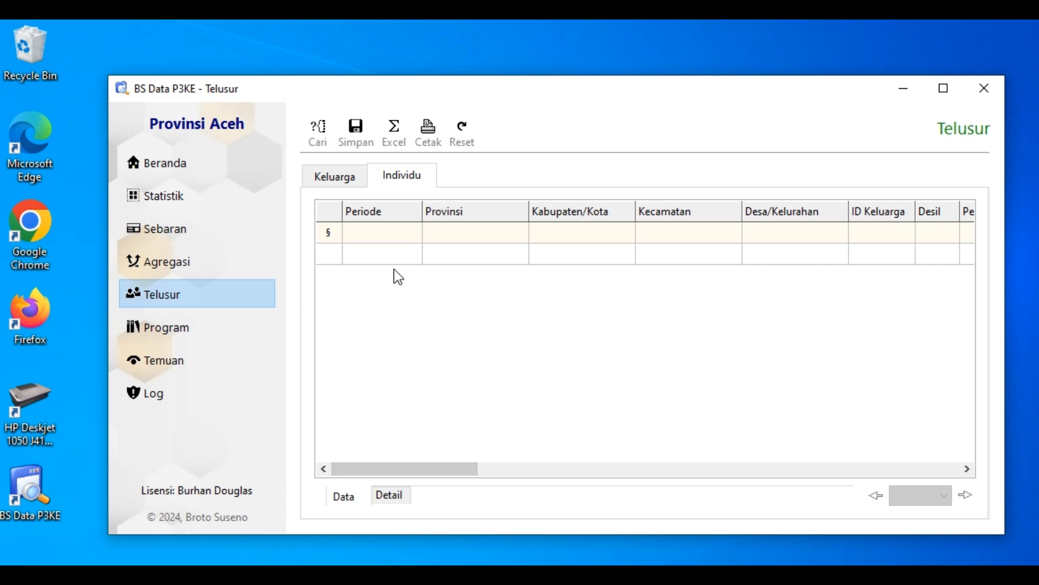
left_click(328, 182)
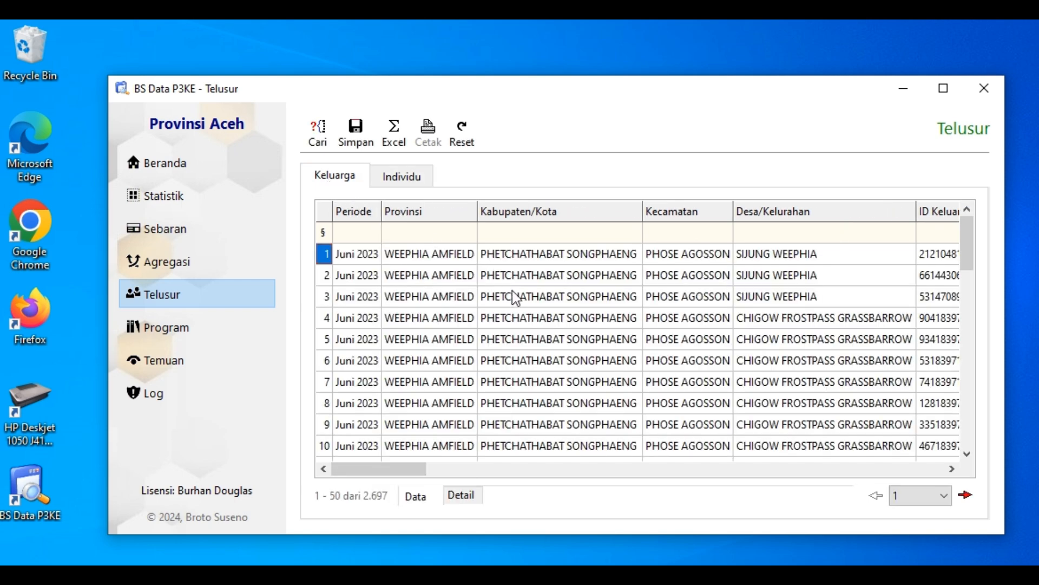